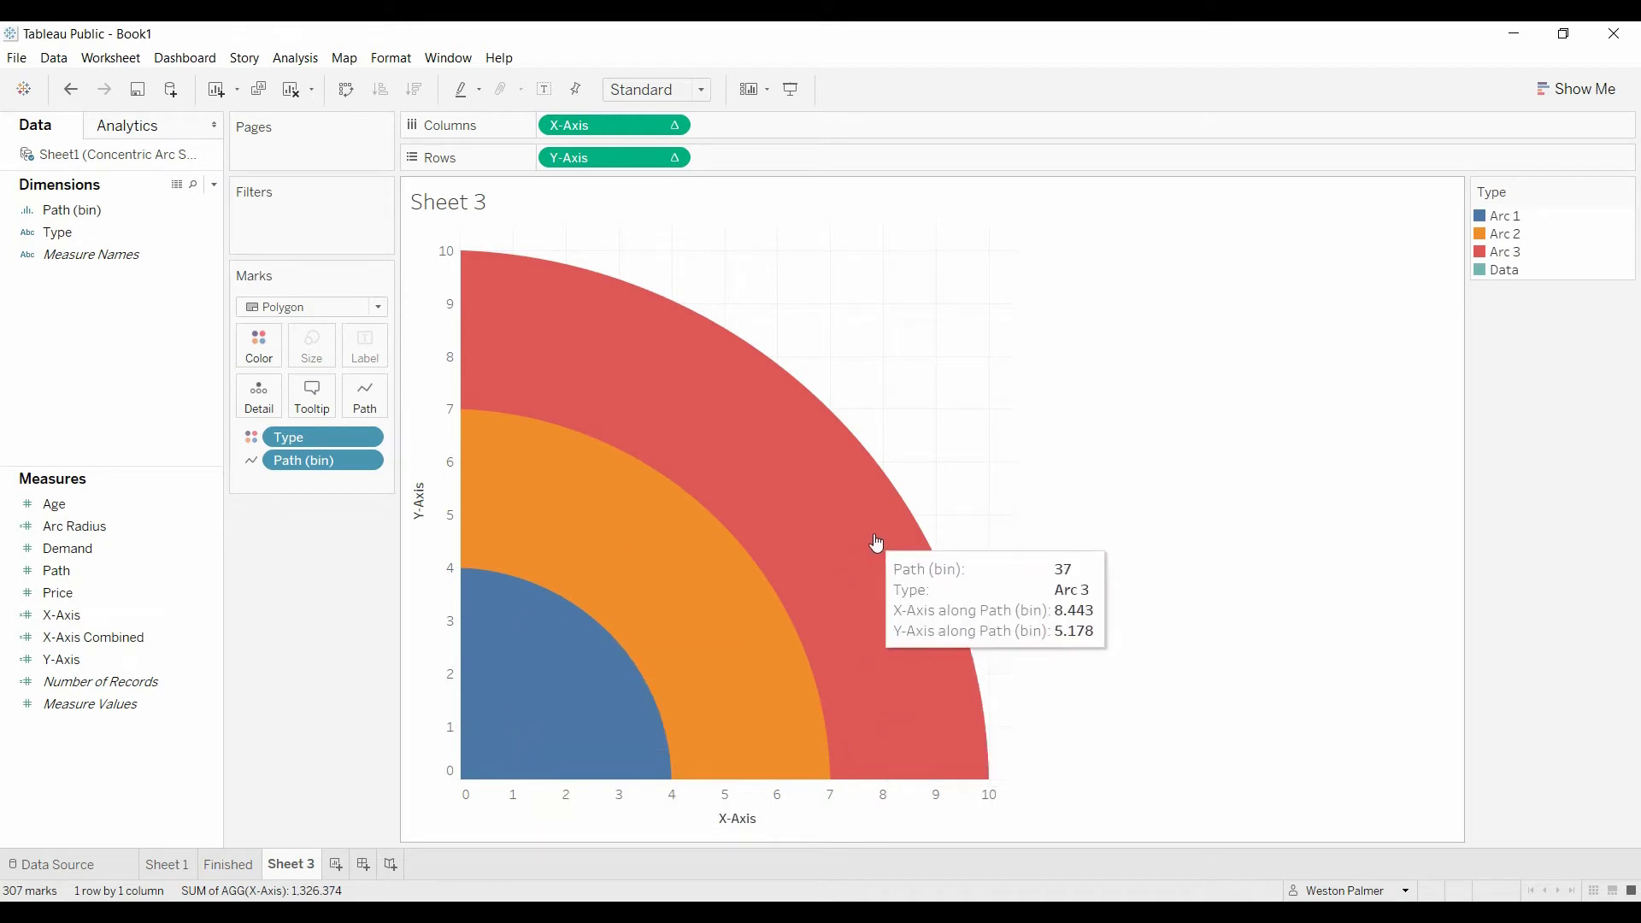
Add Age beside X-Axis on Columns and Demand beside Y-Axis on Rows.
left_click(99, 665)
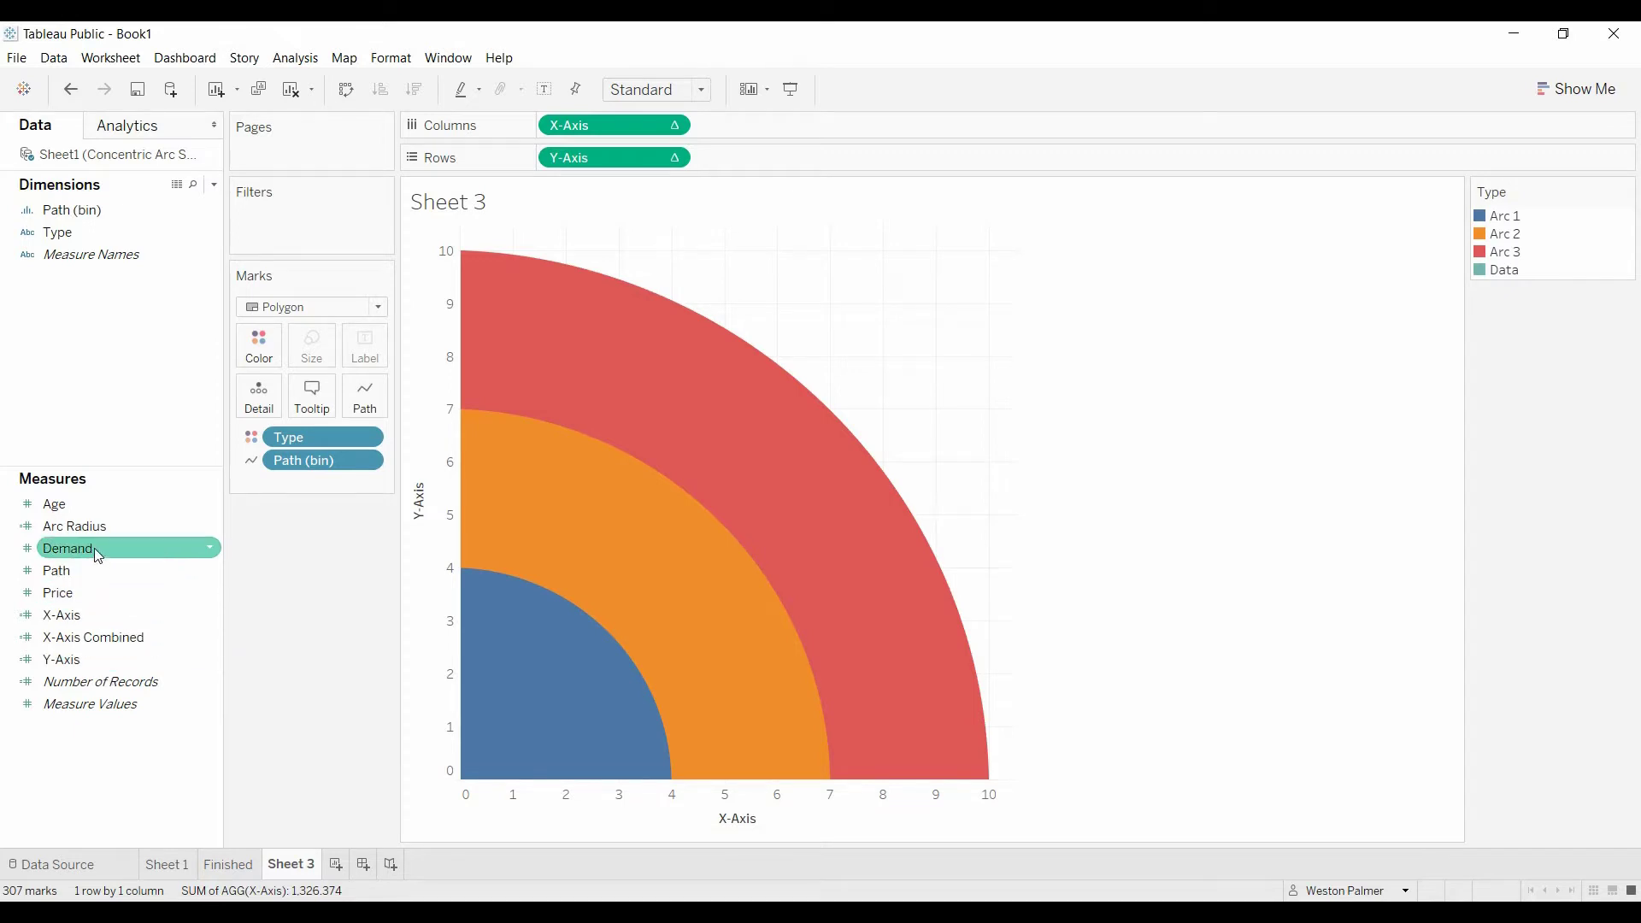
left_click_drag(94, 547, 799, 138)
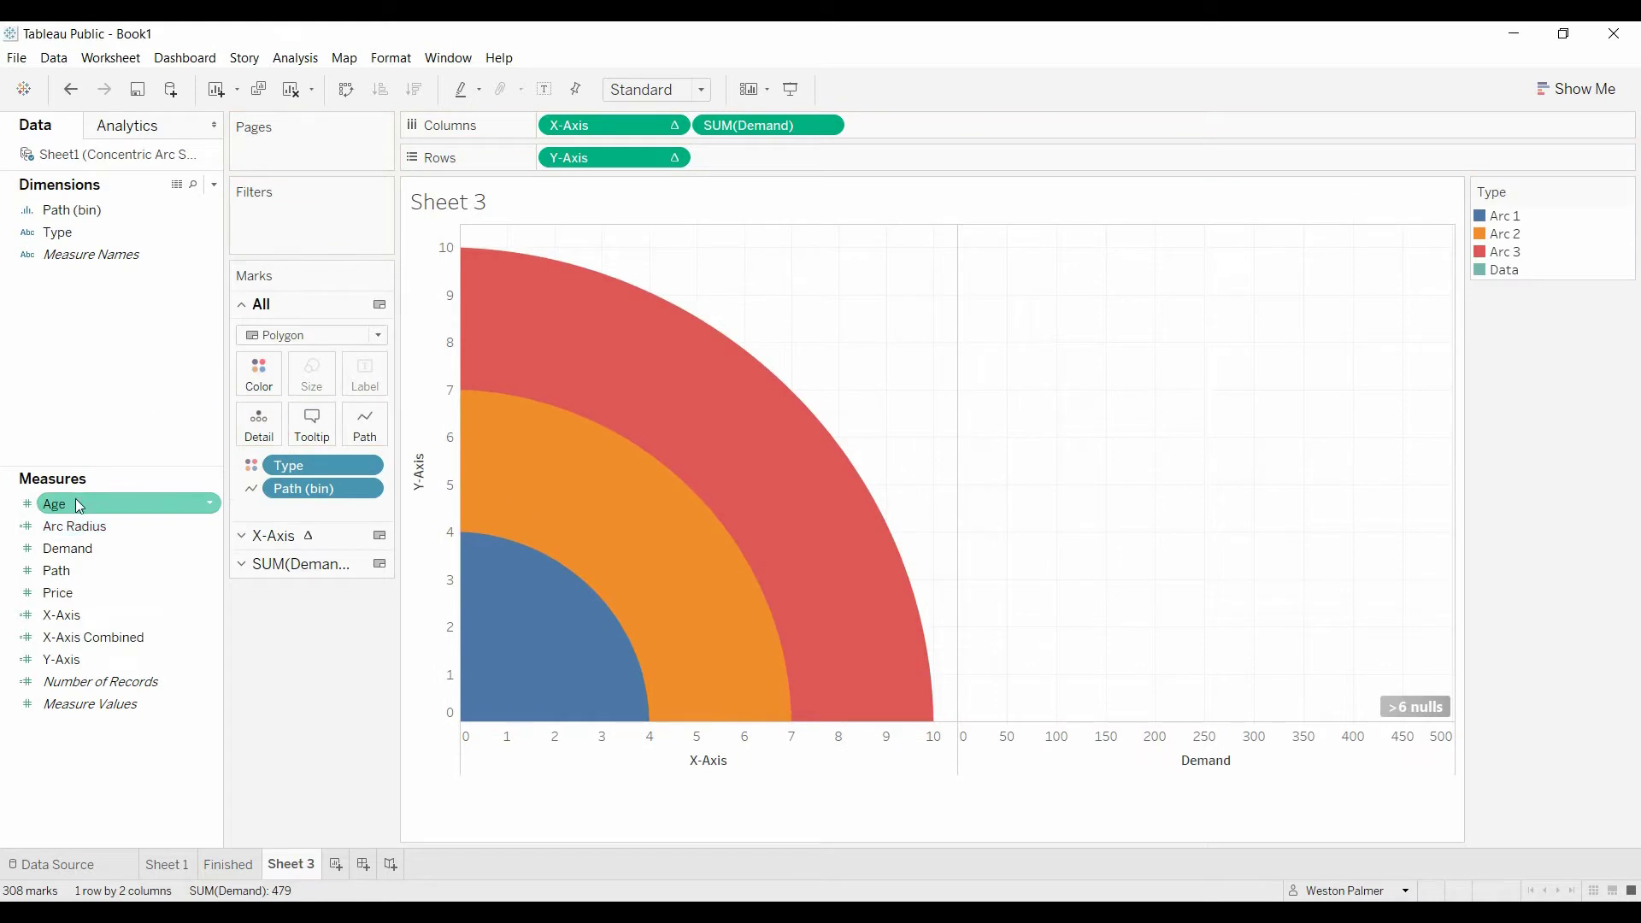
left_click_drag(75, 498, 805, 154)
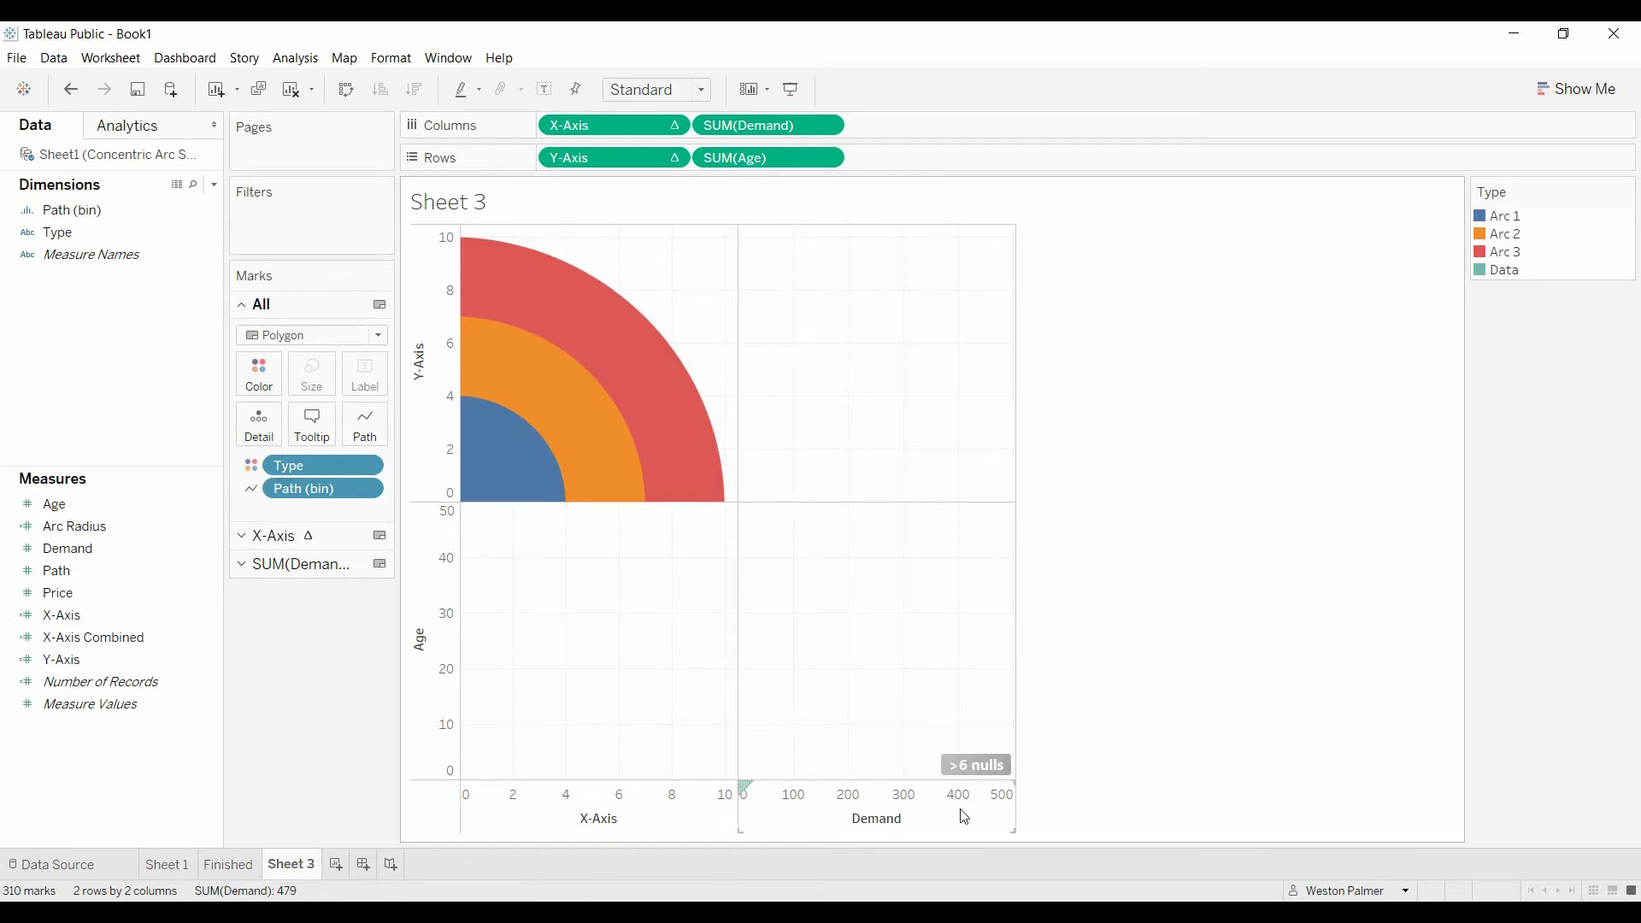
left_click_drag(748, 126, 928, 157)
left_click_drag(740, 159, 741, 131)
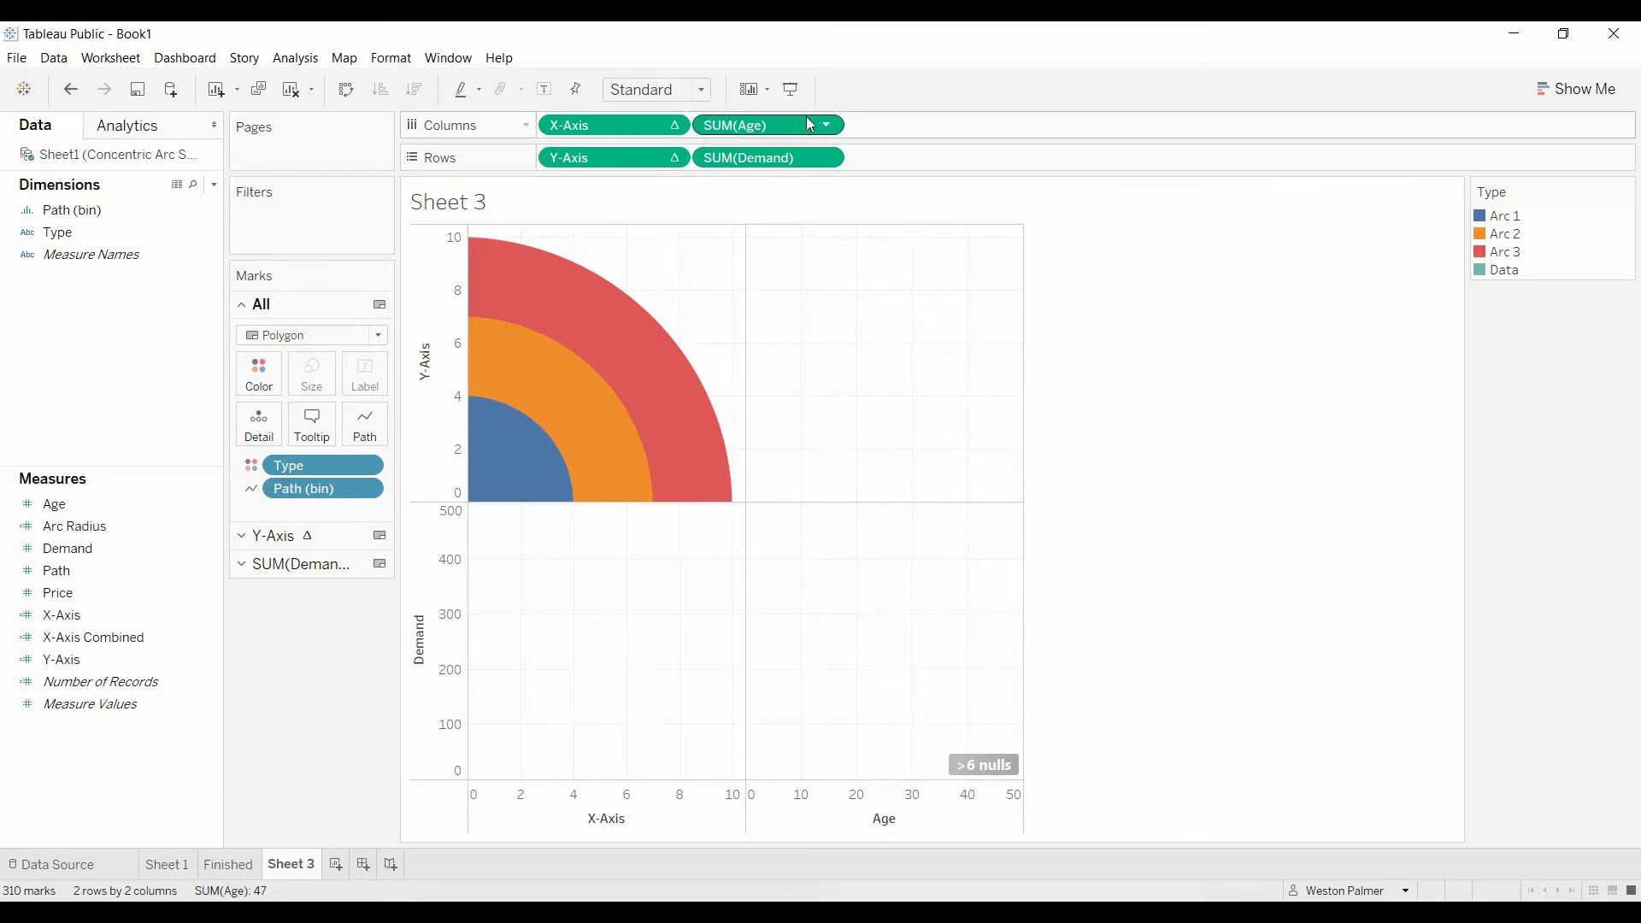
Convert the Age field on Columns and the Demand field on Rows from sums to dimensions.
left_click(827, 126)
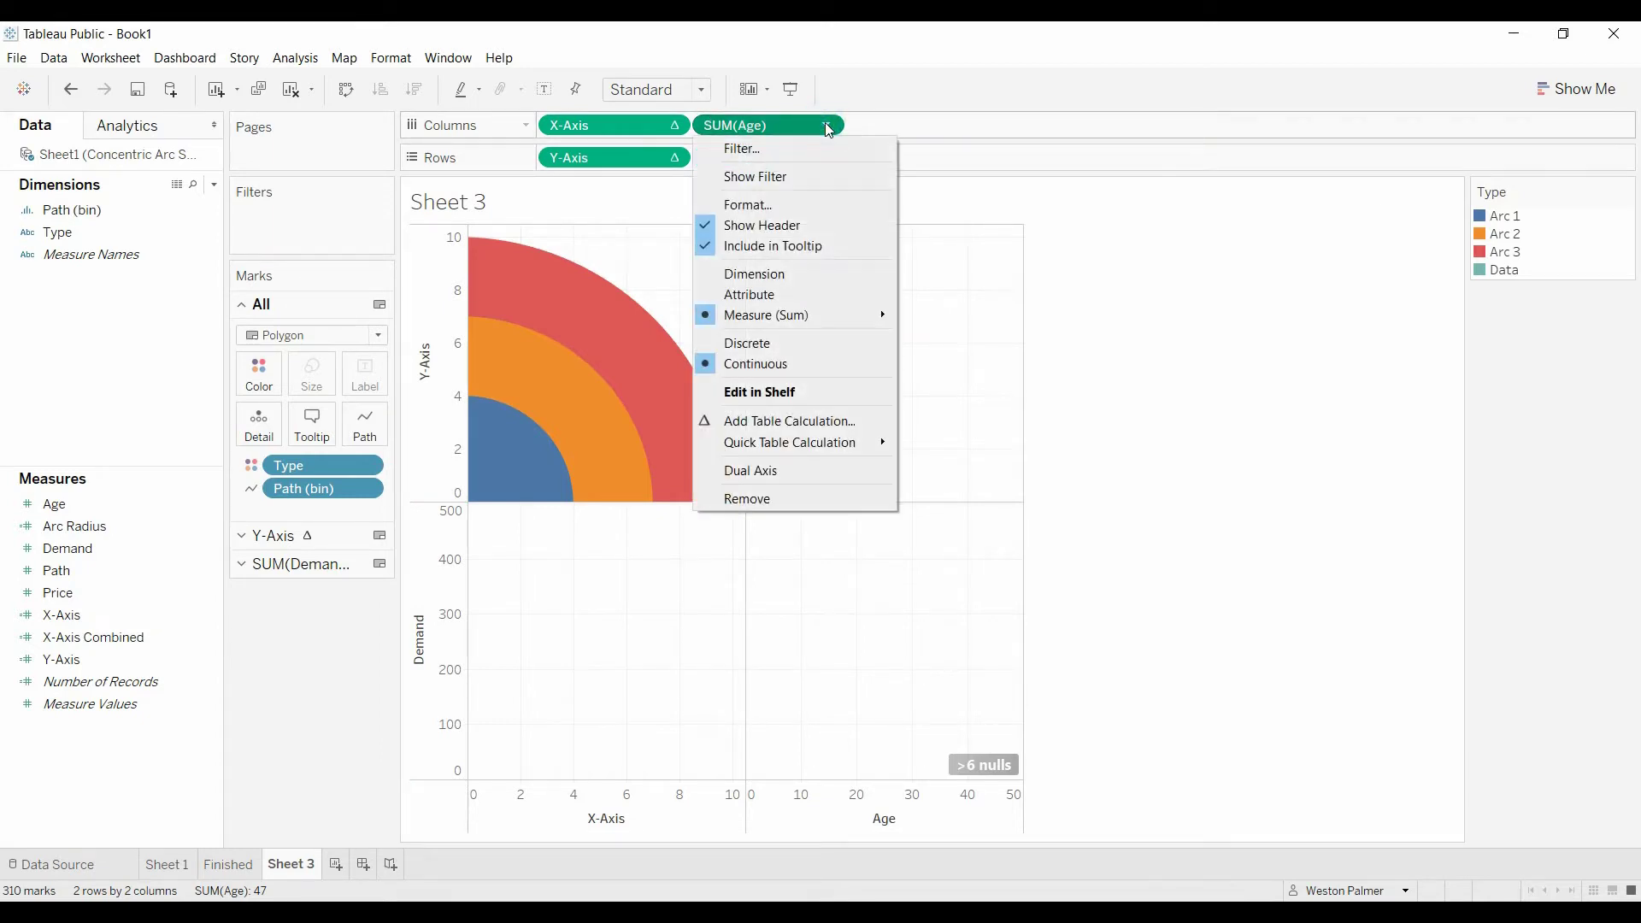
left_click(802, 275)
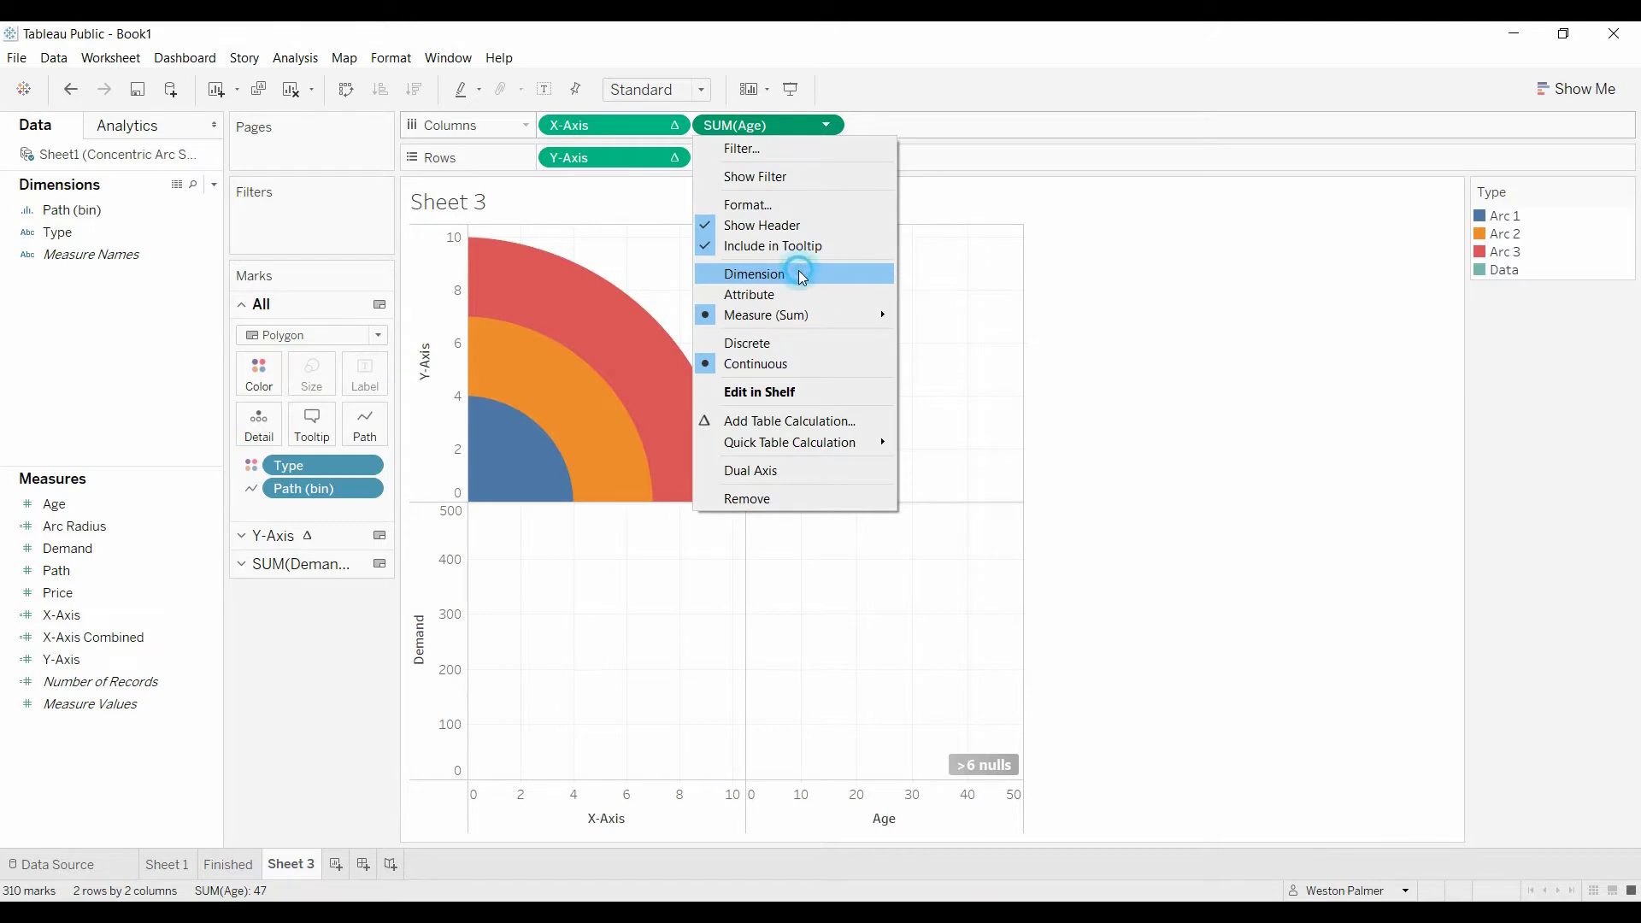
left_click(826, 159)
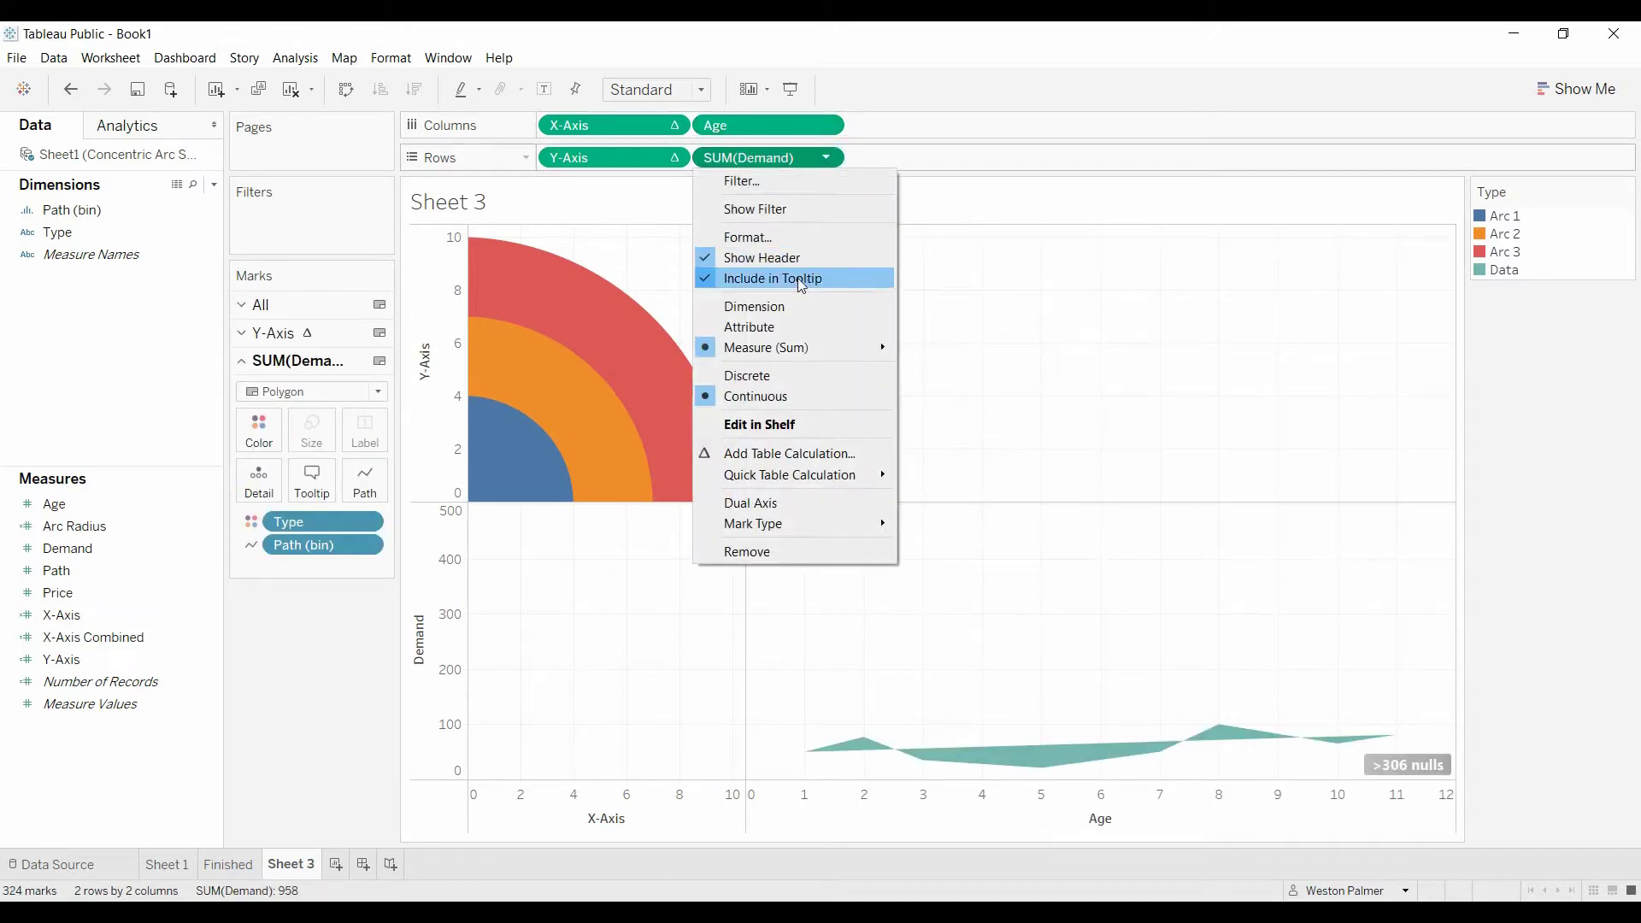
left_click(798, 305)
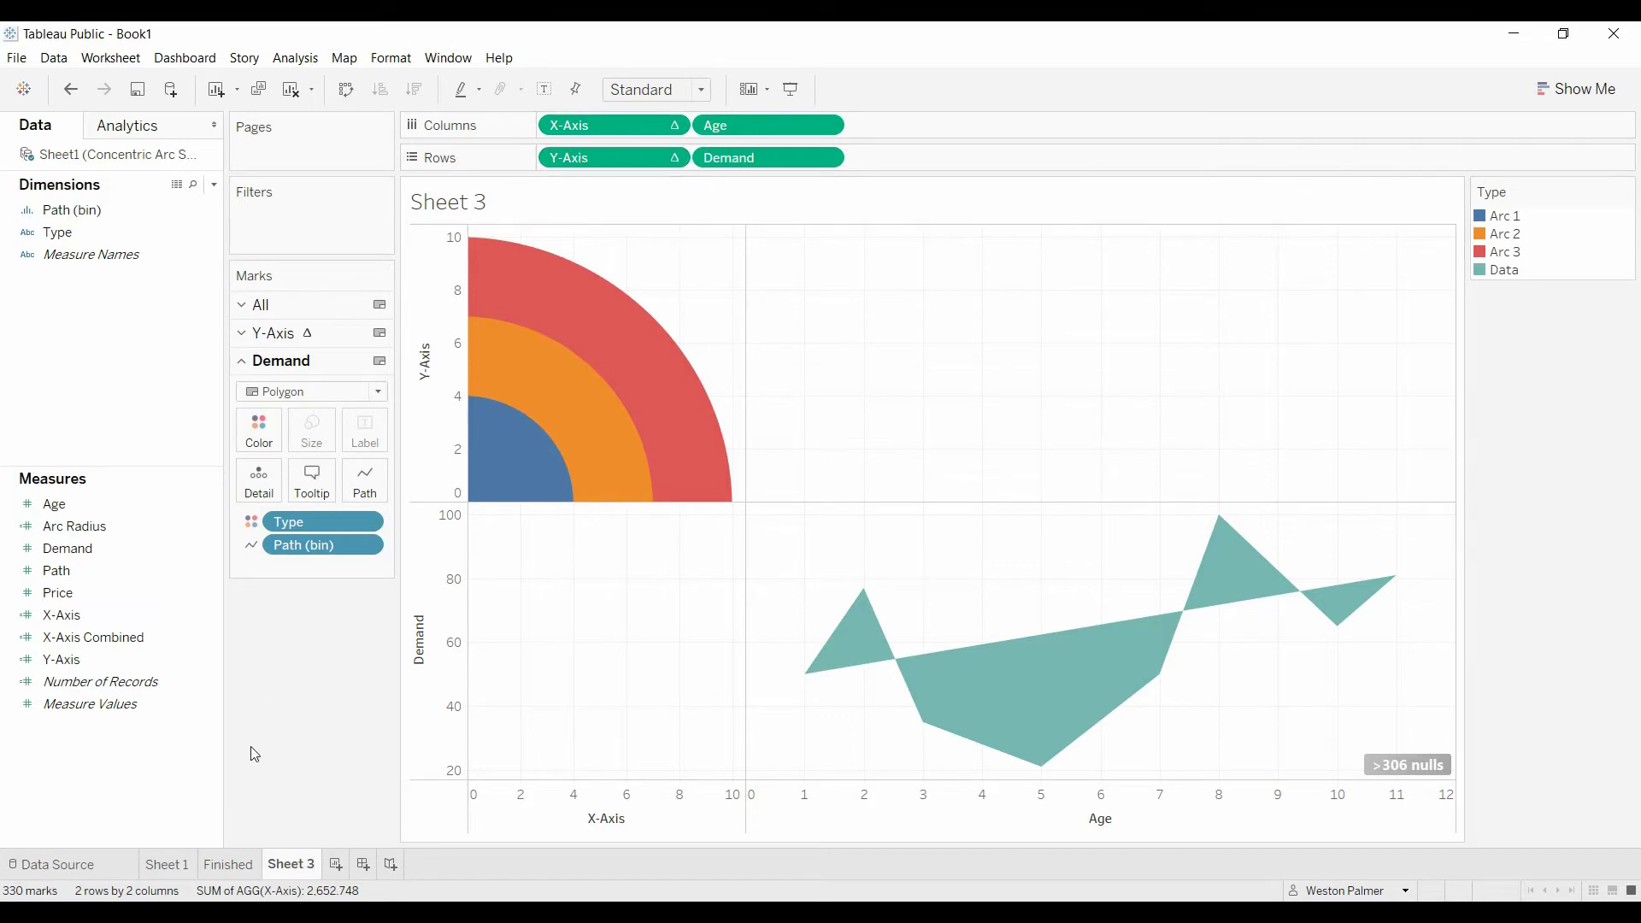
Change the mark type of the Demand marks to Circle.
mouse_move(1034, 711)
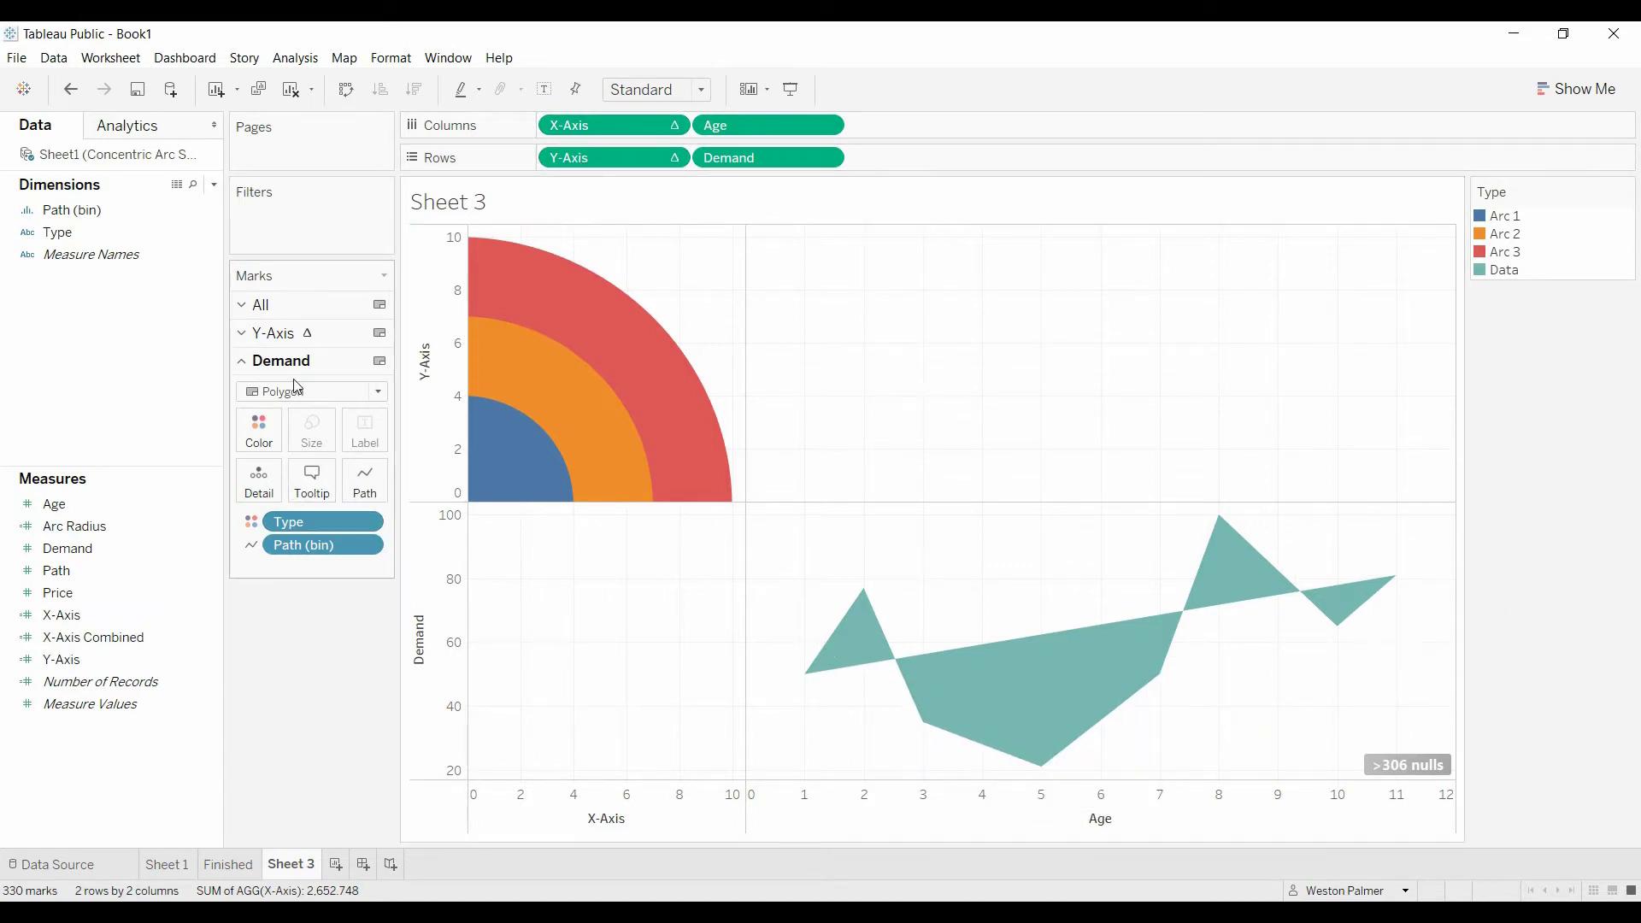
left_click(377, 393)
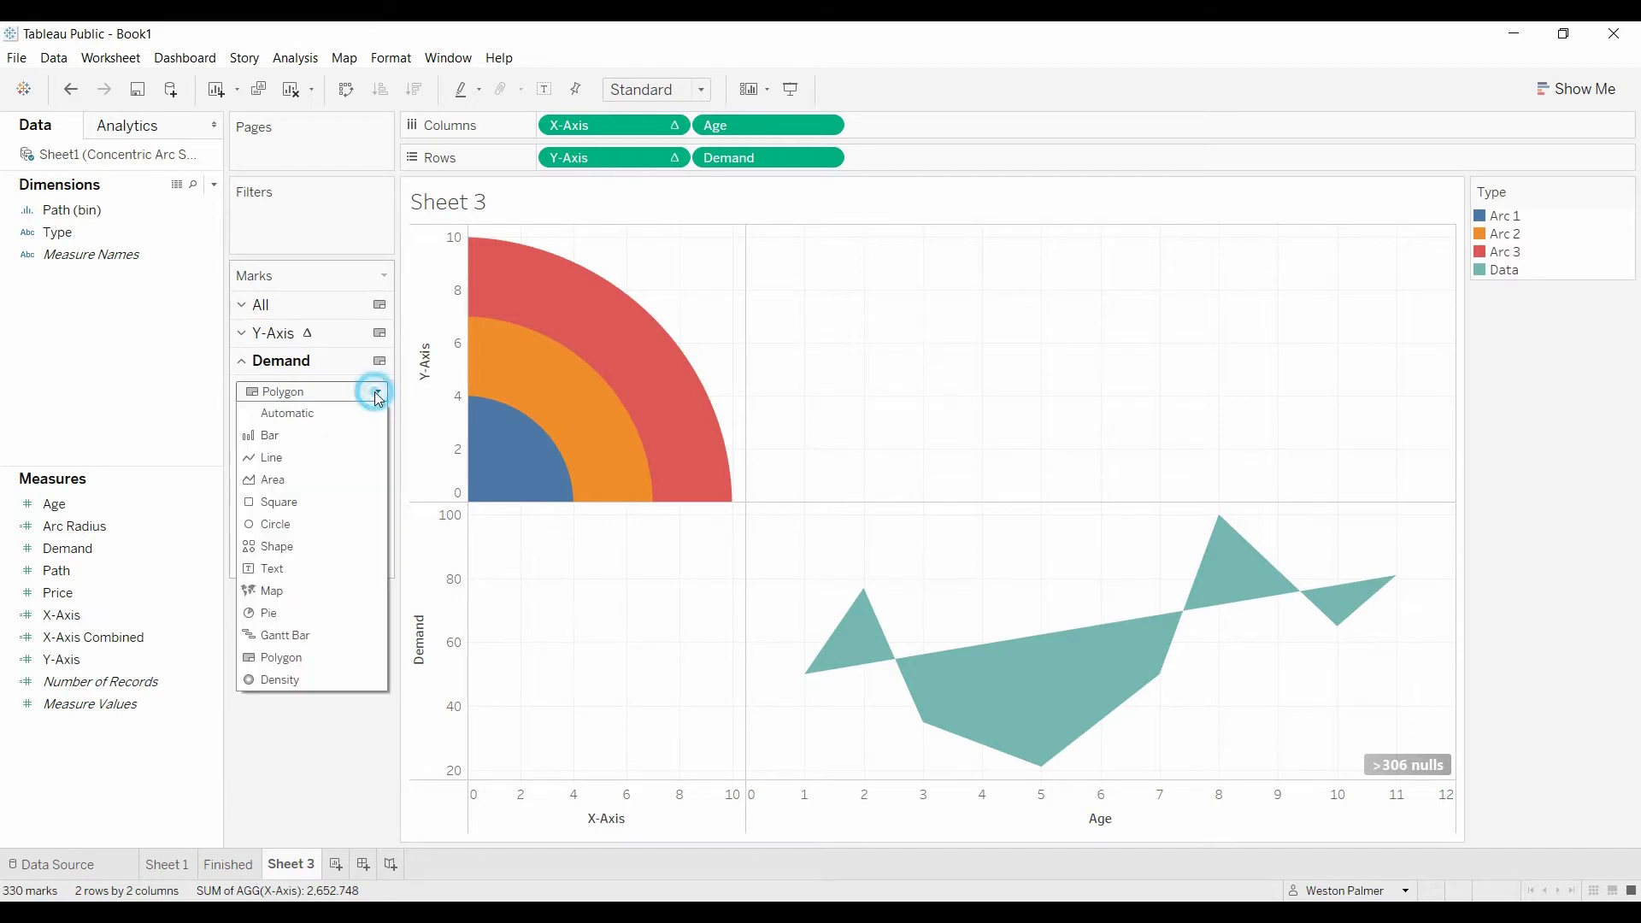
left_click(301, 524)
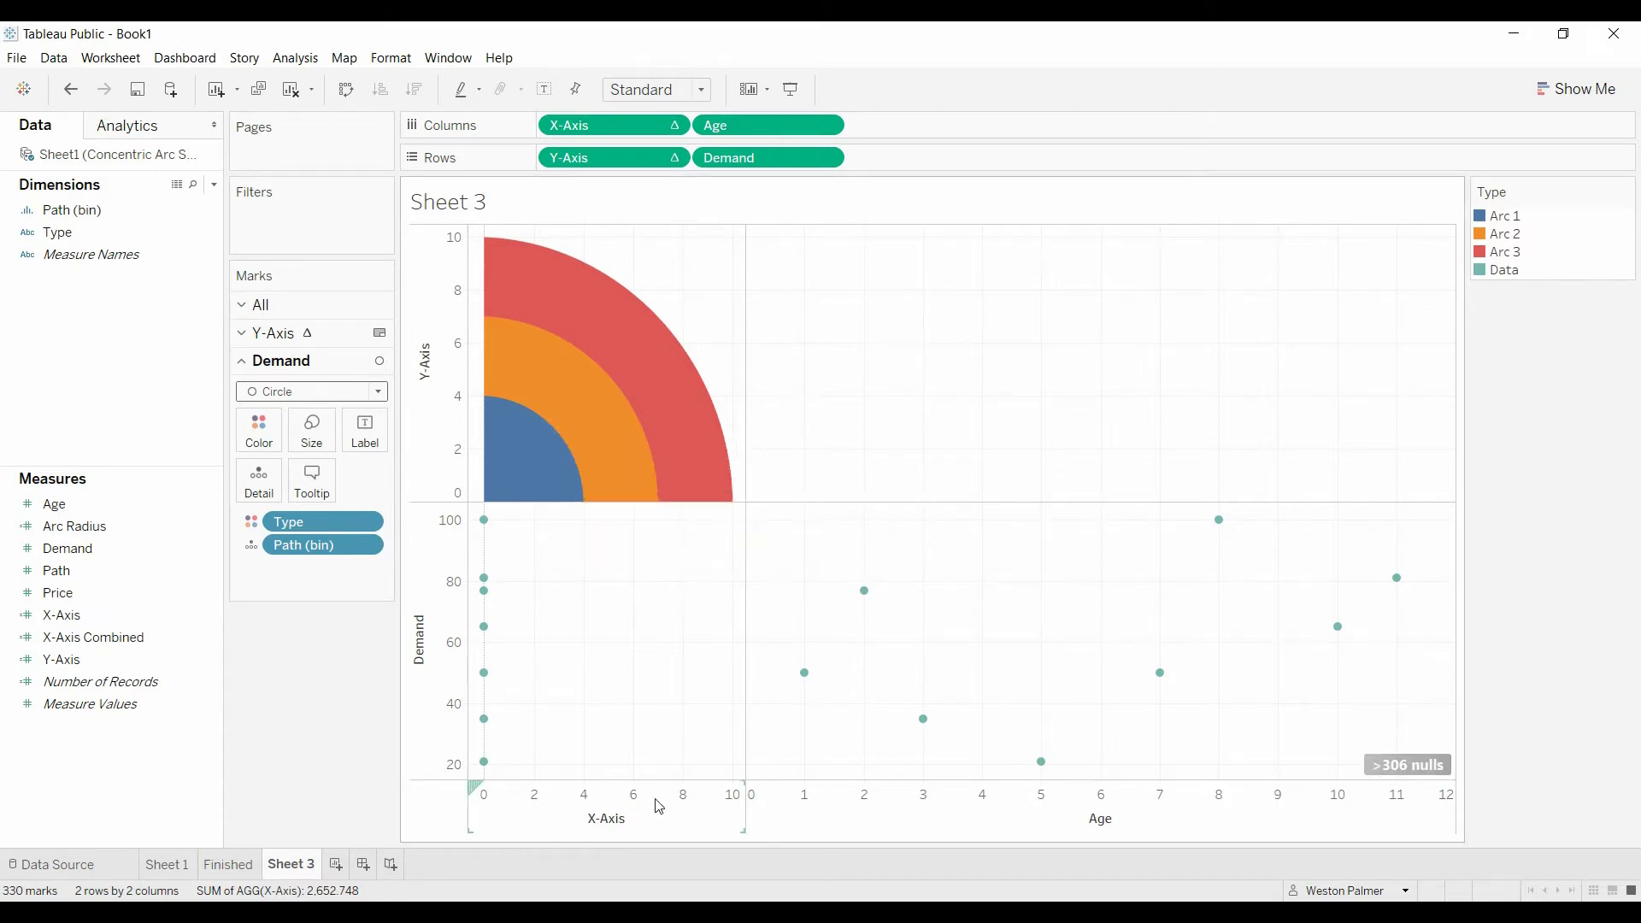
Open the X-Axis Combined calculated field for editing and enlarge its formula text.
left_click(205, 636)
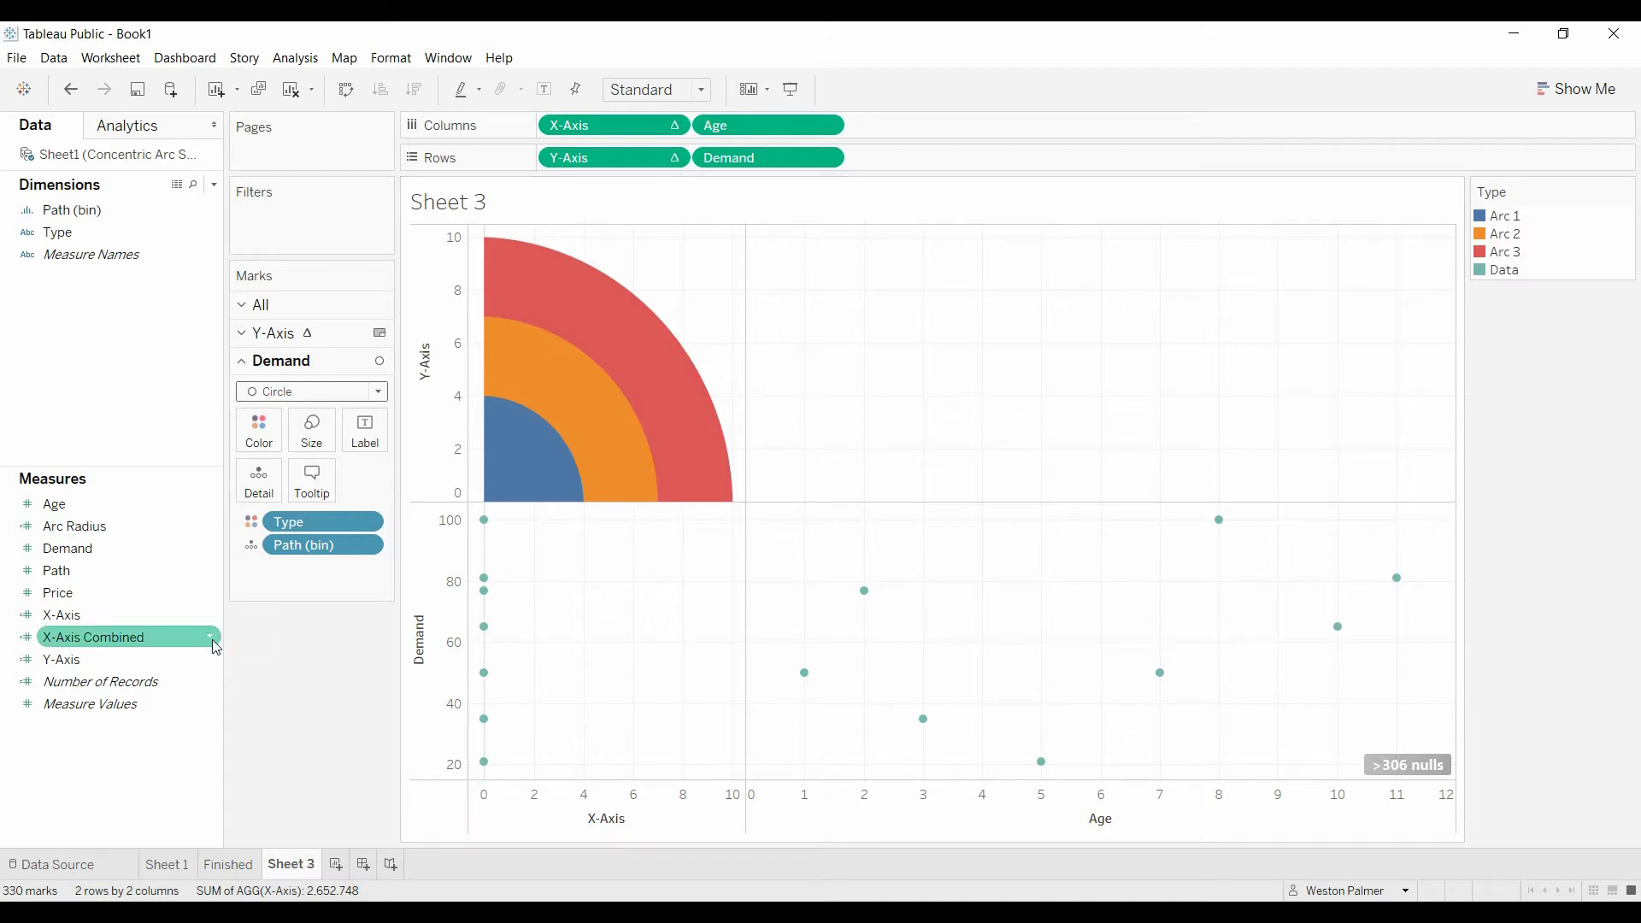
left_click(210, 638)
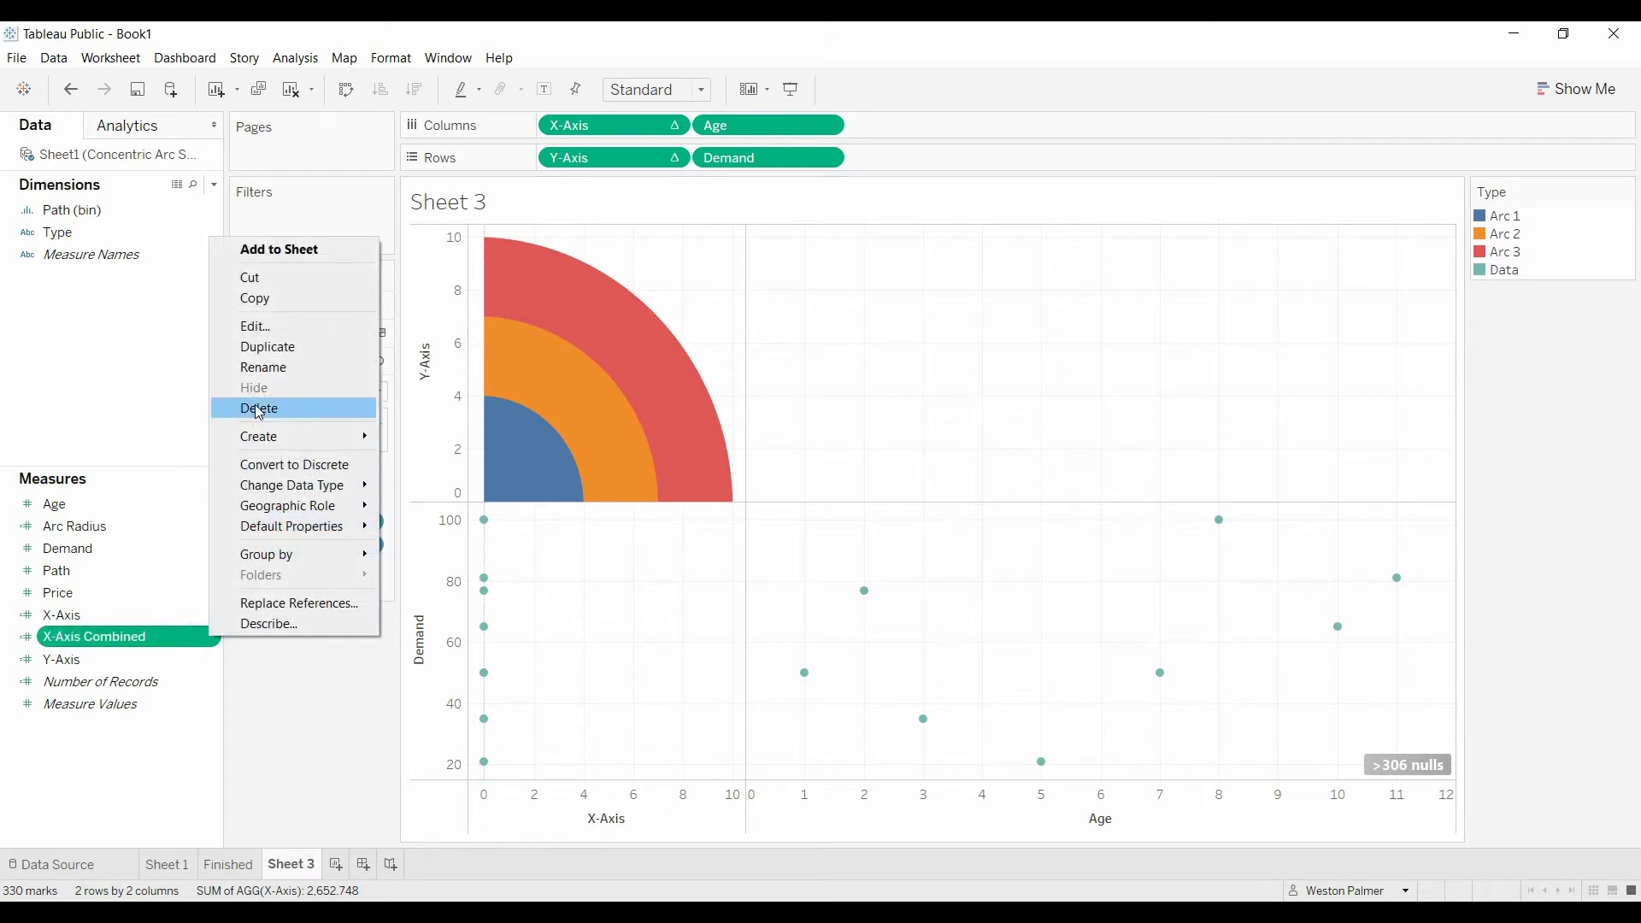
left_click(264, 327)
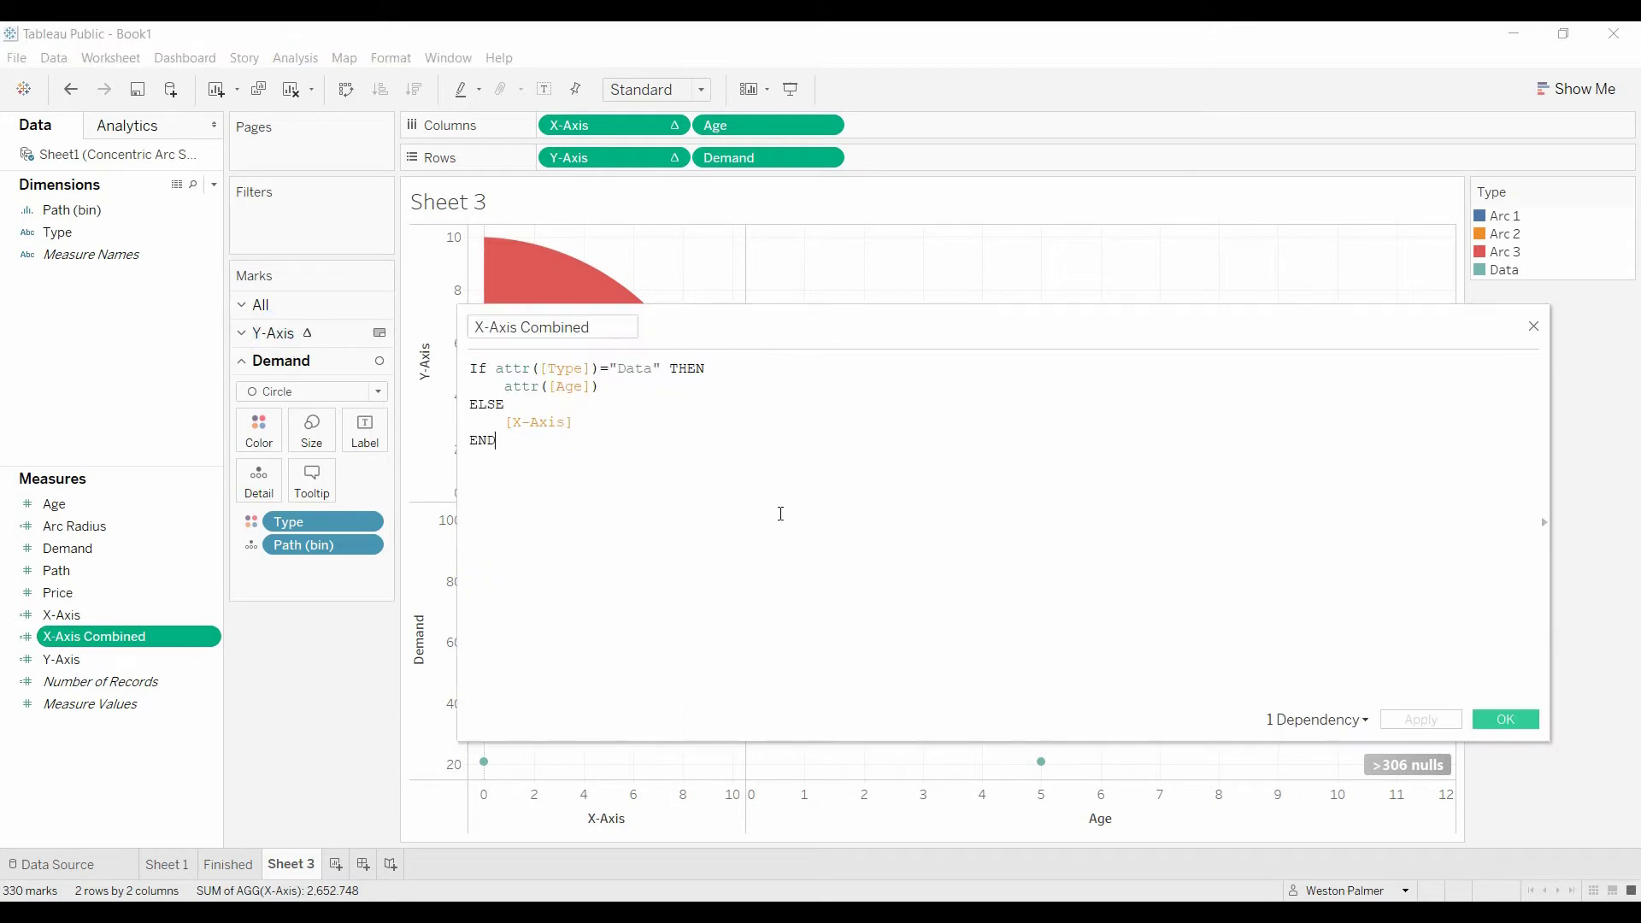
scroll(747, 520, "up", 4, "ctrl")
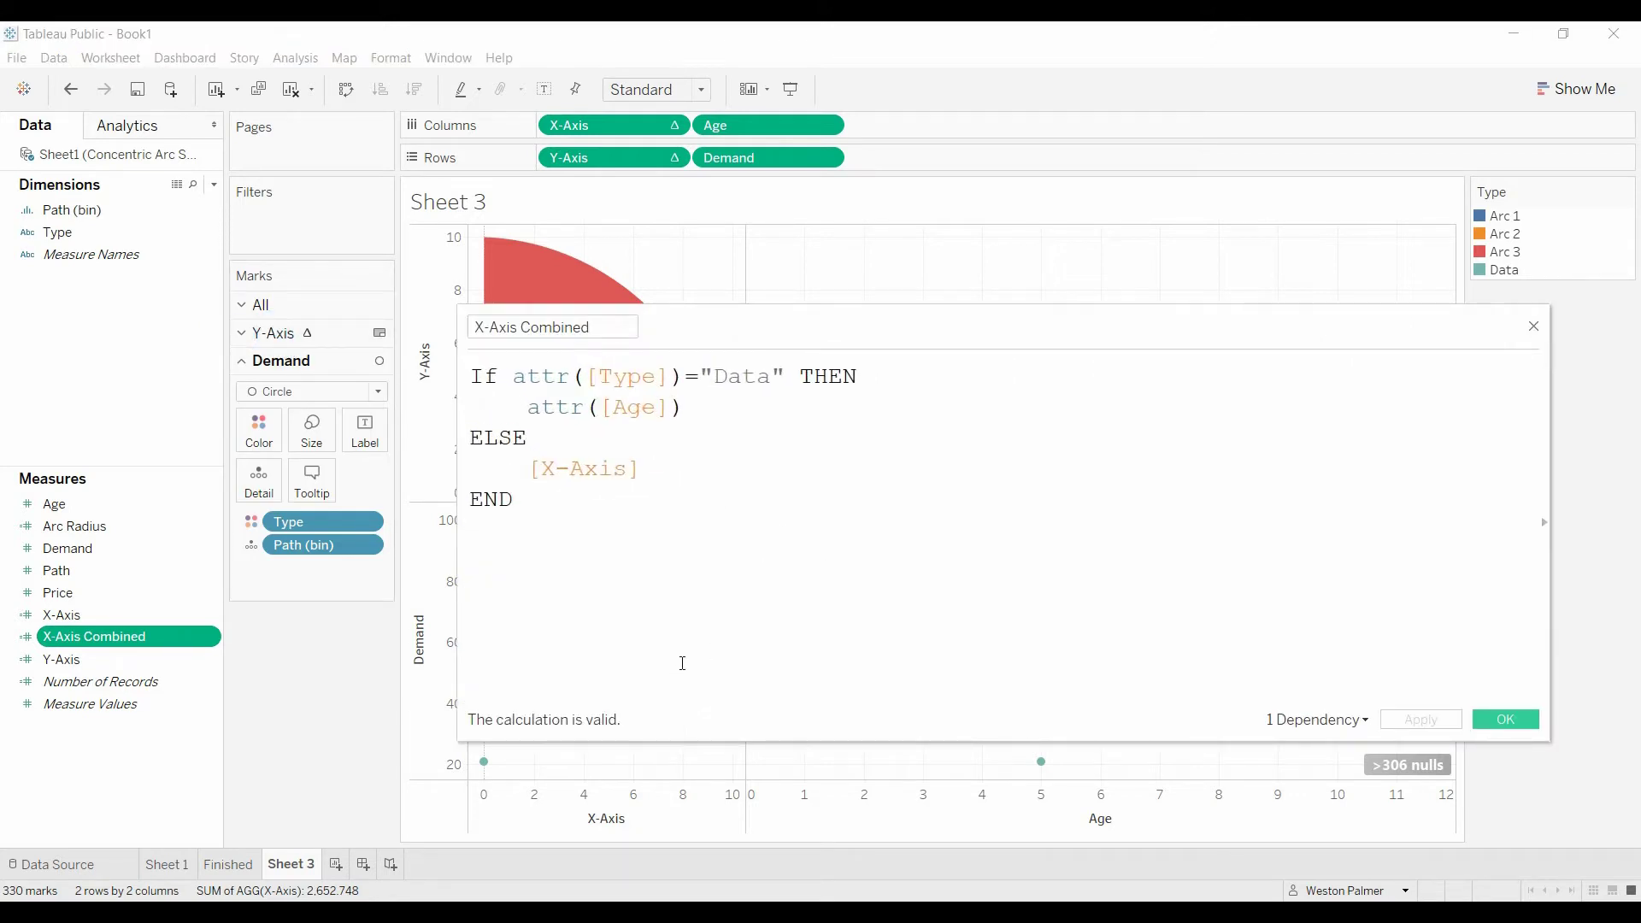
left_click_drag(857, 333, 904, 315)
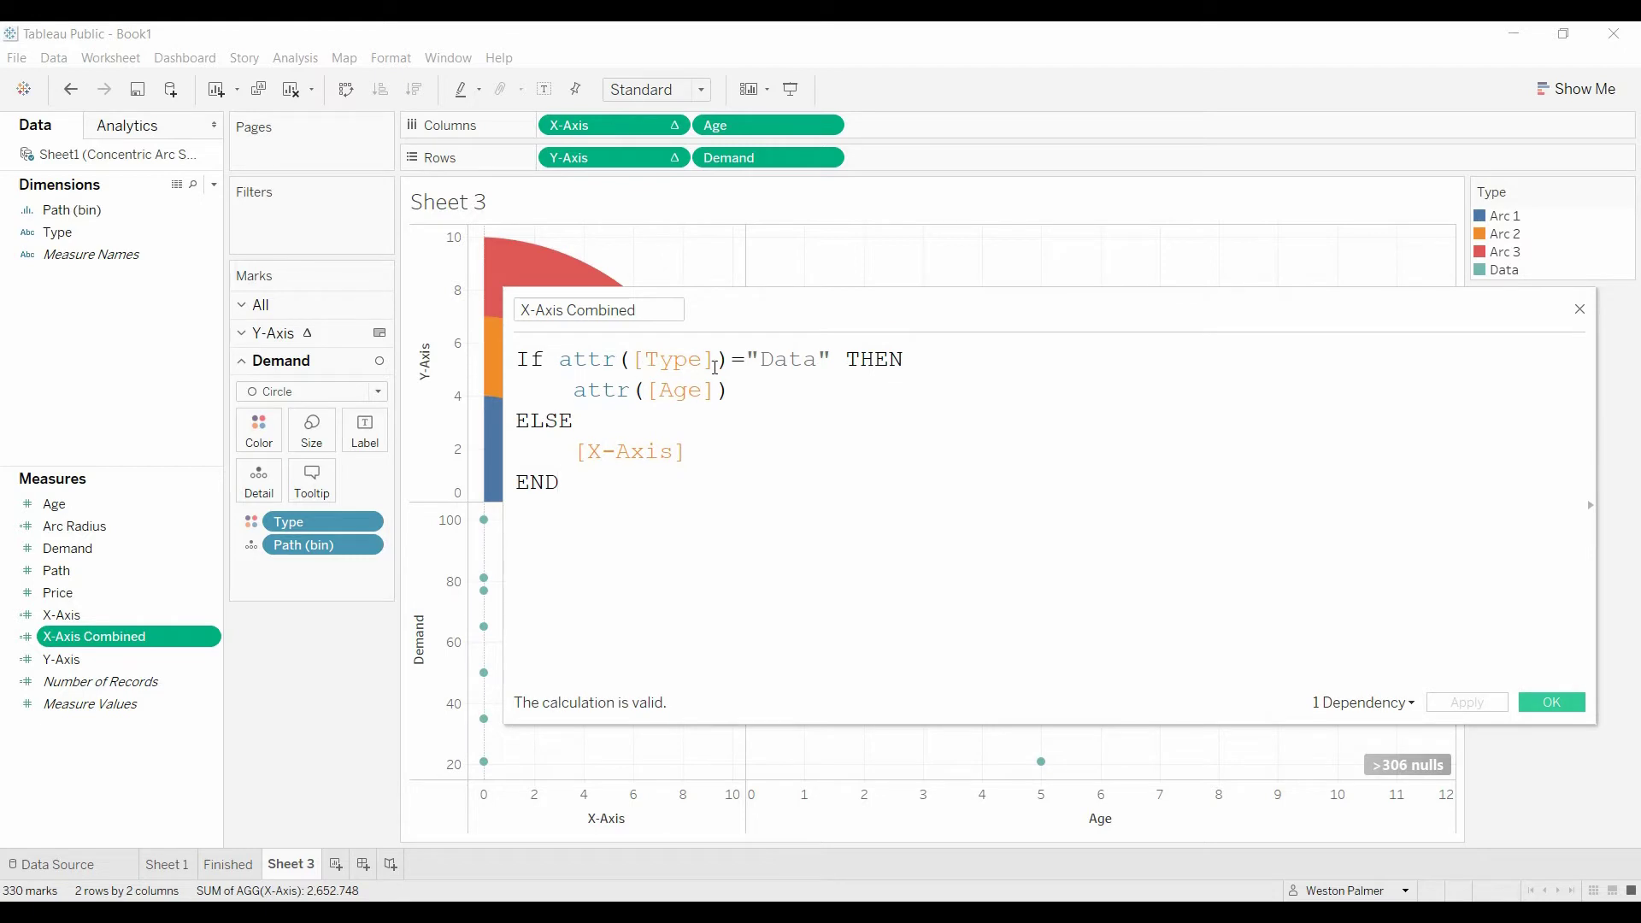
Remove the attr() wrappers around [Type] and [Age] in the X-Axis Combined formula.
double_click(564, 365)
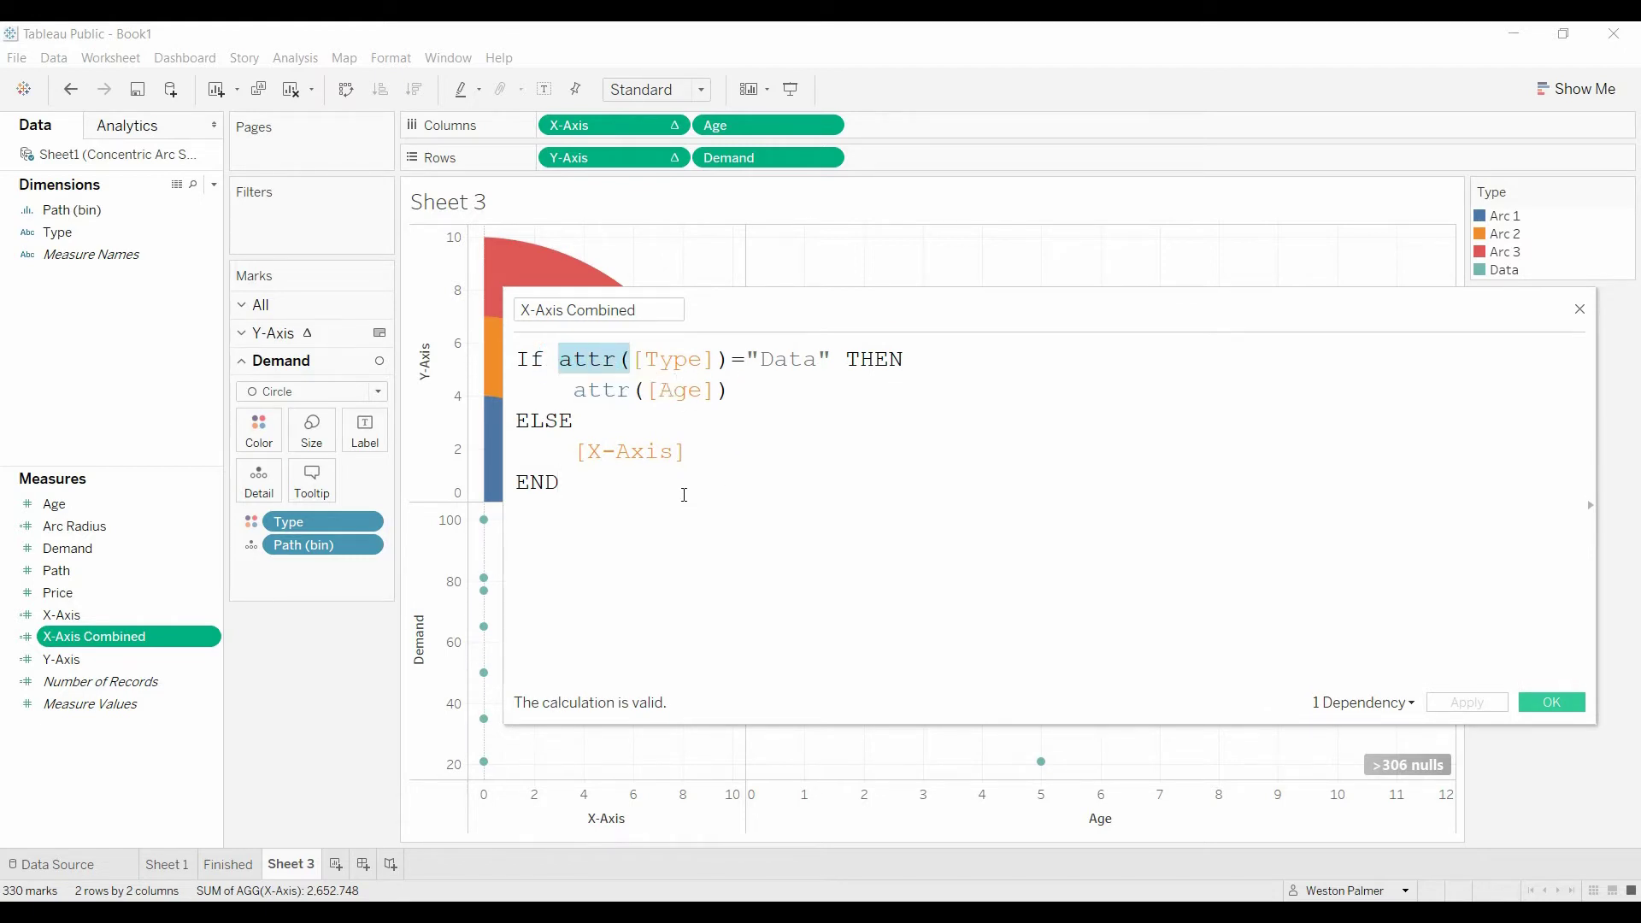
key("BackSpace")
left_click(651, 358)
key("BackSpace")
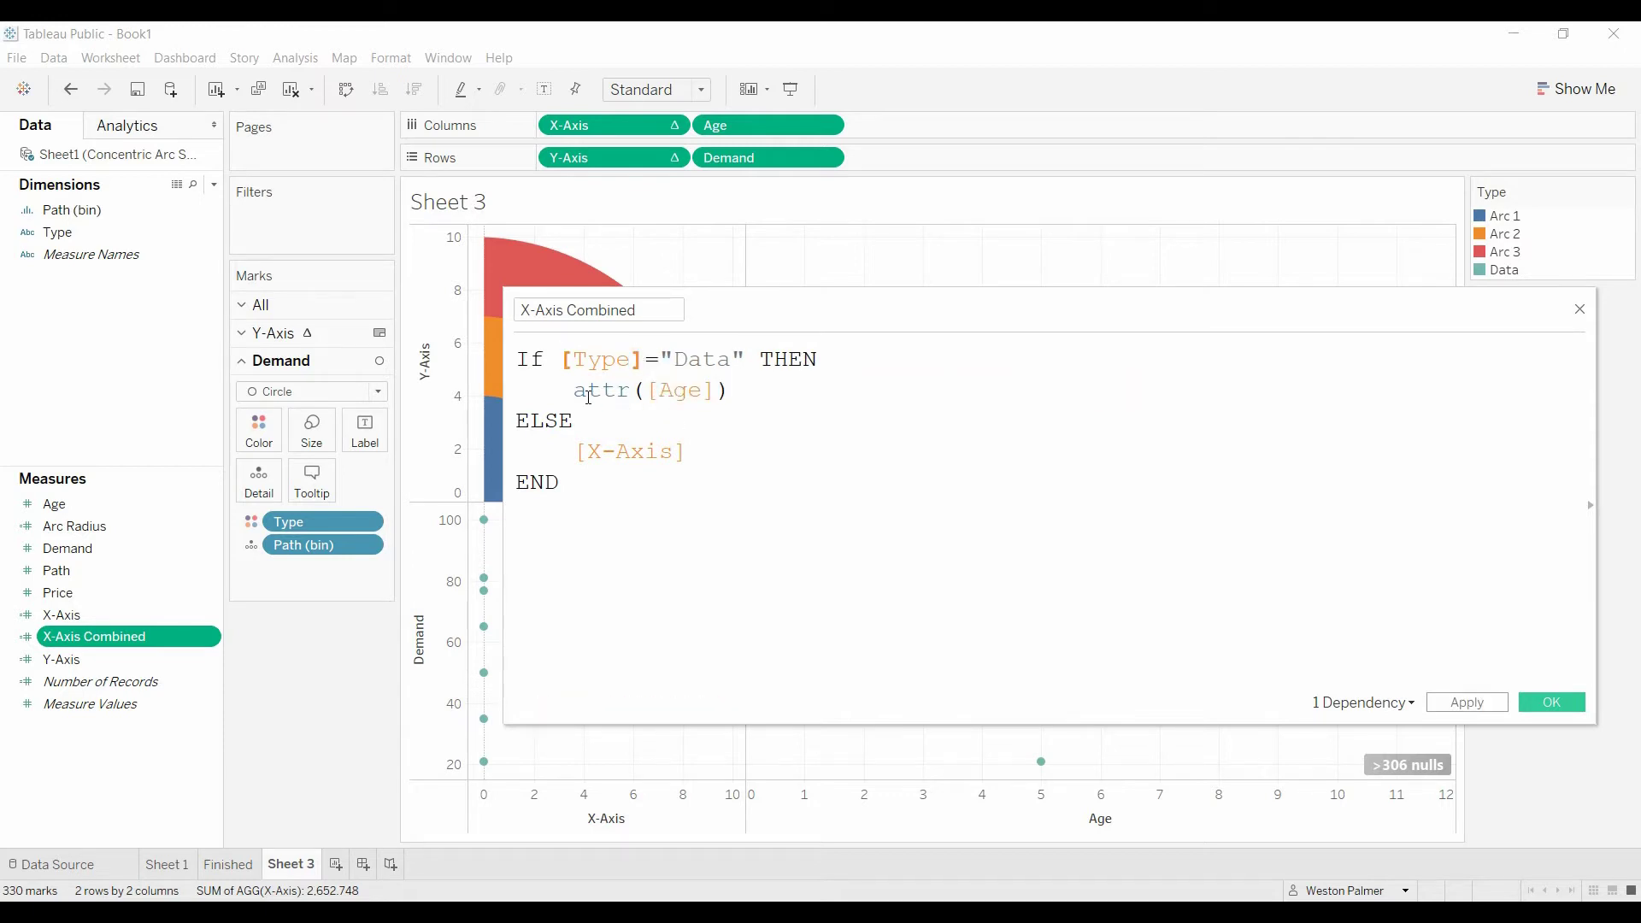
double_click(590, 391)
key("BackSpace")
left_click(658, 393)
key("BackSpace")
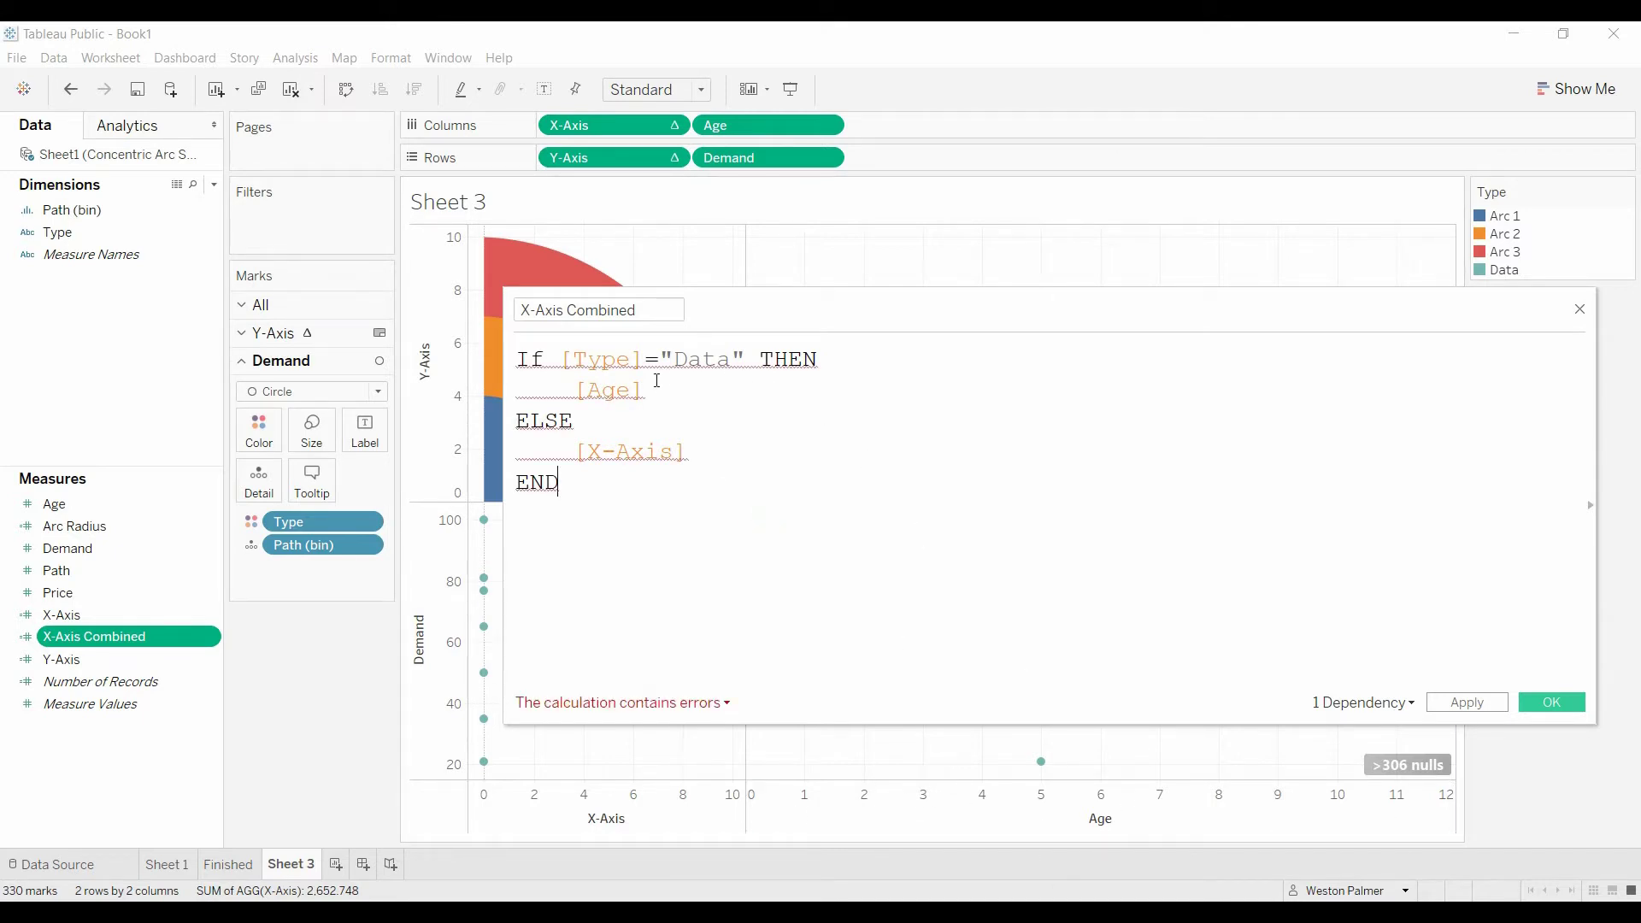
Check the calculation's error details and look up the description of "attr" in the function reference.
left_click(675, 703)
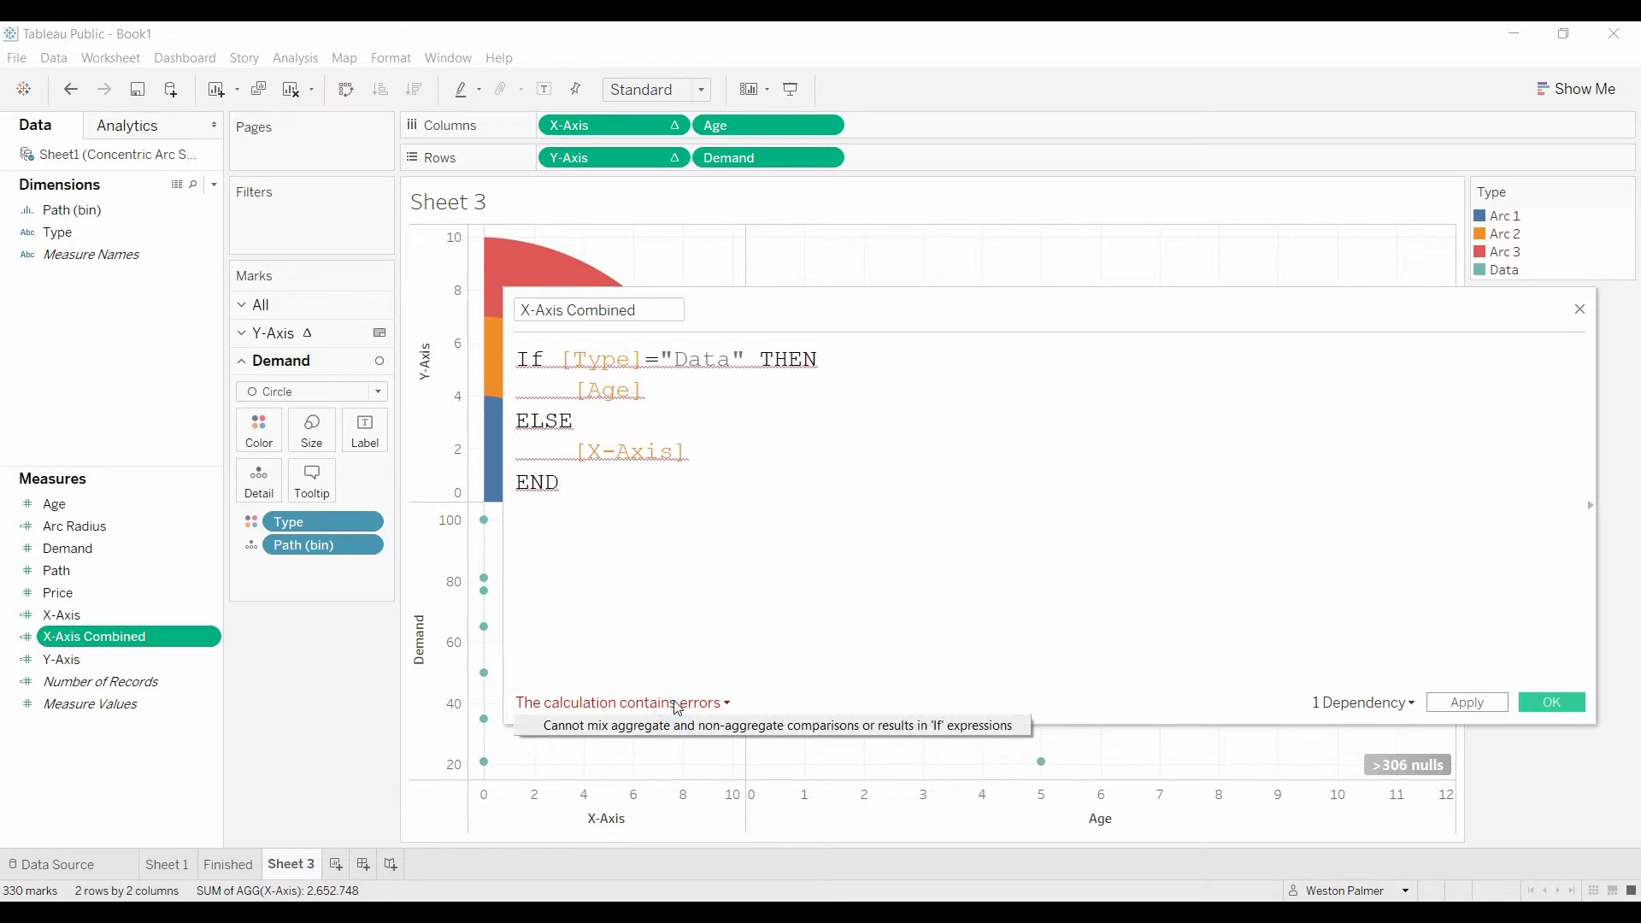
left_click_drag(892, 311, 614, 270)
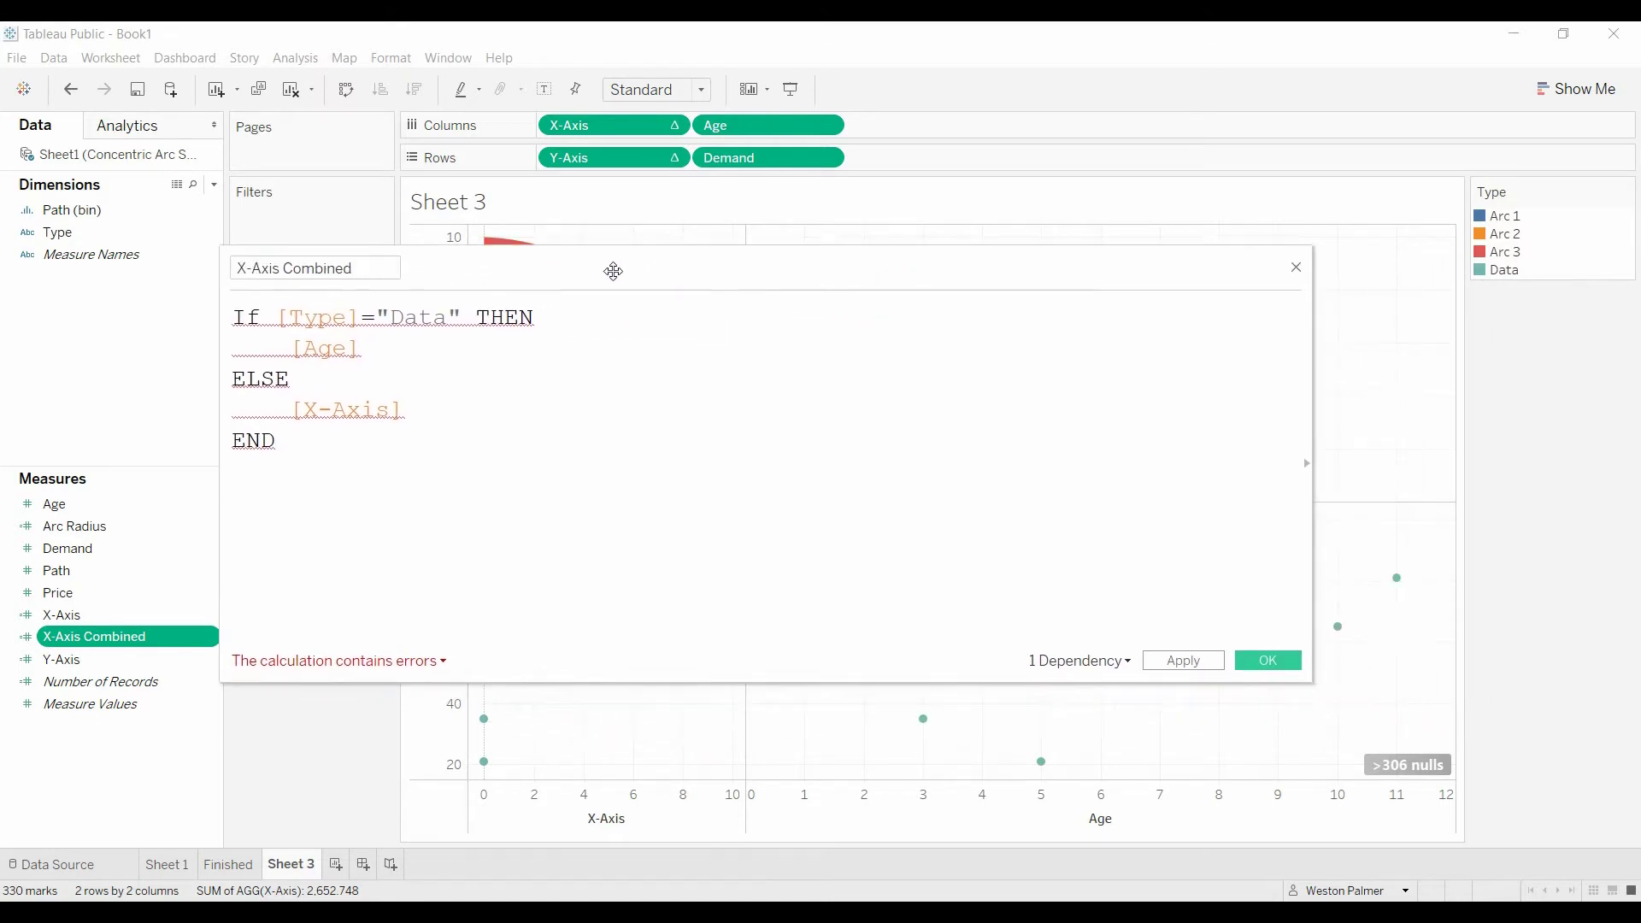
left_click(1307, 465)
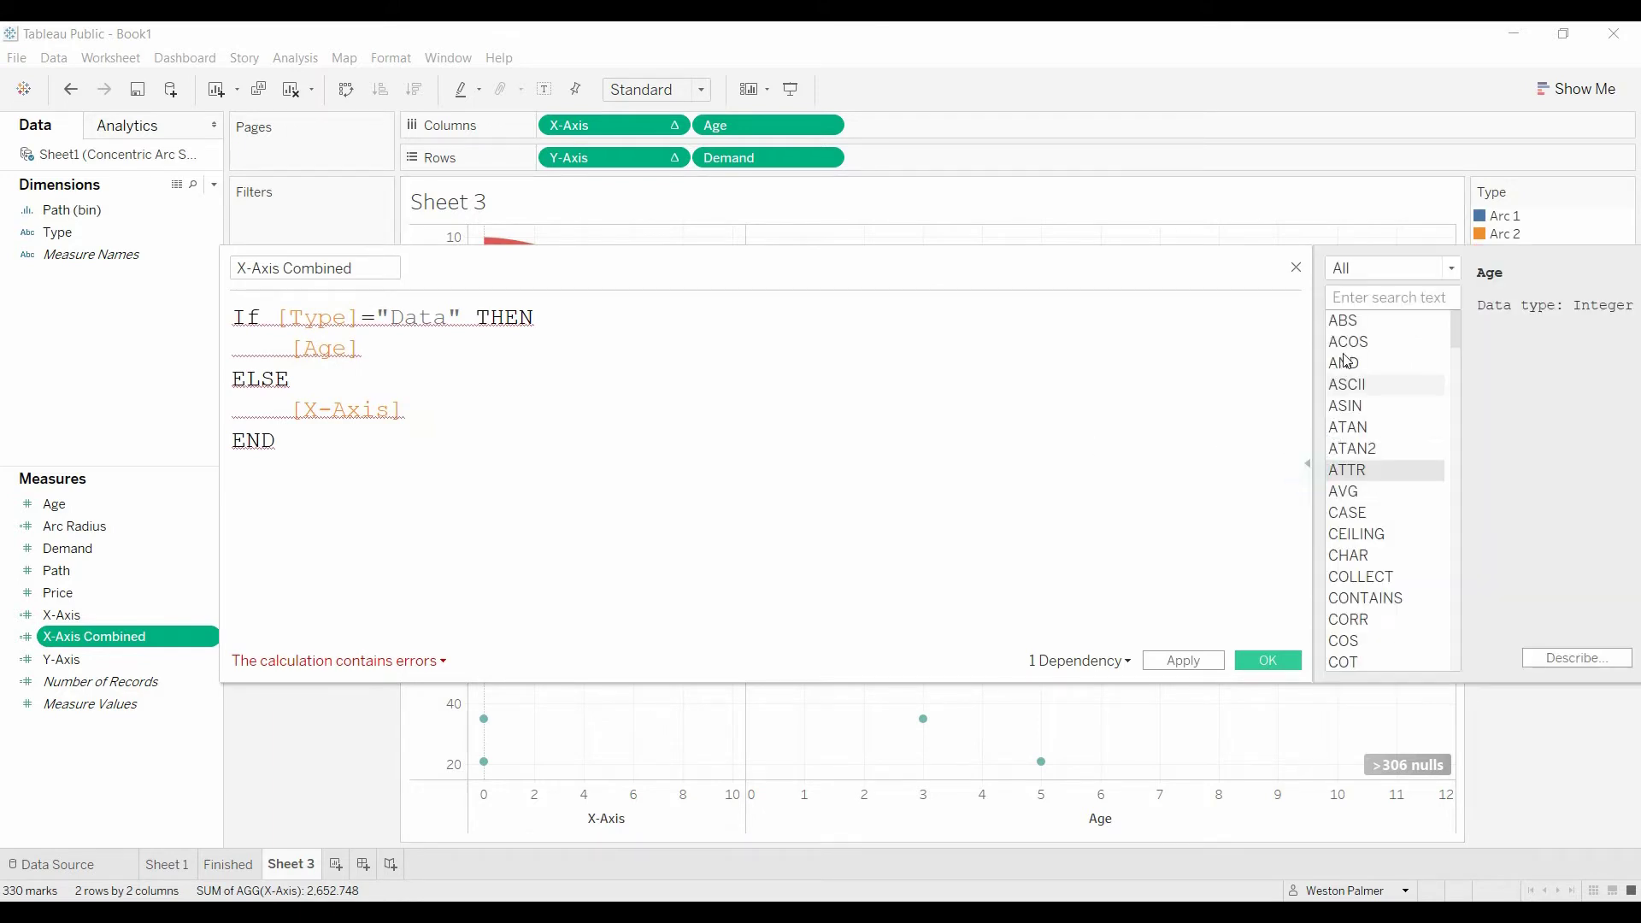
left_click(1336, 296)
type("attr")
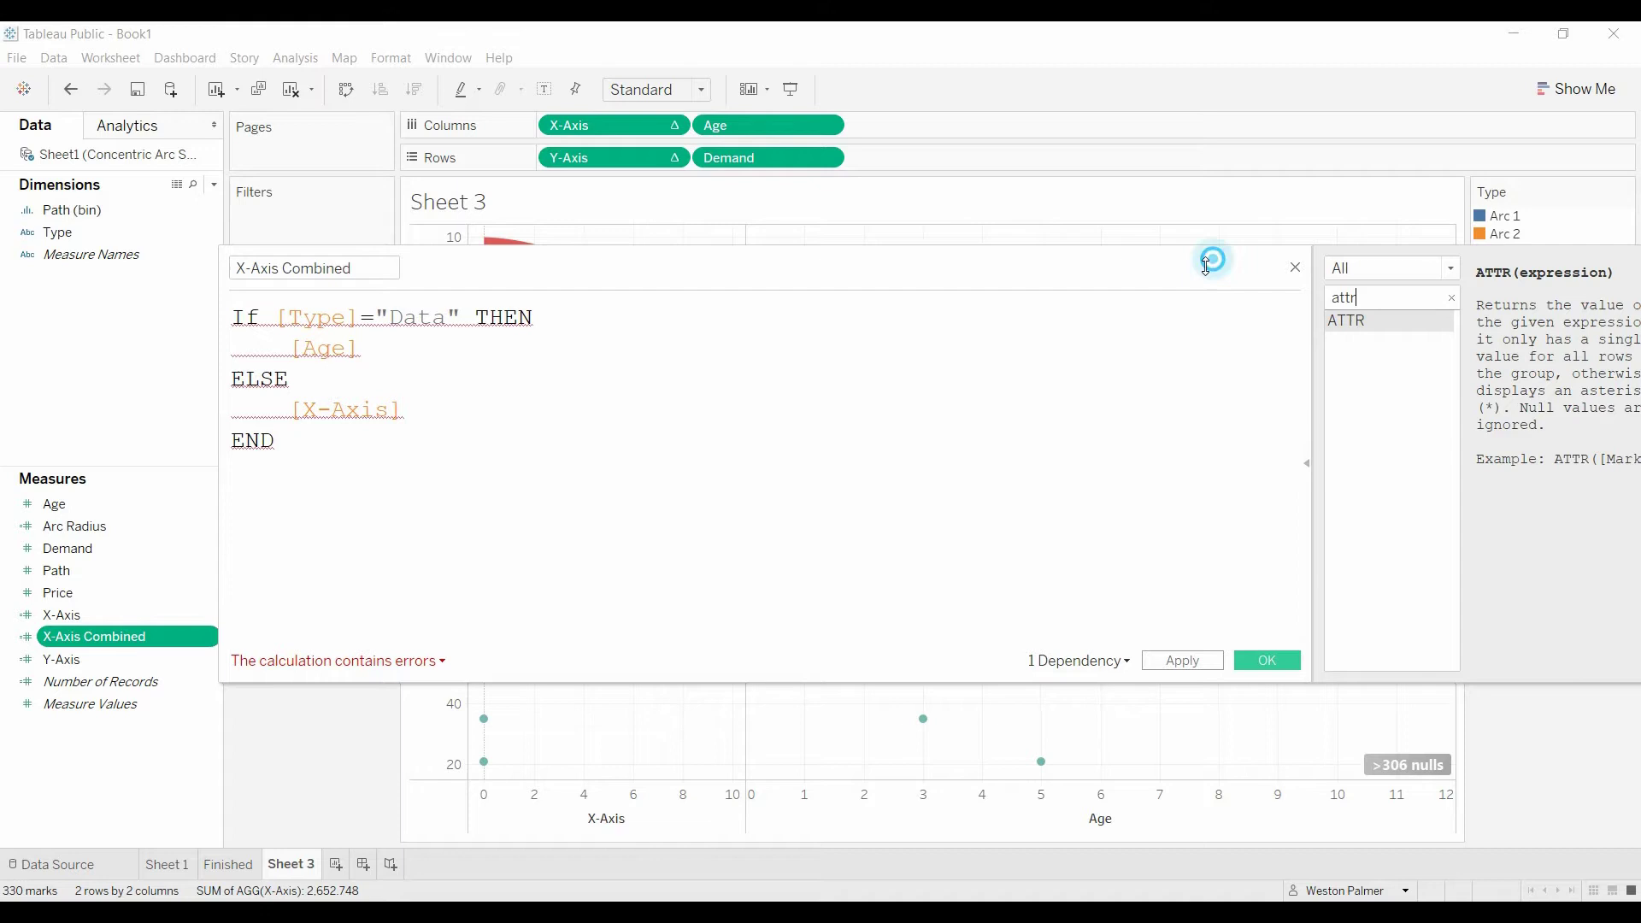
left_click_drag(1211, 261, 1075, 225)
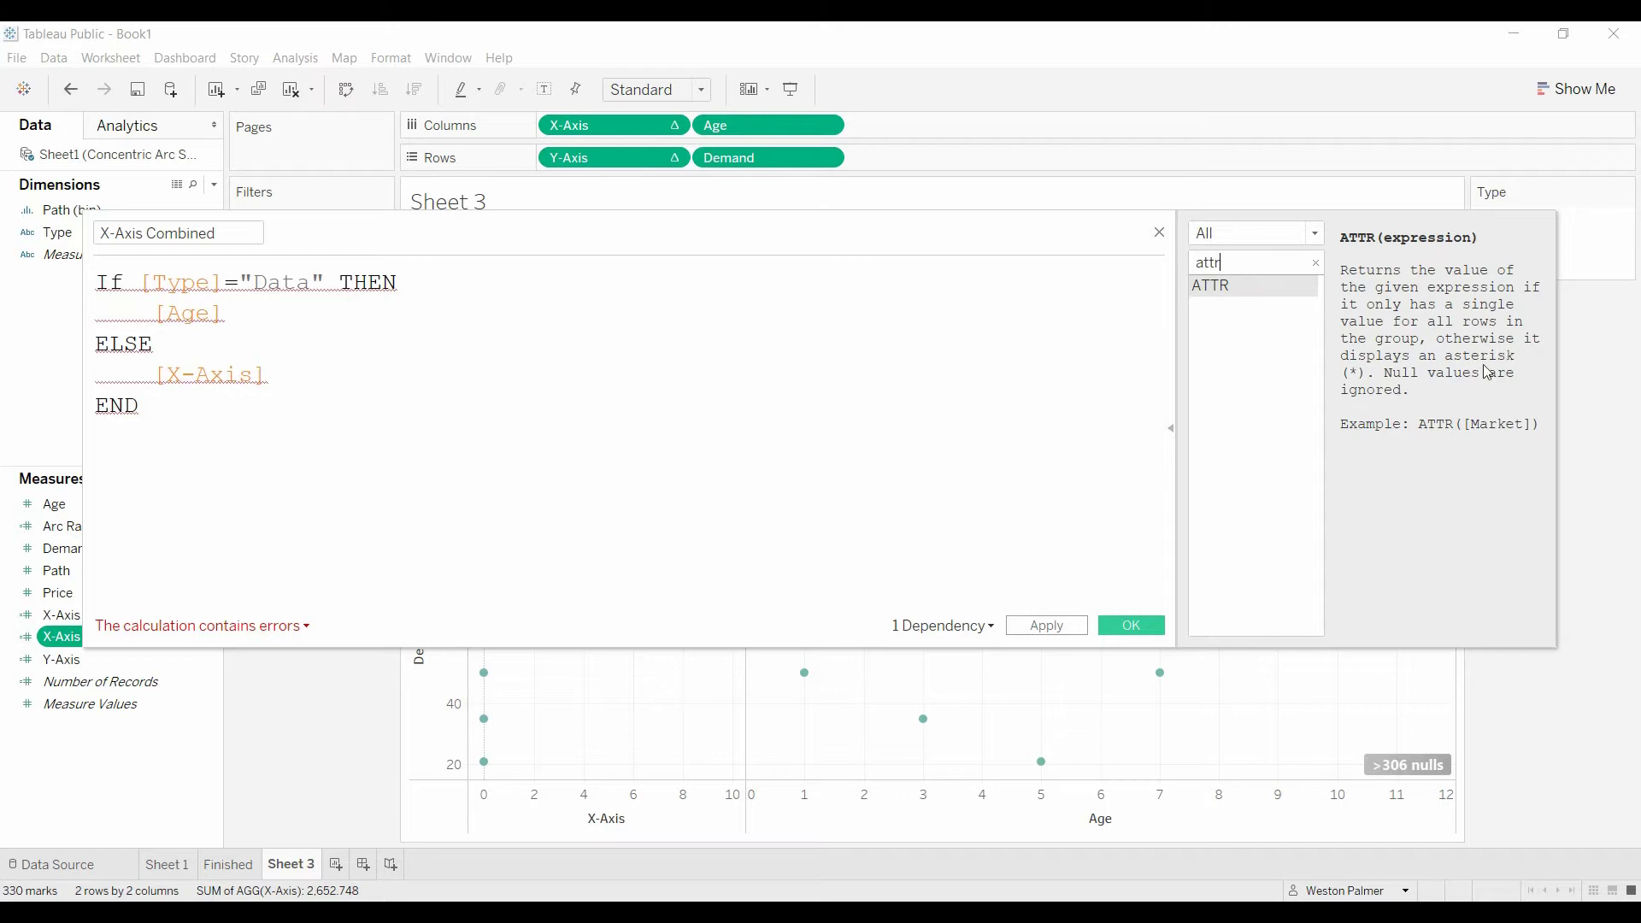
Wrap [Type] and [Age] in attr() in the X-Axis Combined formula and accept the calculation.
left_click(149, 288)
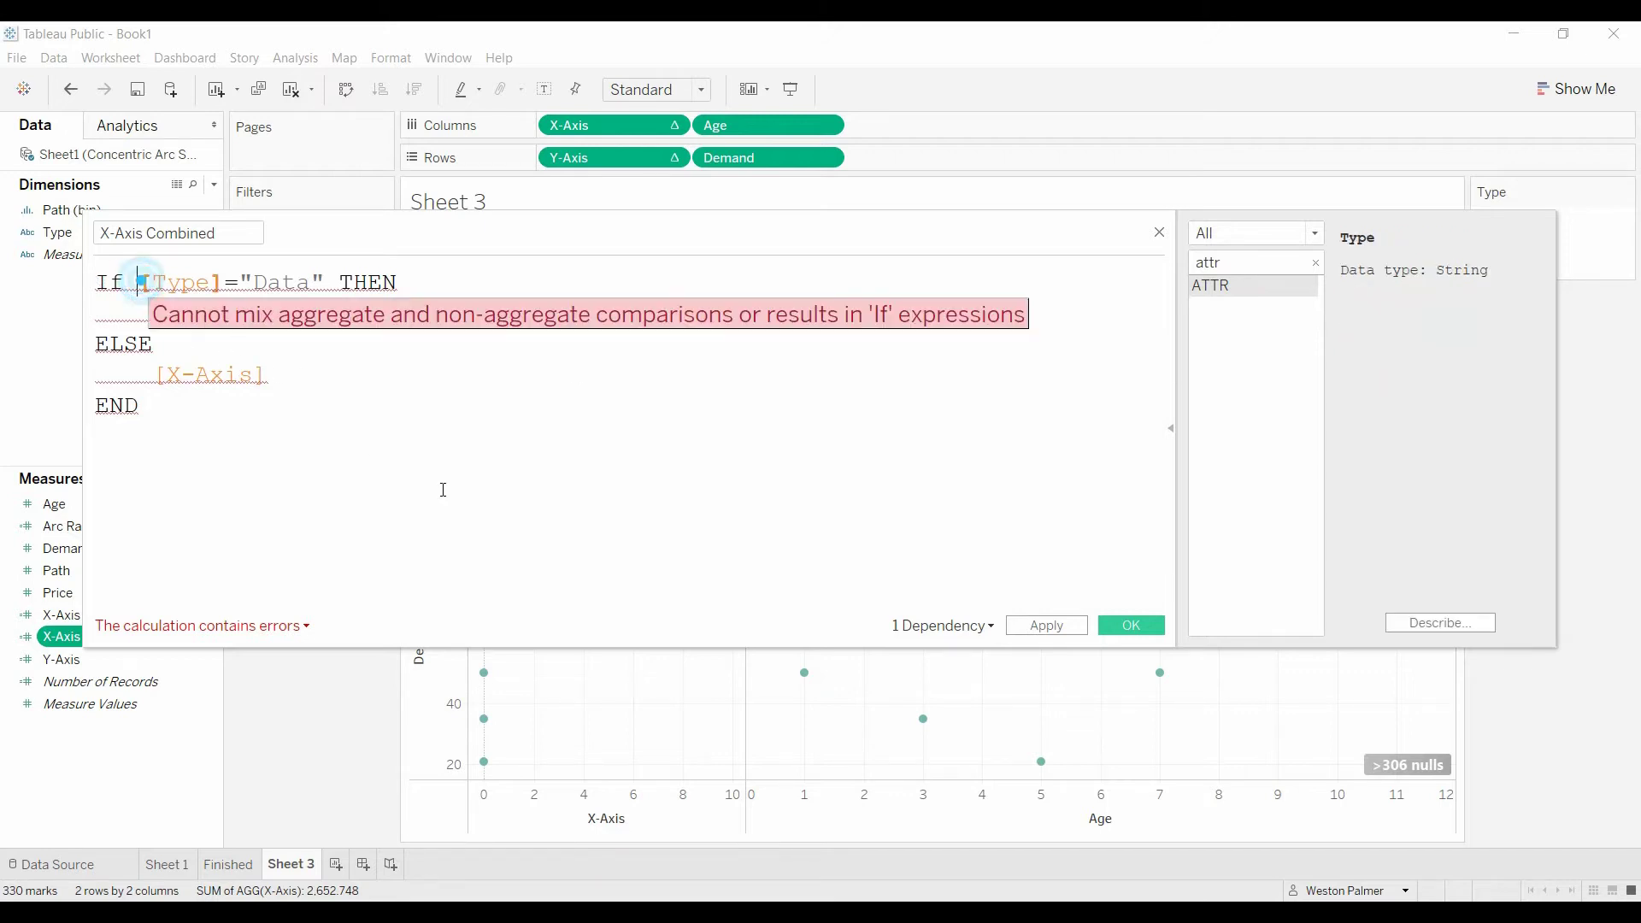
type("attr")
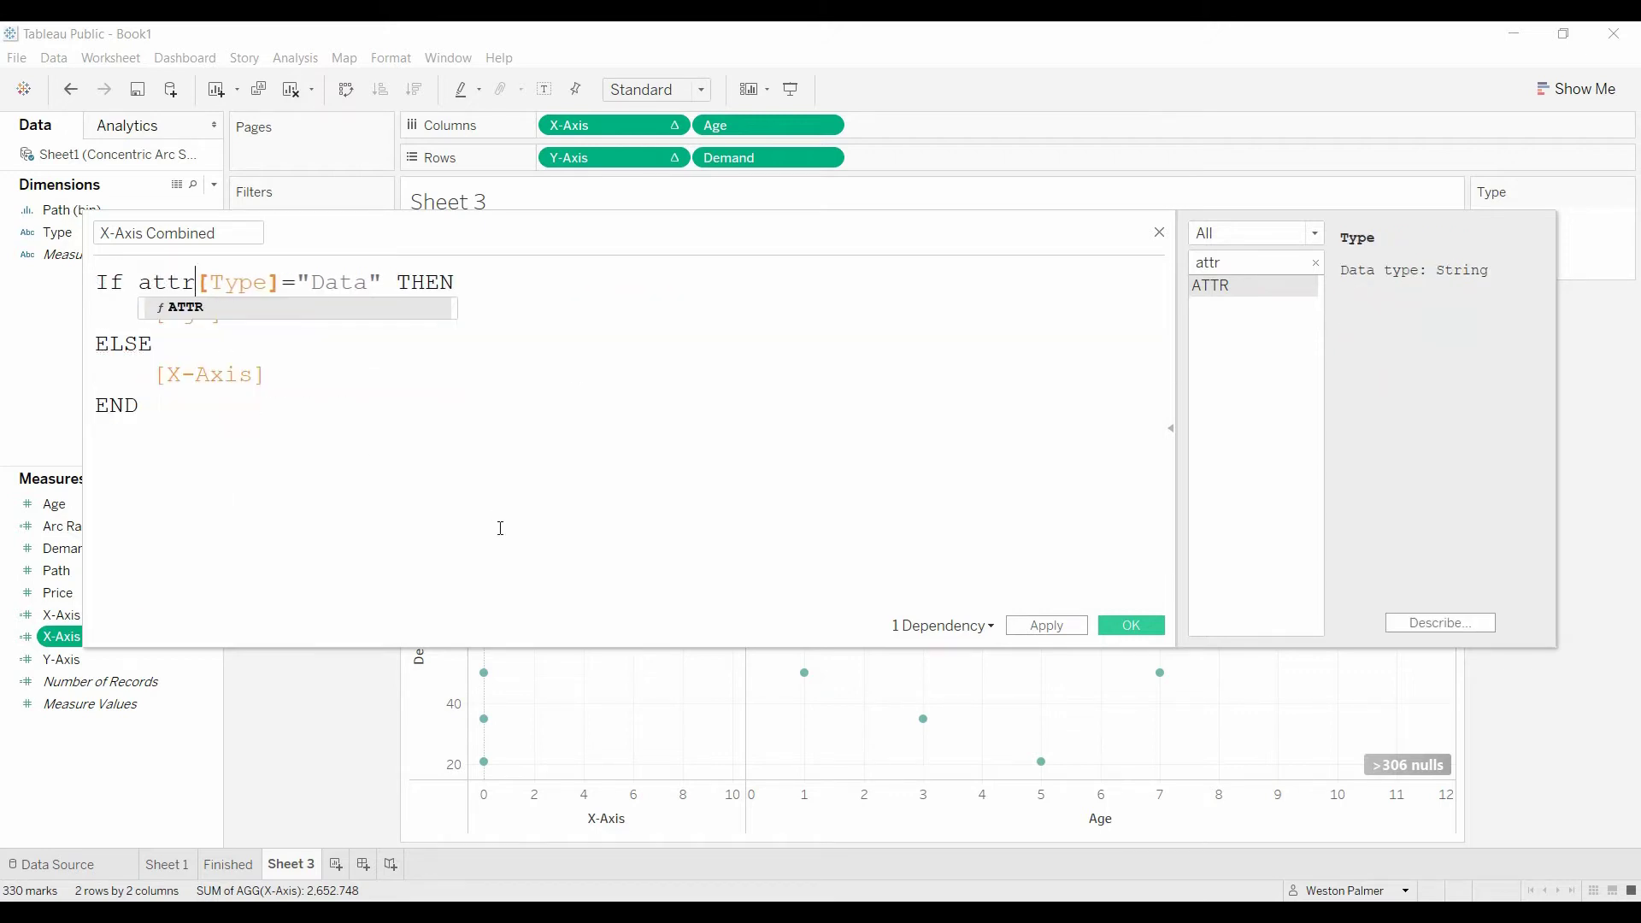
type("([Type]")
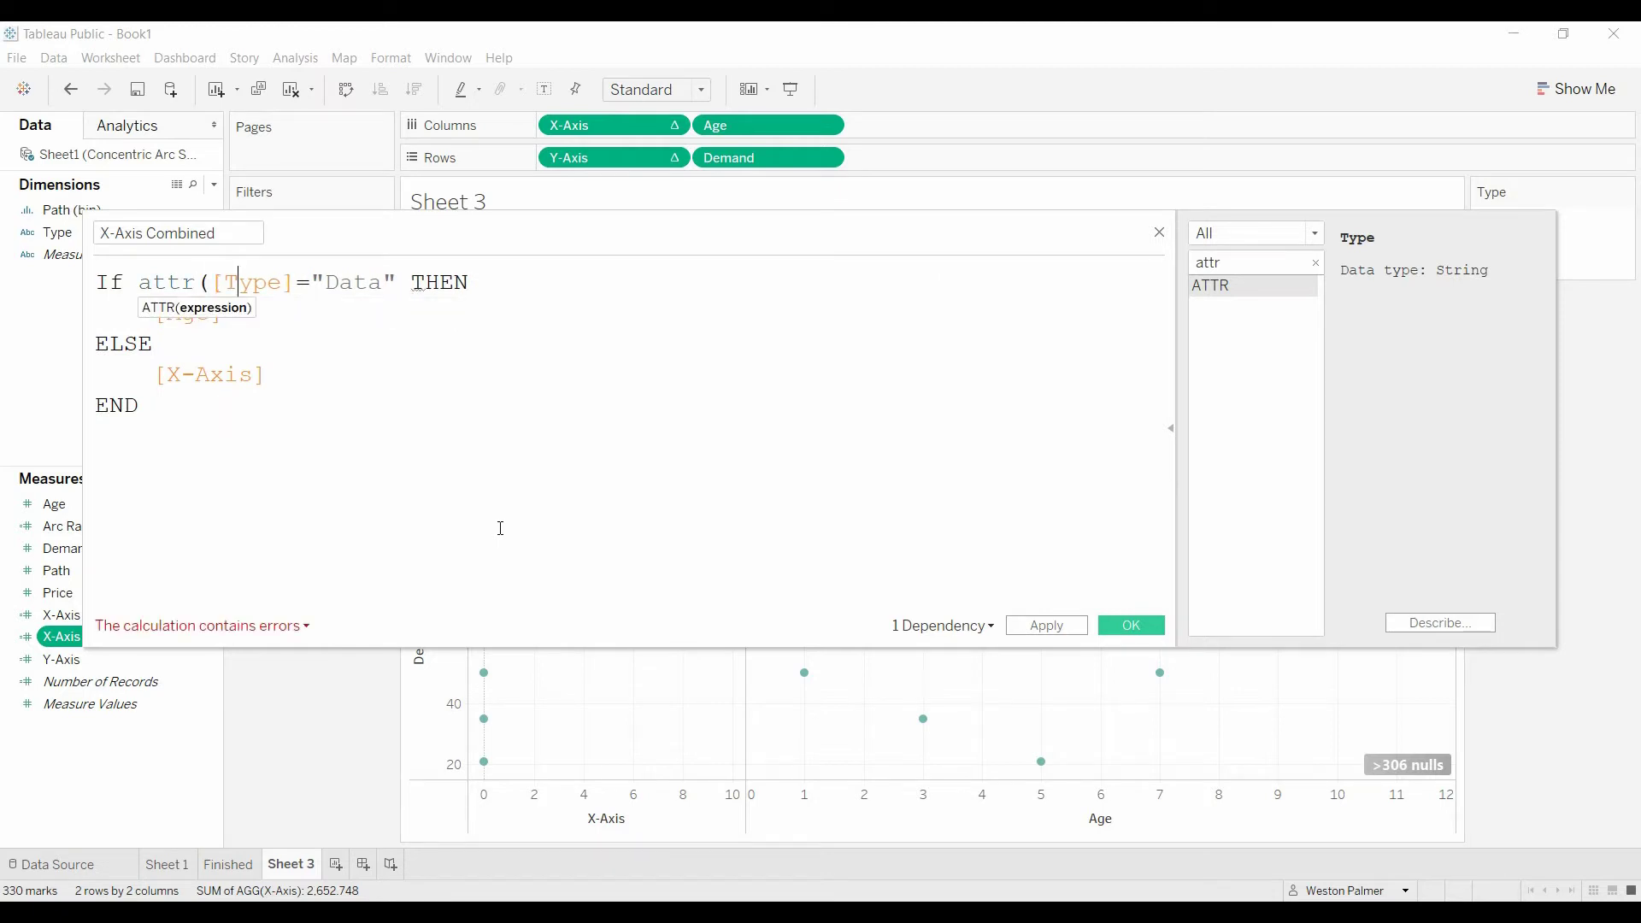
type(")")
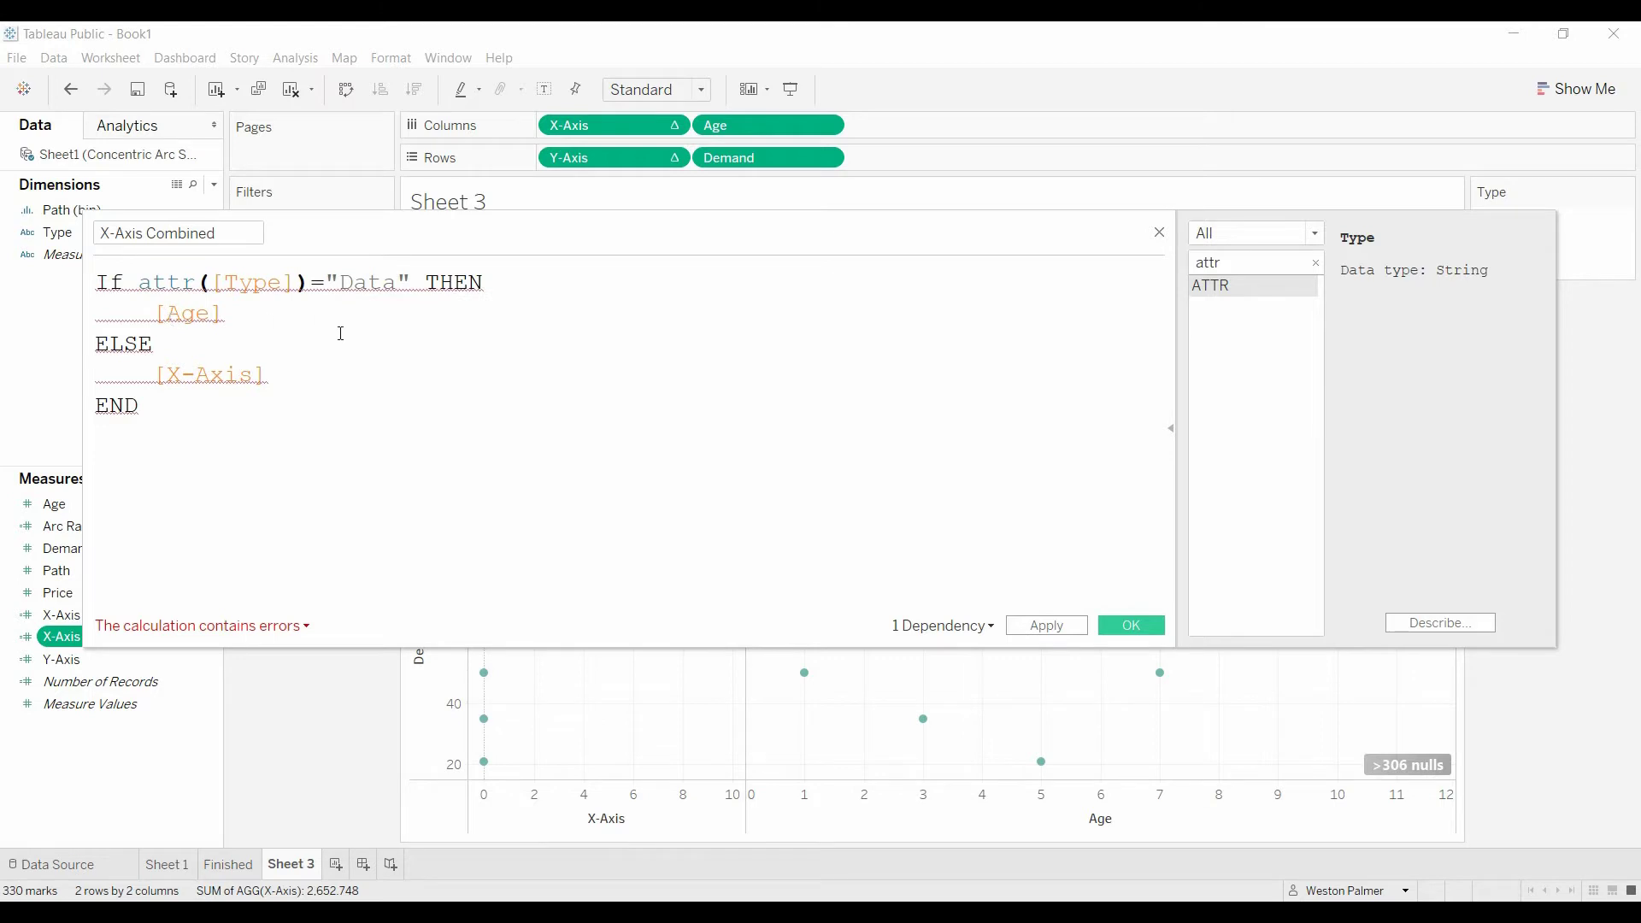
left_click(154, 312)
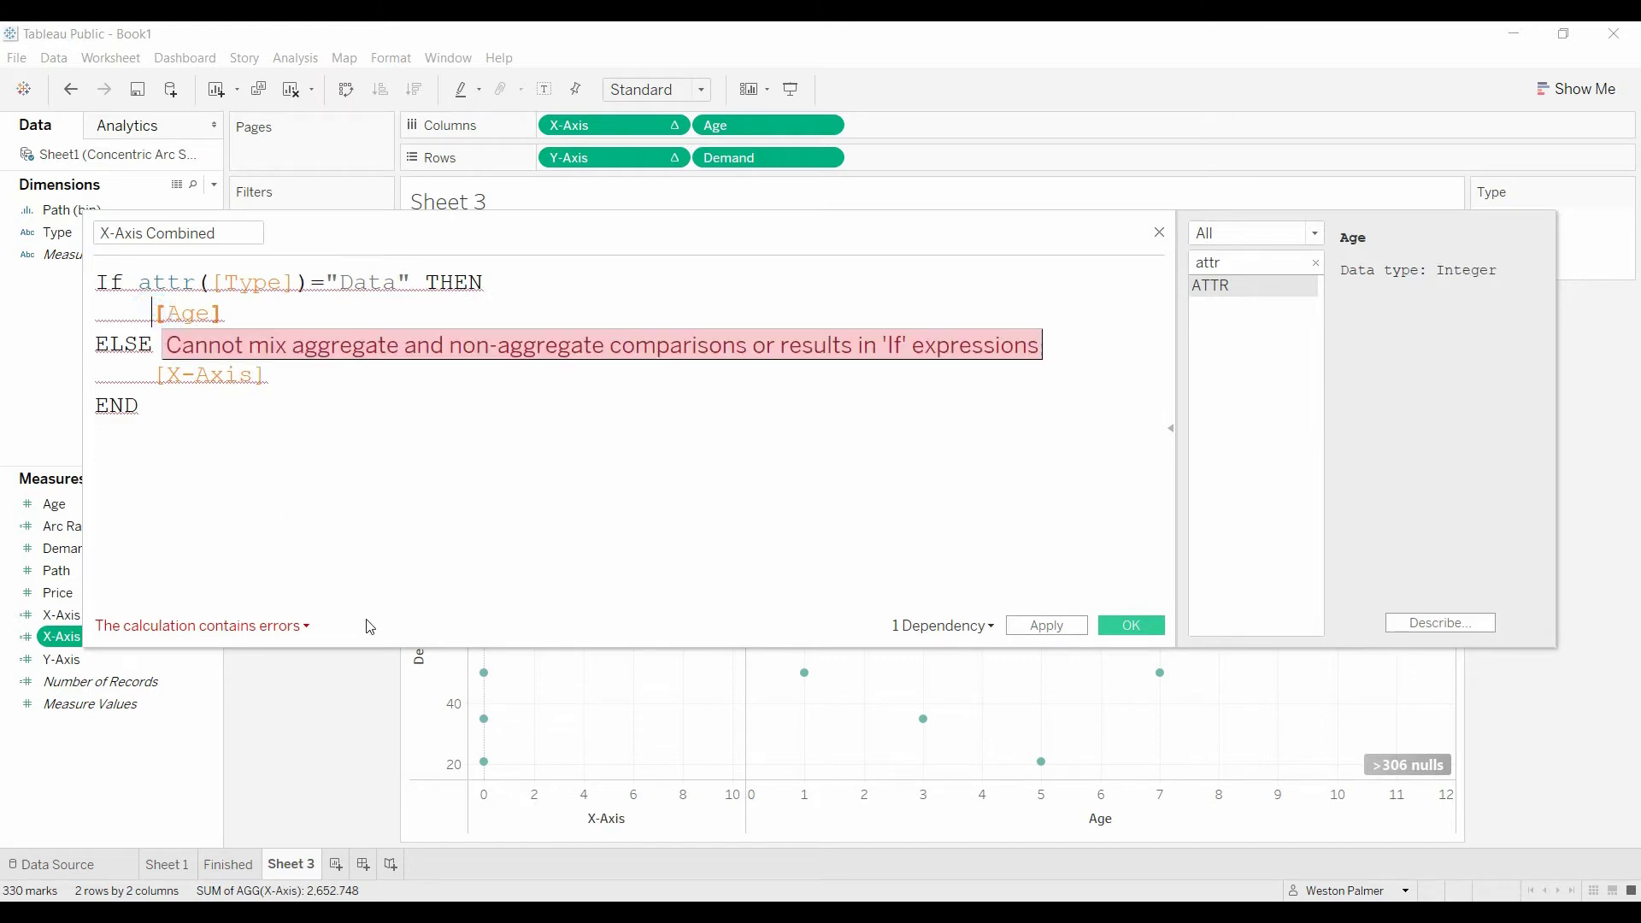
type("attr")
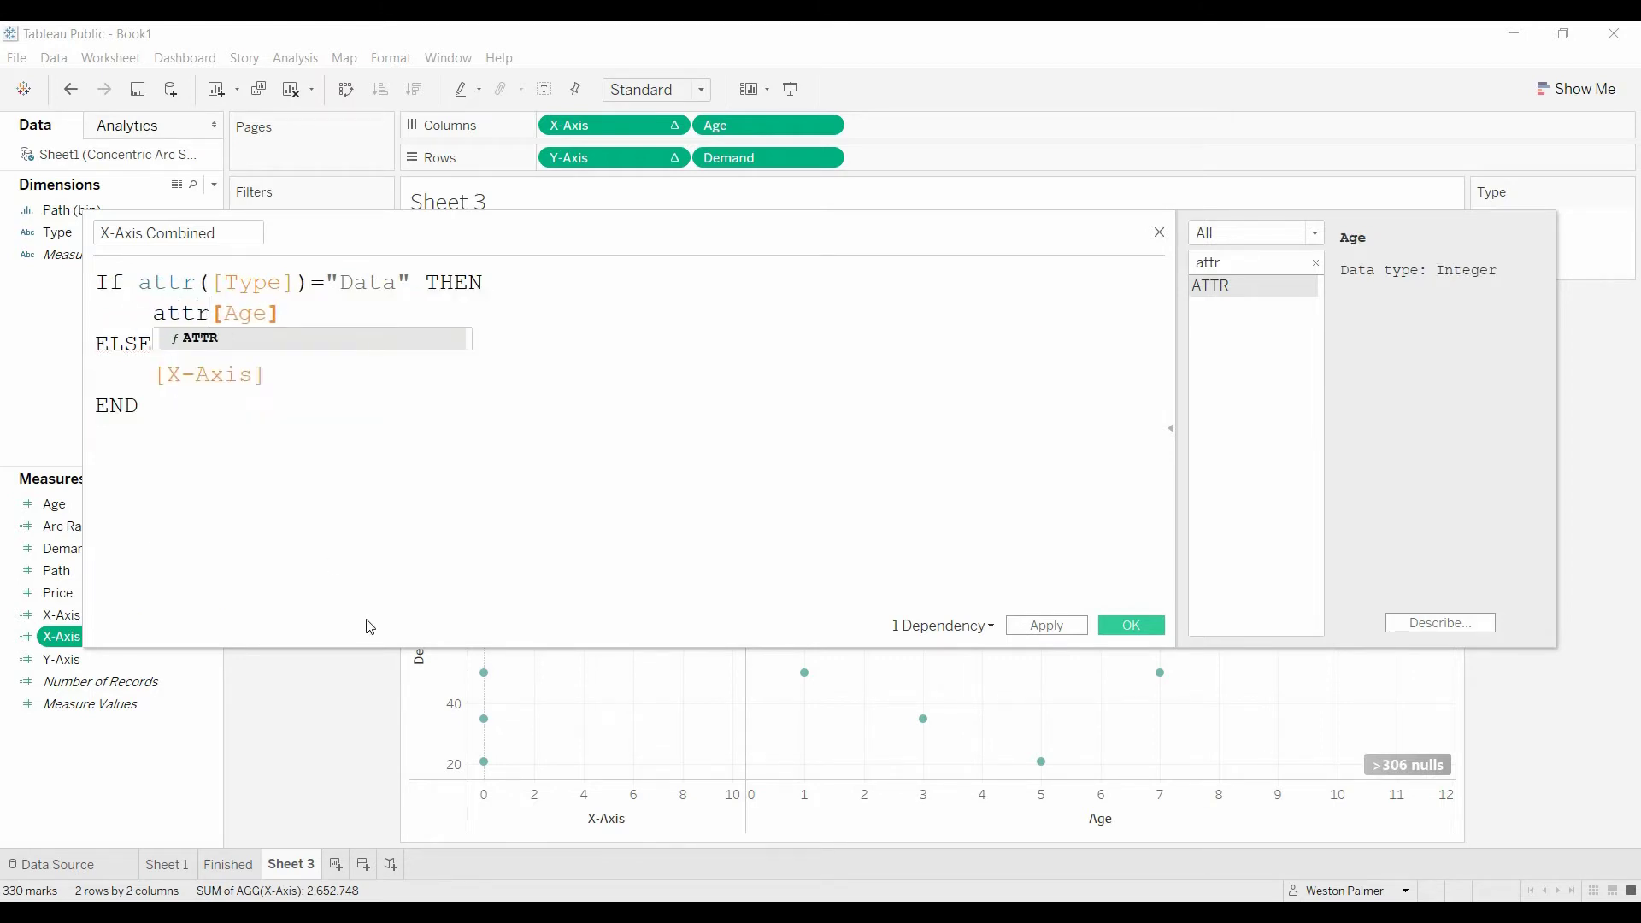
type("([Age])")
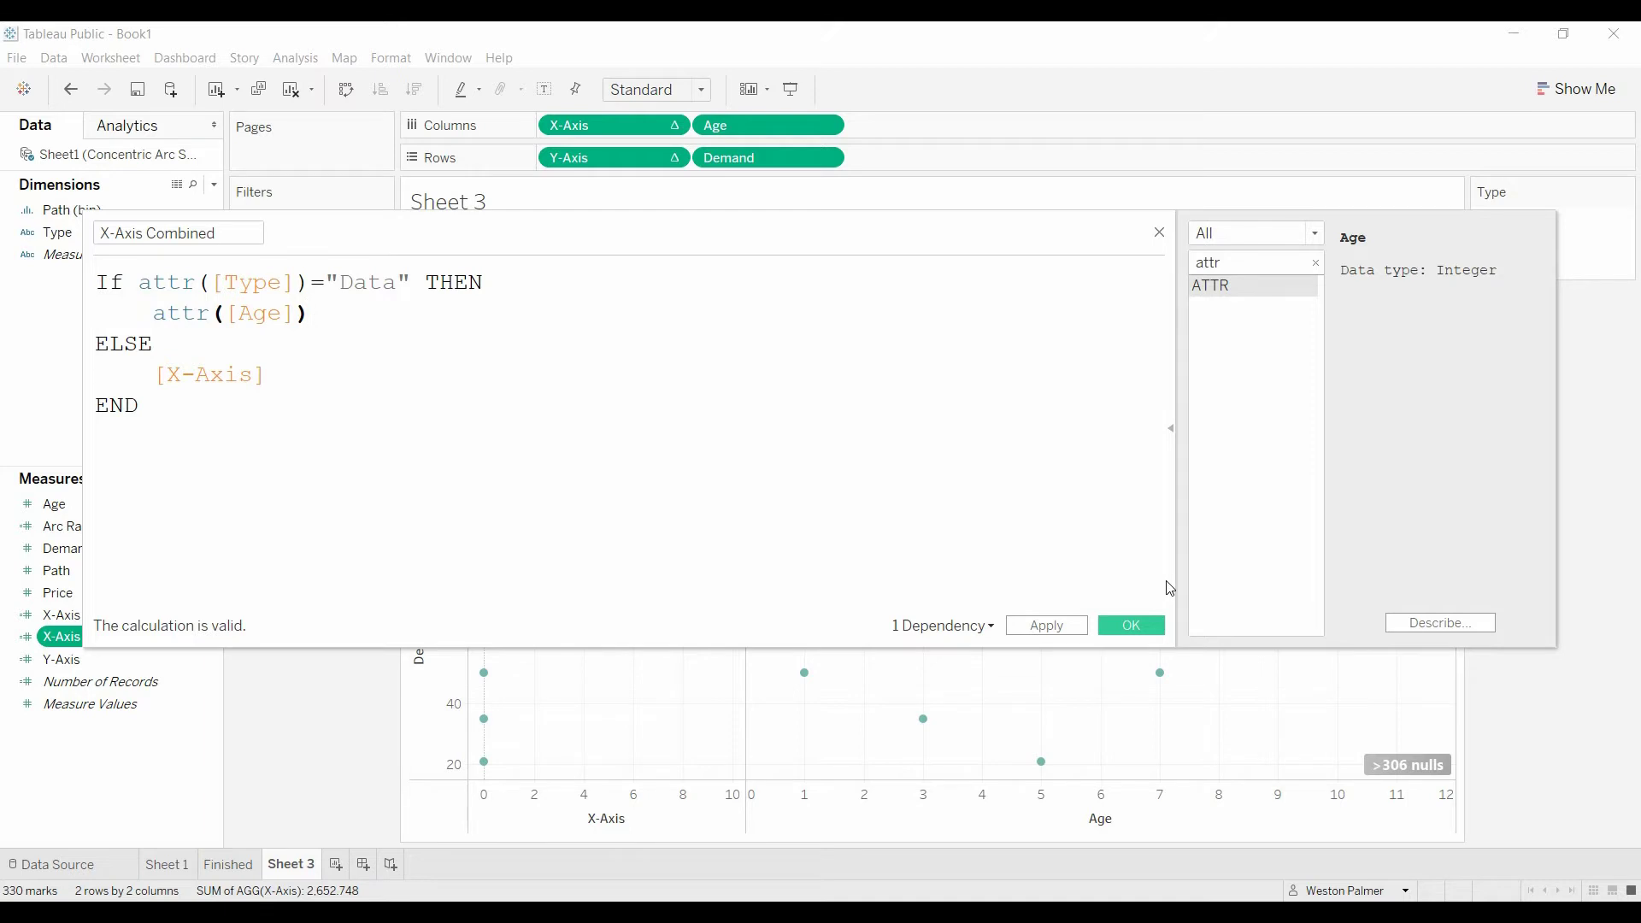
left_click(1152, 625)
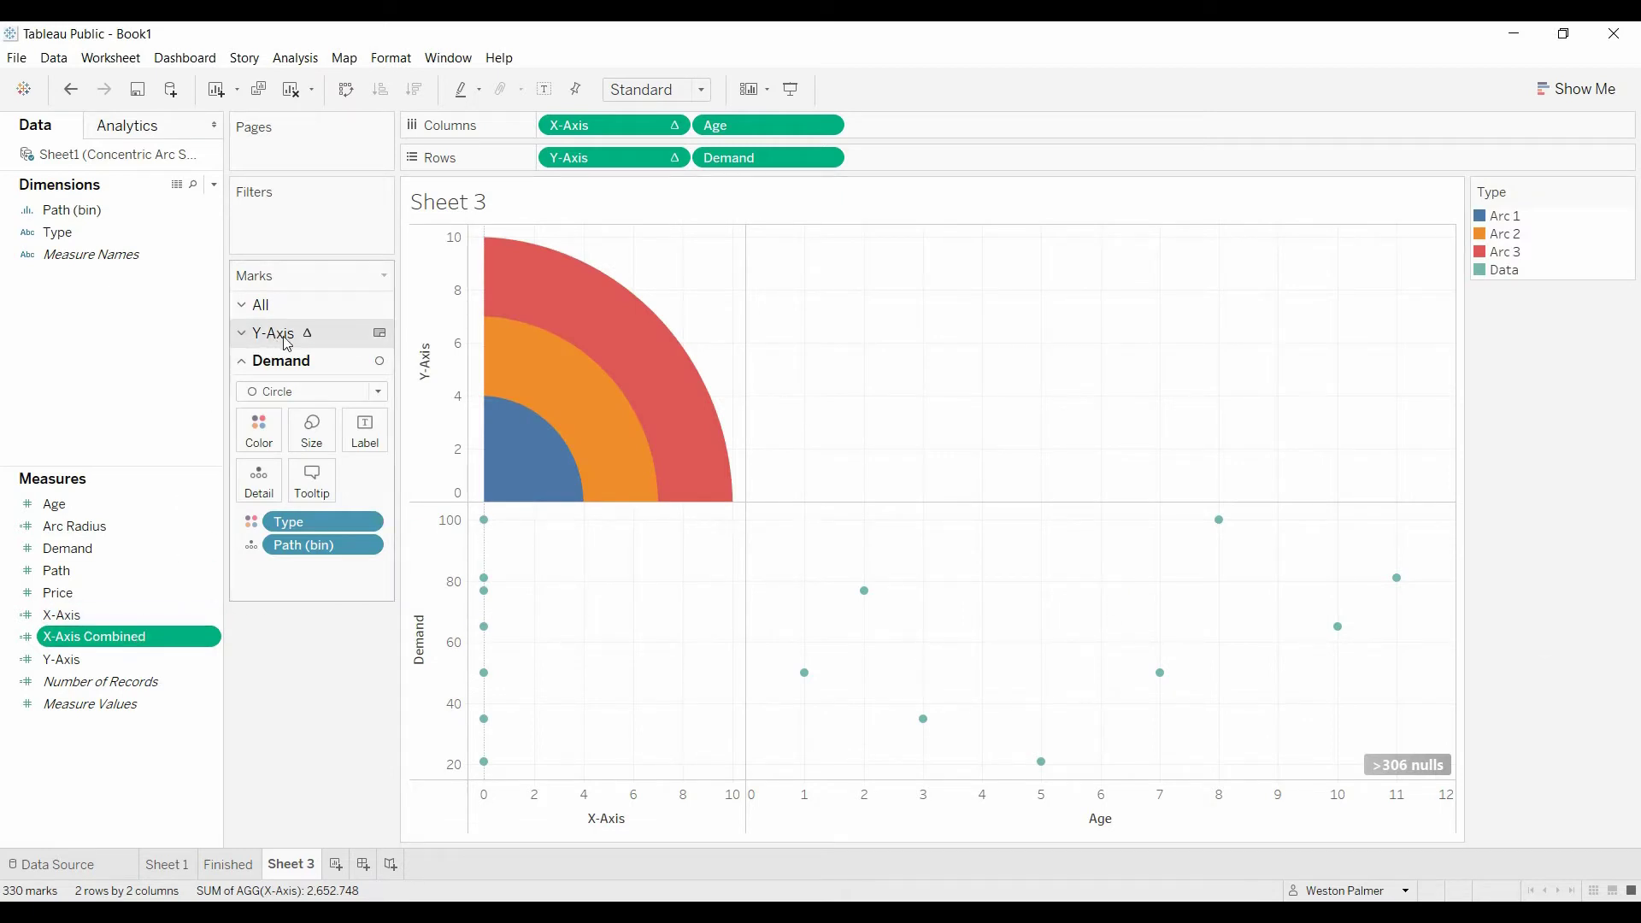
Remove Demand from Rows and Age from Columns, leaving only X-Axis and Y-Axis.
left_click_drag(736, 160, 299, 685)
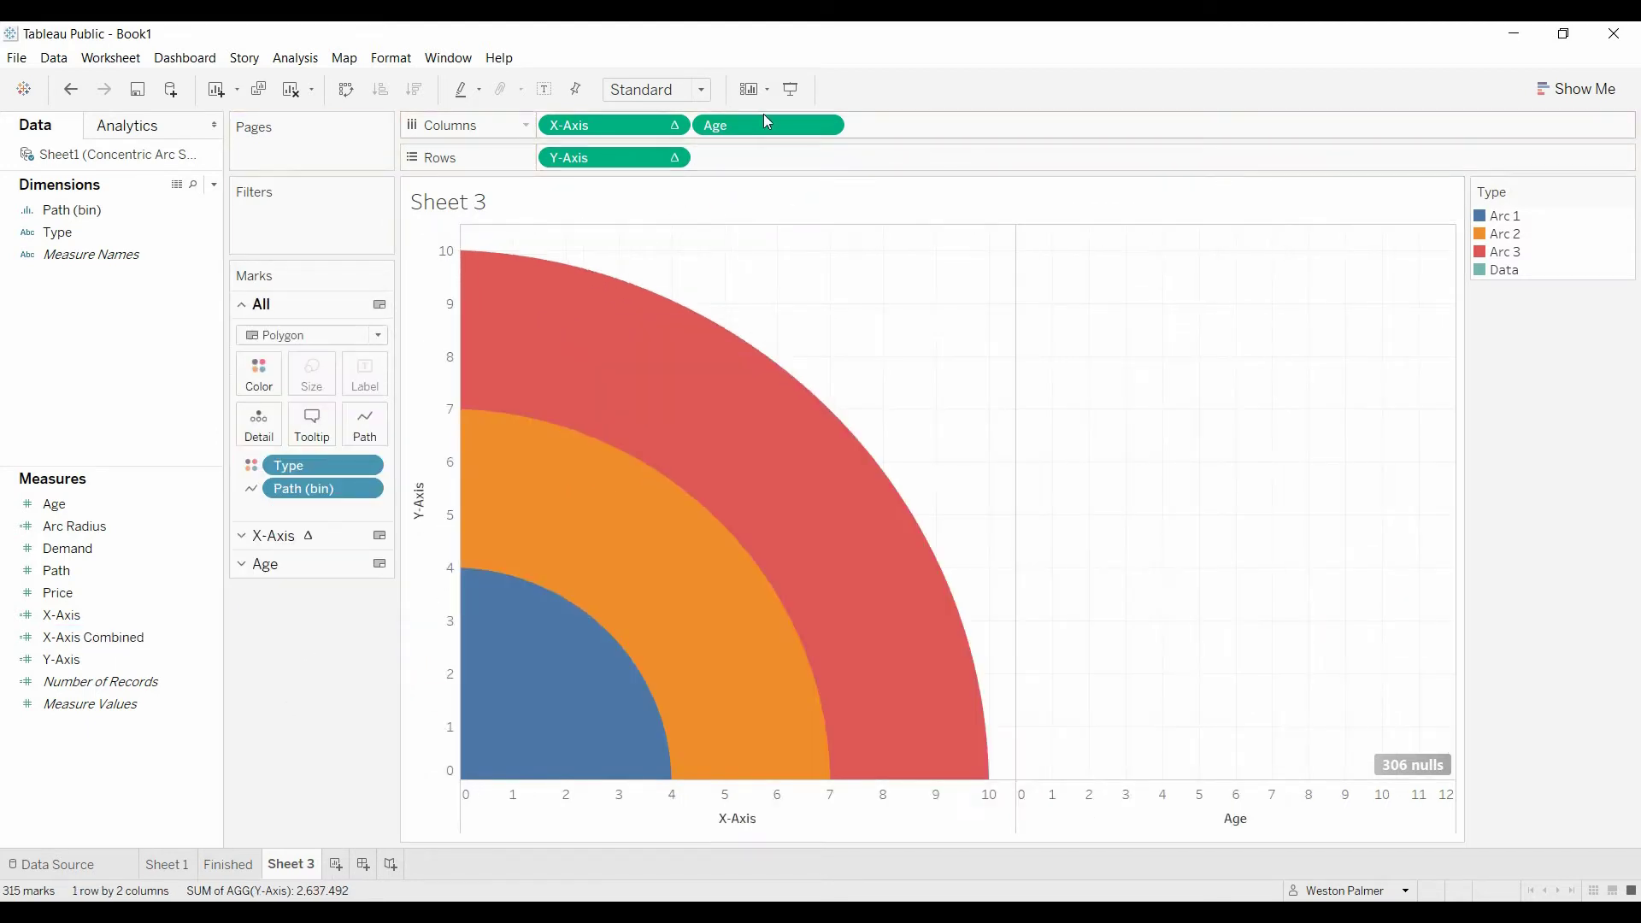
left_click_drag(763, 116, 294, 703)
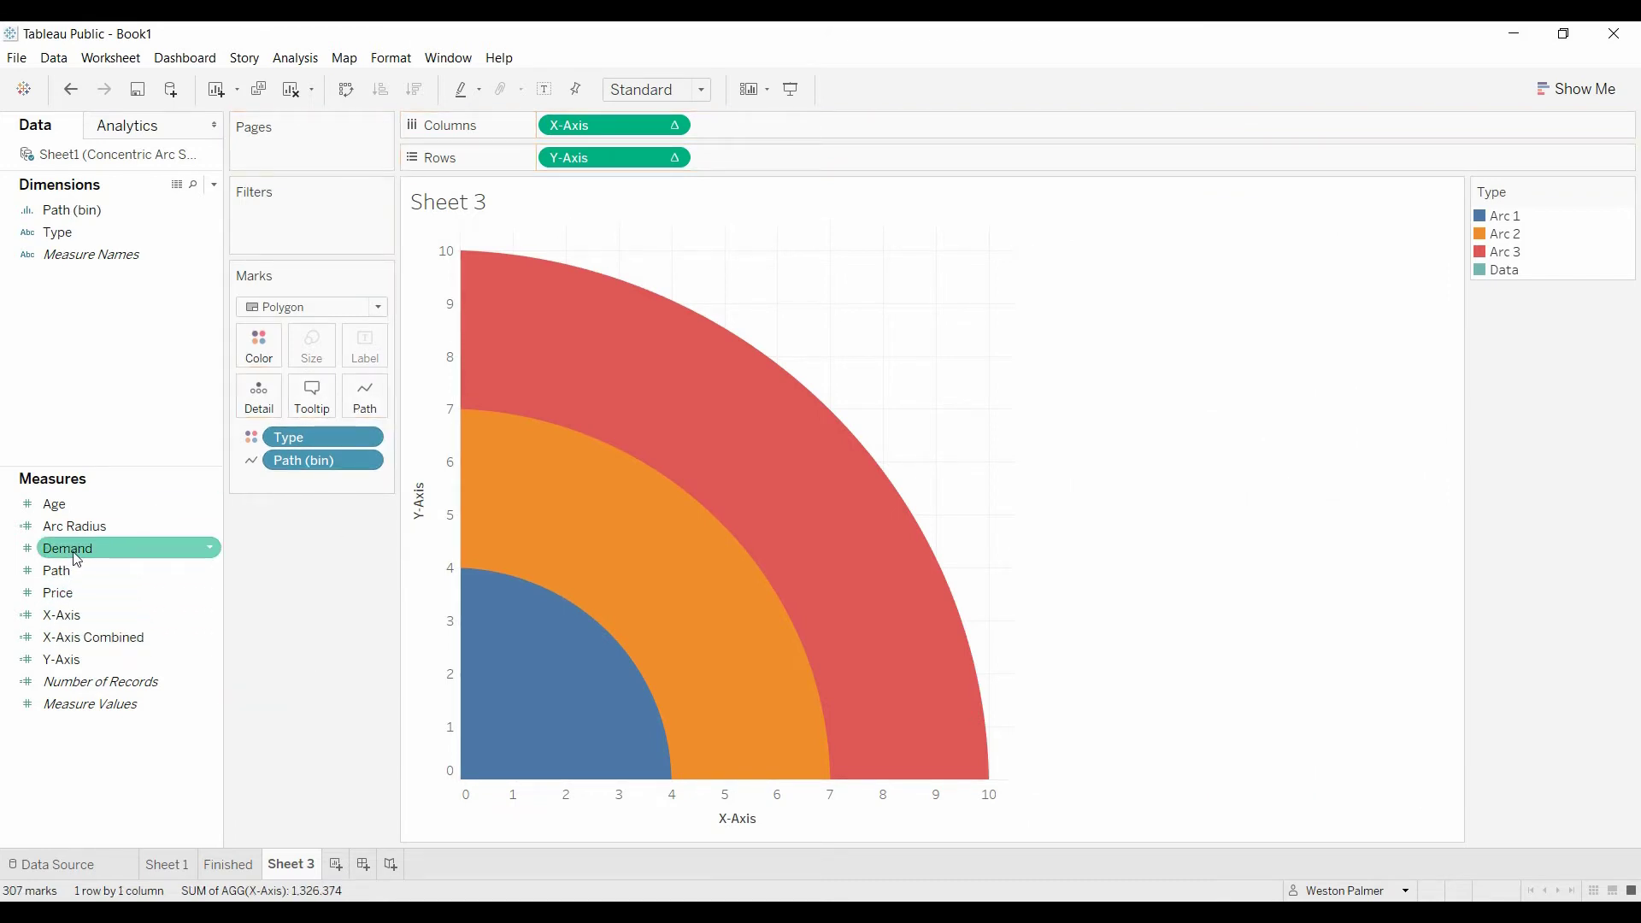
left_click_drag(77, 560, 114, 573)
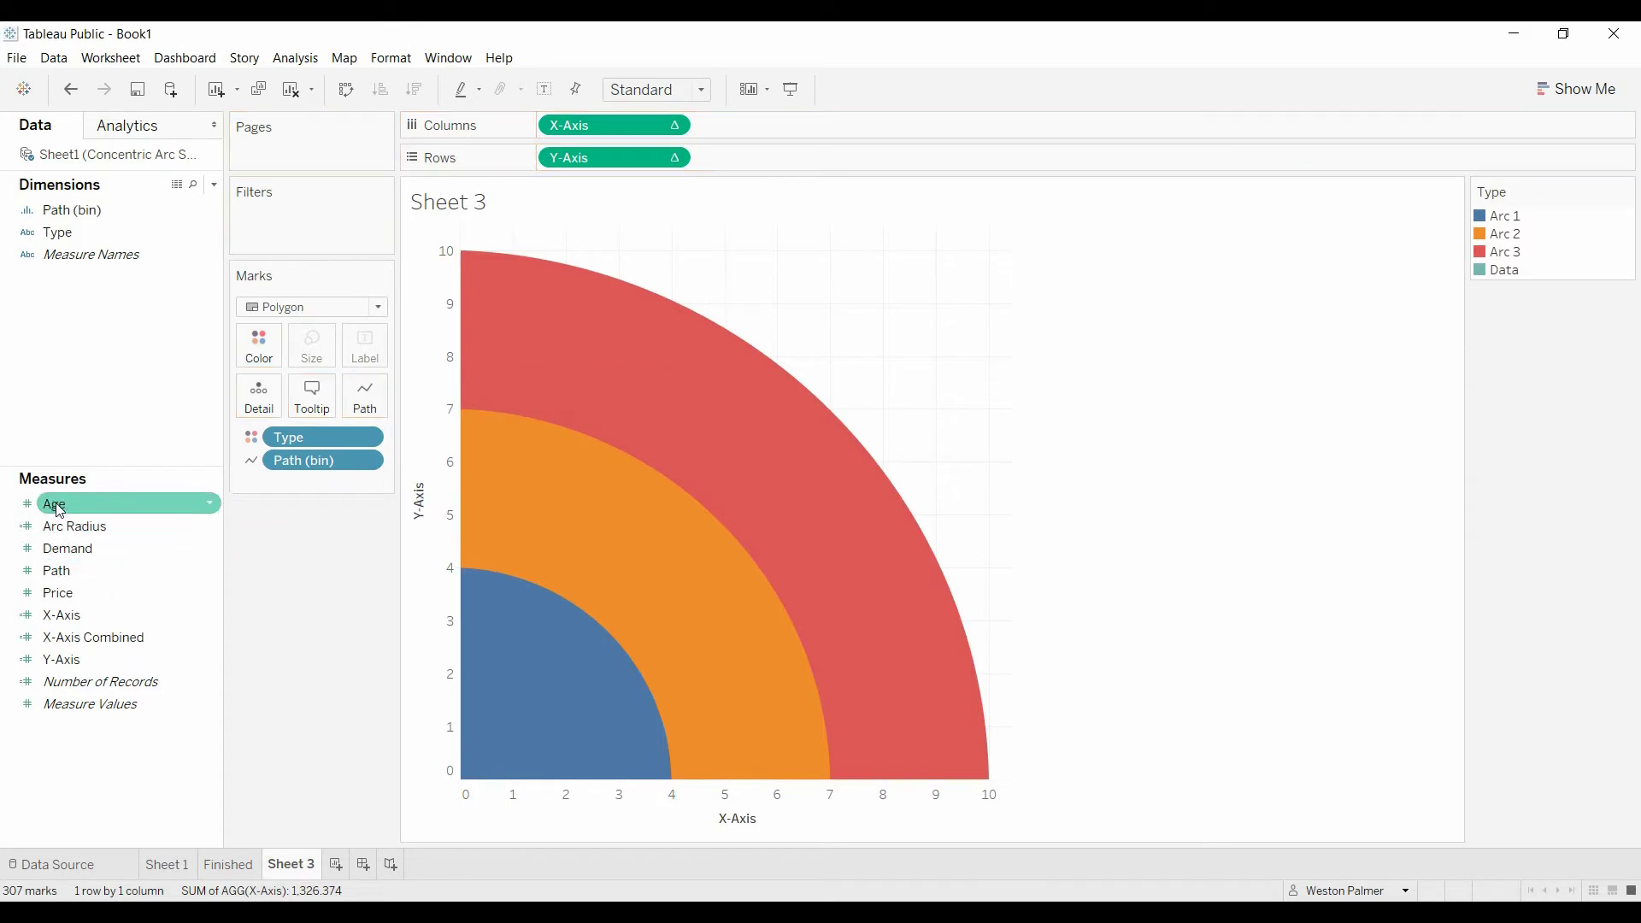
Add Age to Columns and Demand to Rows, and convert both from sums to dimensions.
left_click_drag(60, 510, 747, 122)
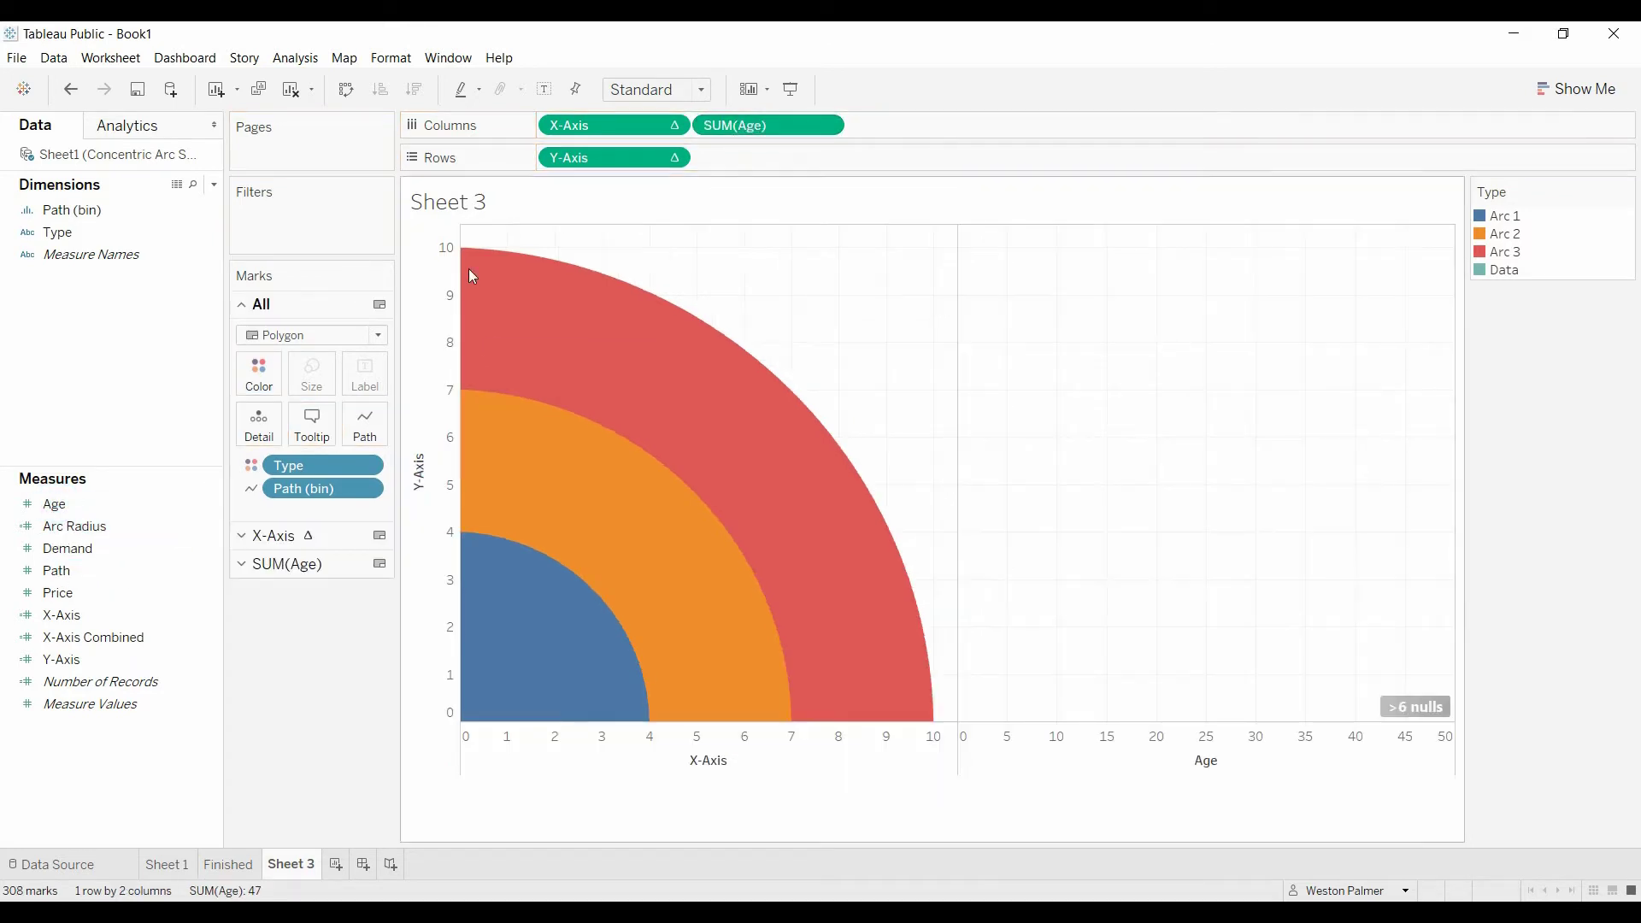
left_click_drag(107, 549, 795, 167)
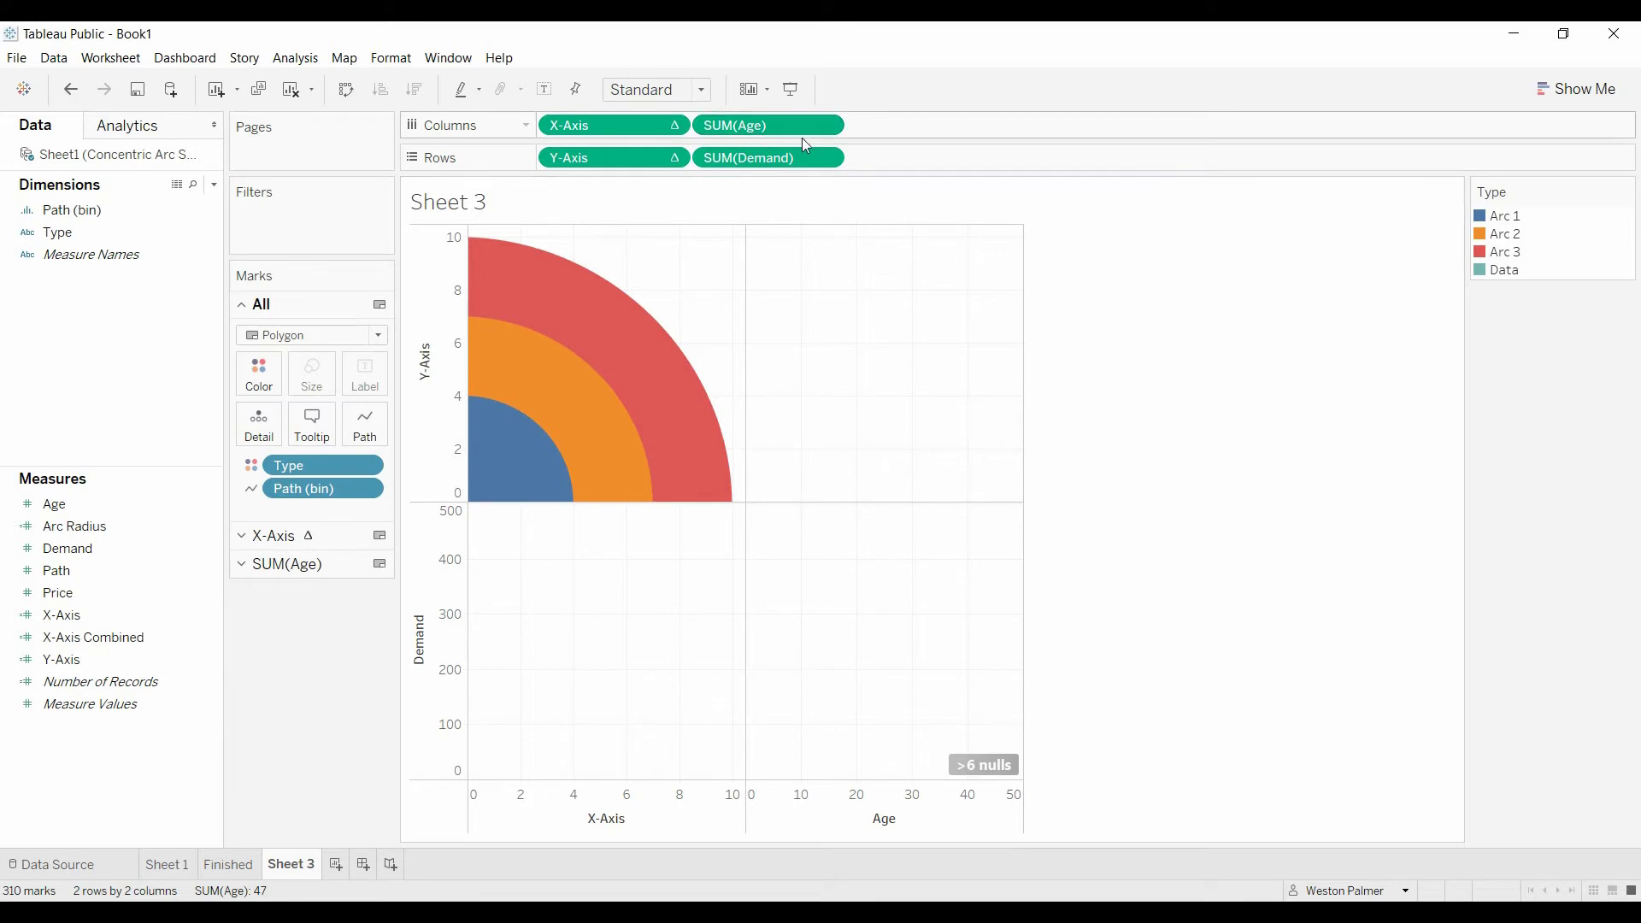
left_click(827, 130)
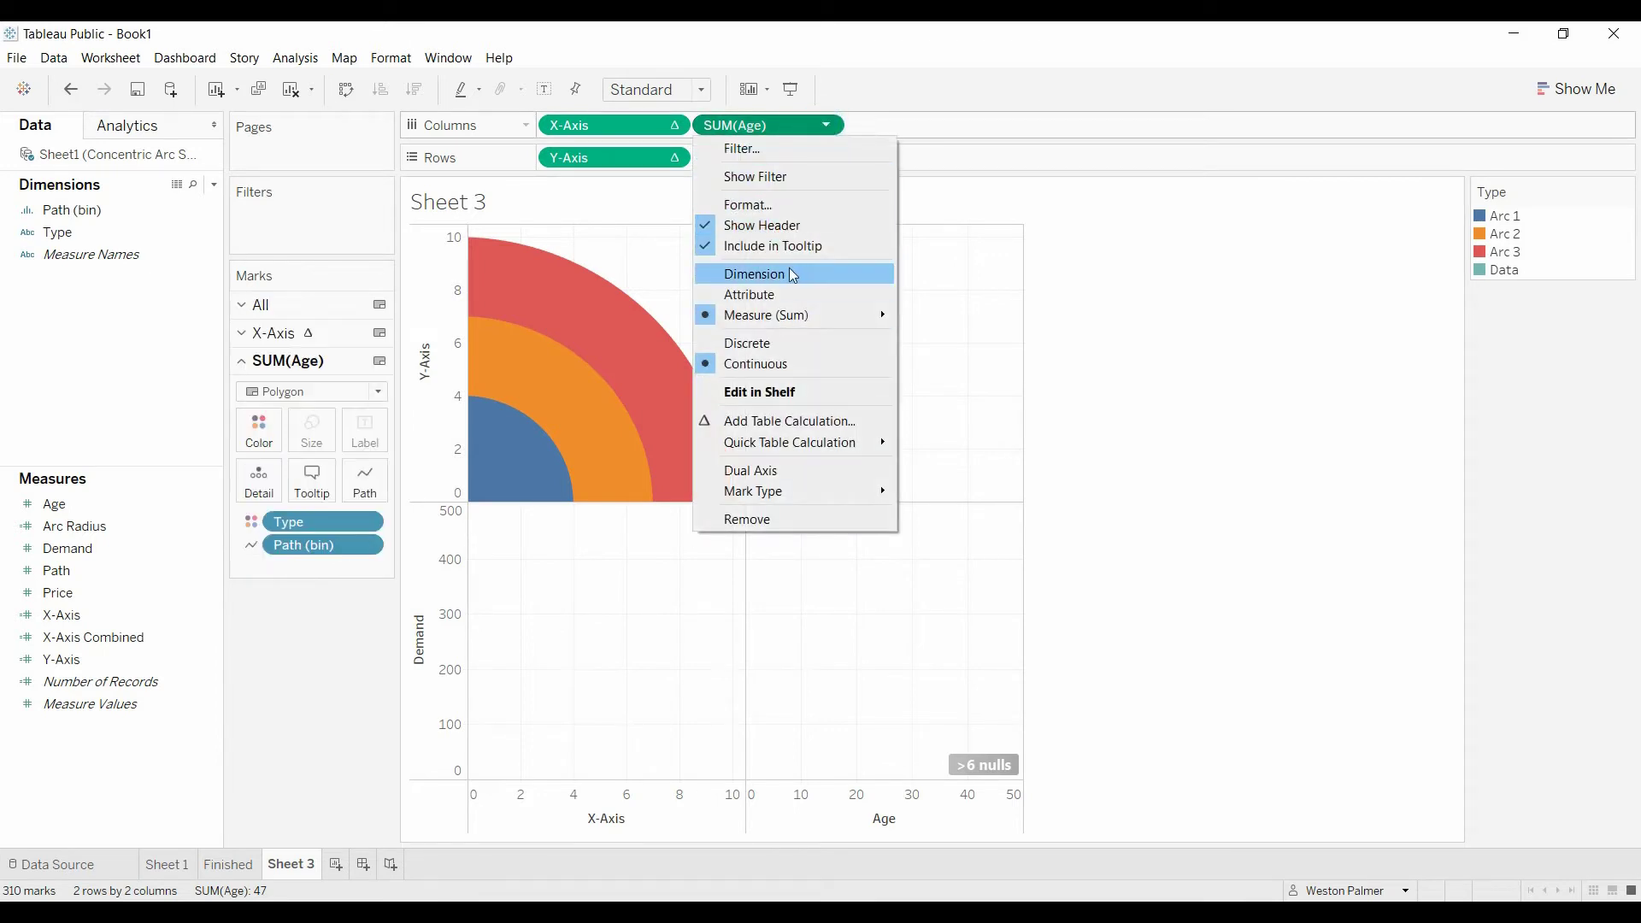
left_click(788, 270)
left_click(827, 161)
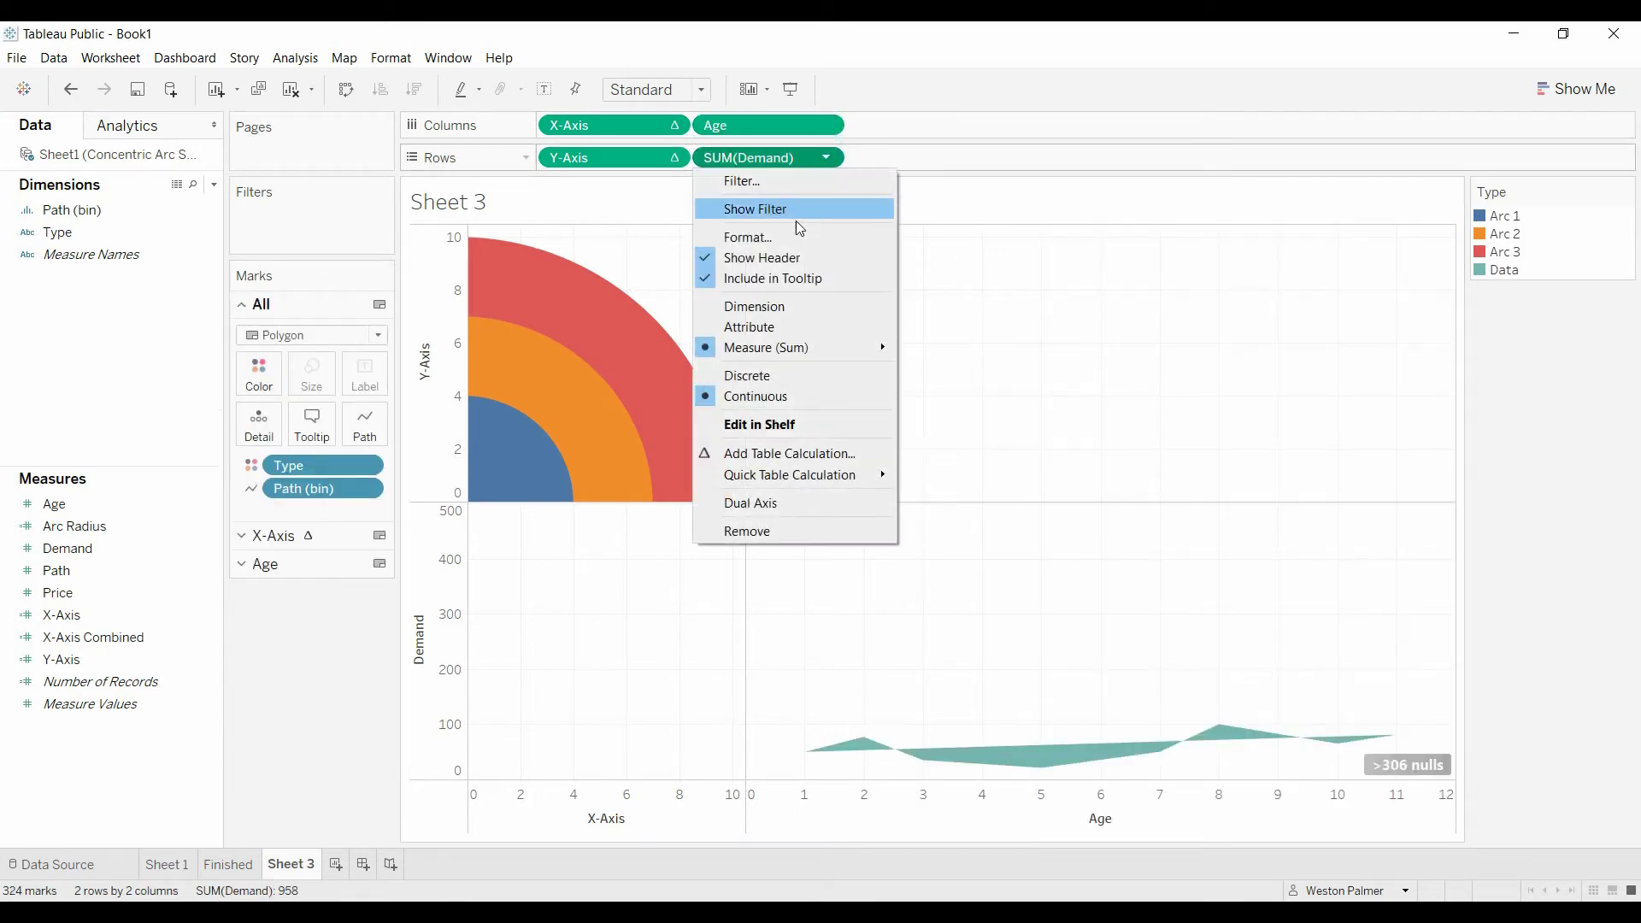
left_click(767, 306)
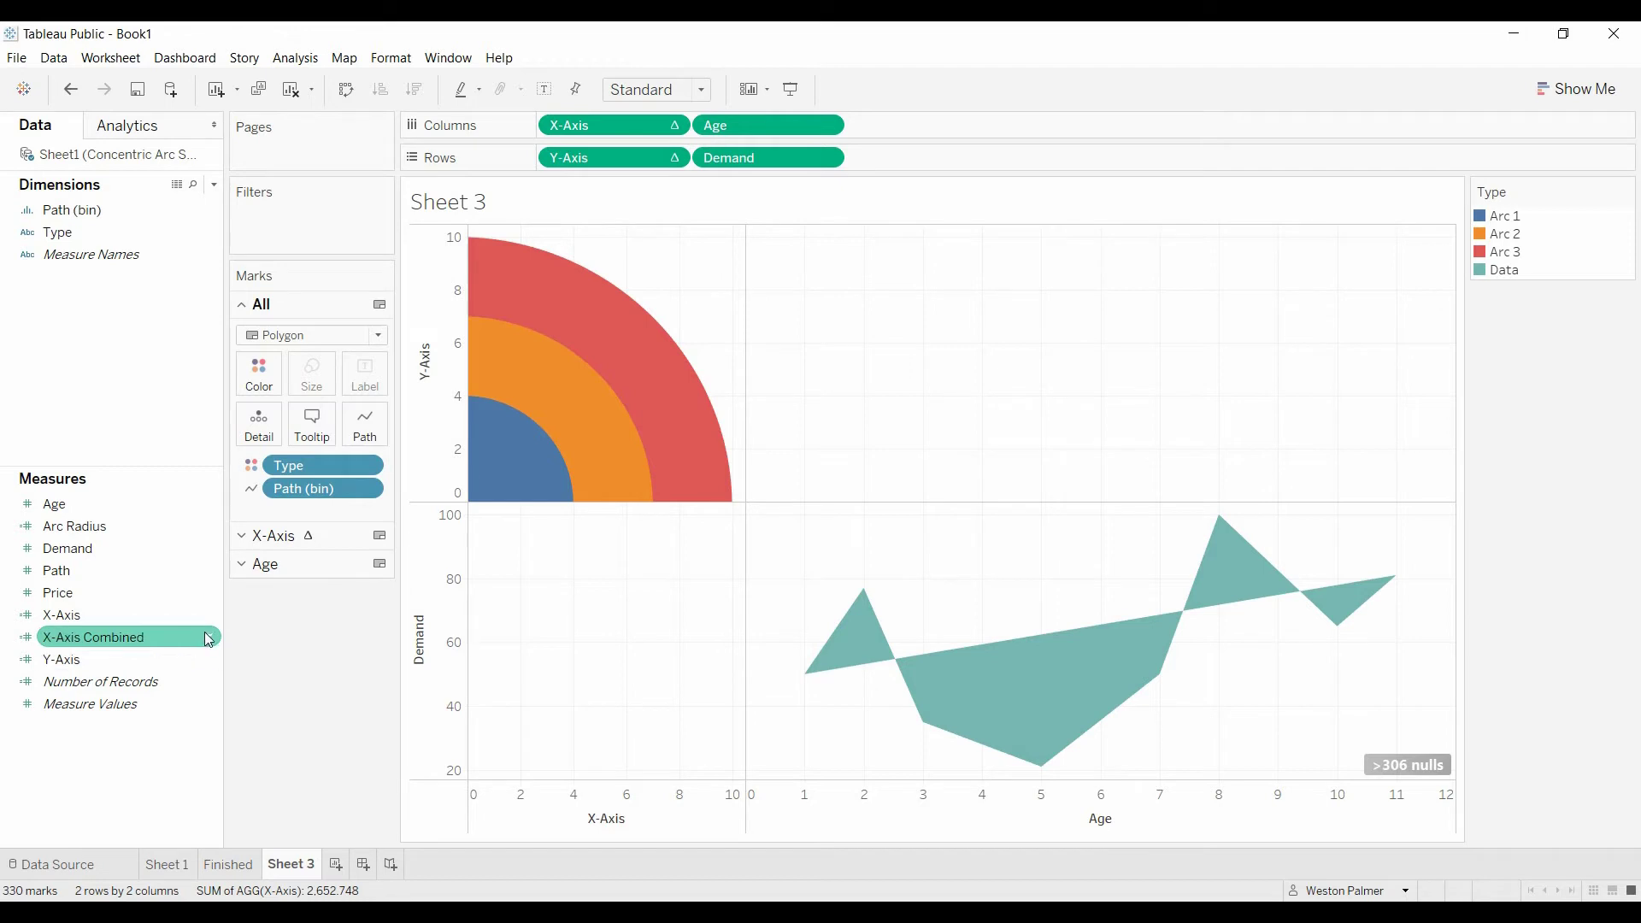
Change the mark type of the Age chart from Polygon to Circle.
left_click(264, 563)
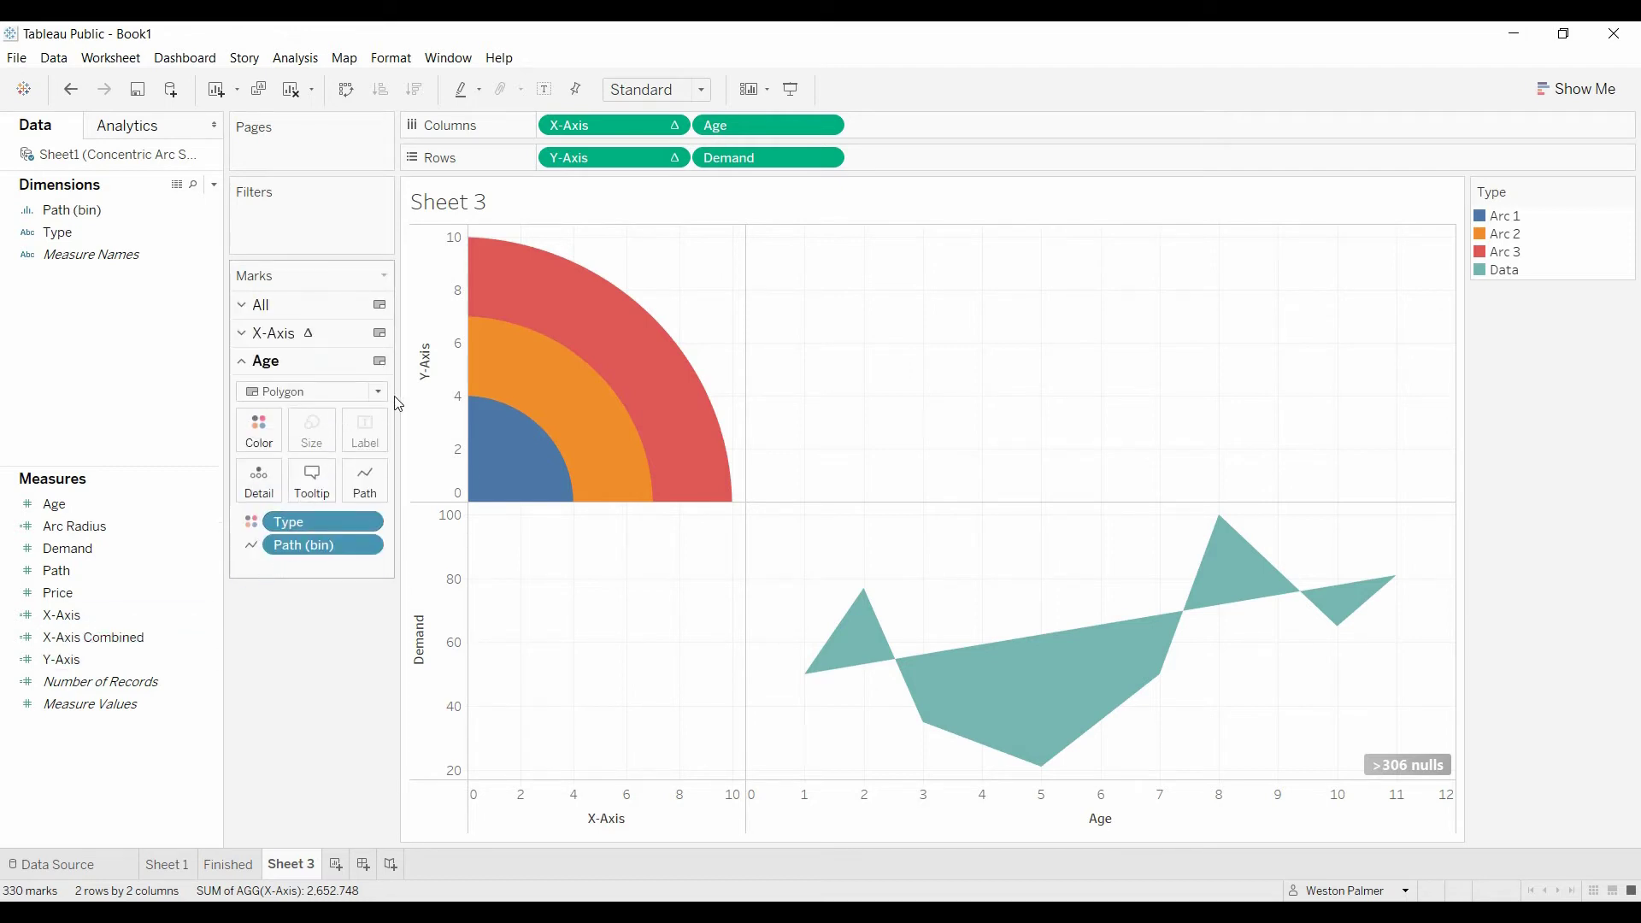
left_click(377, 391)
left_click(325, 520)
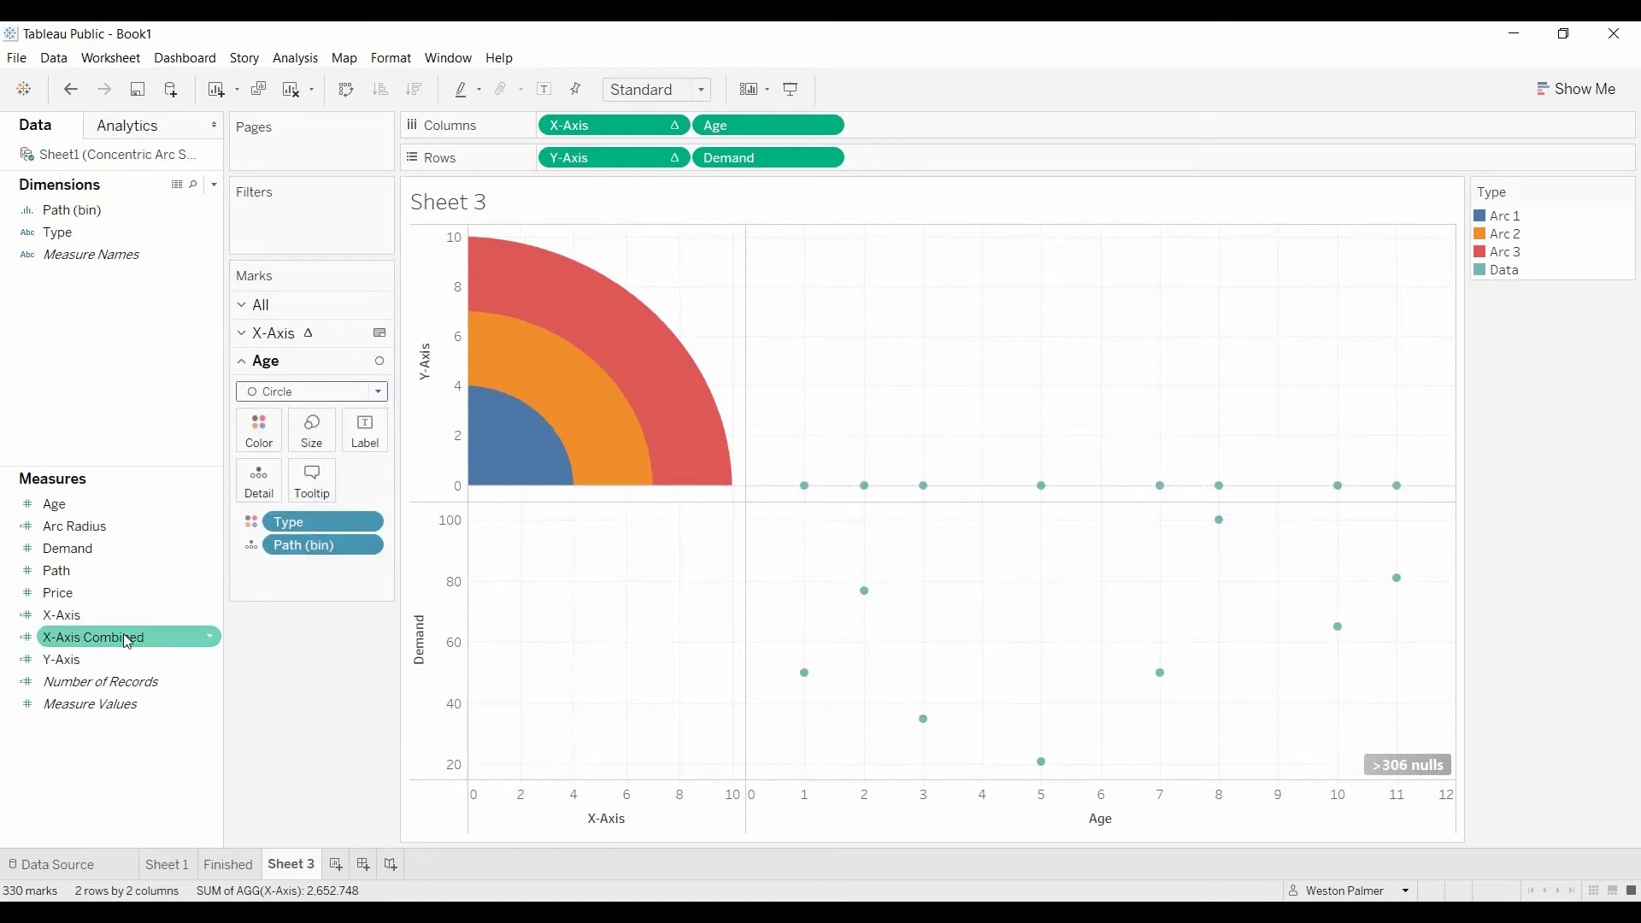
Add X-Axis Combined to Columns after Age and place Path (bin) on its marks card.
mouse_move(128, 639)
left_mouse_down()
mouse_move(588, 314)
mouse_move(821, 188)
mouse_move(972, 121)
mouse_move(975, 135)
left_mouse_up()
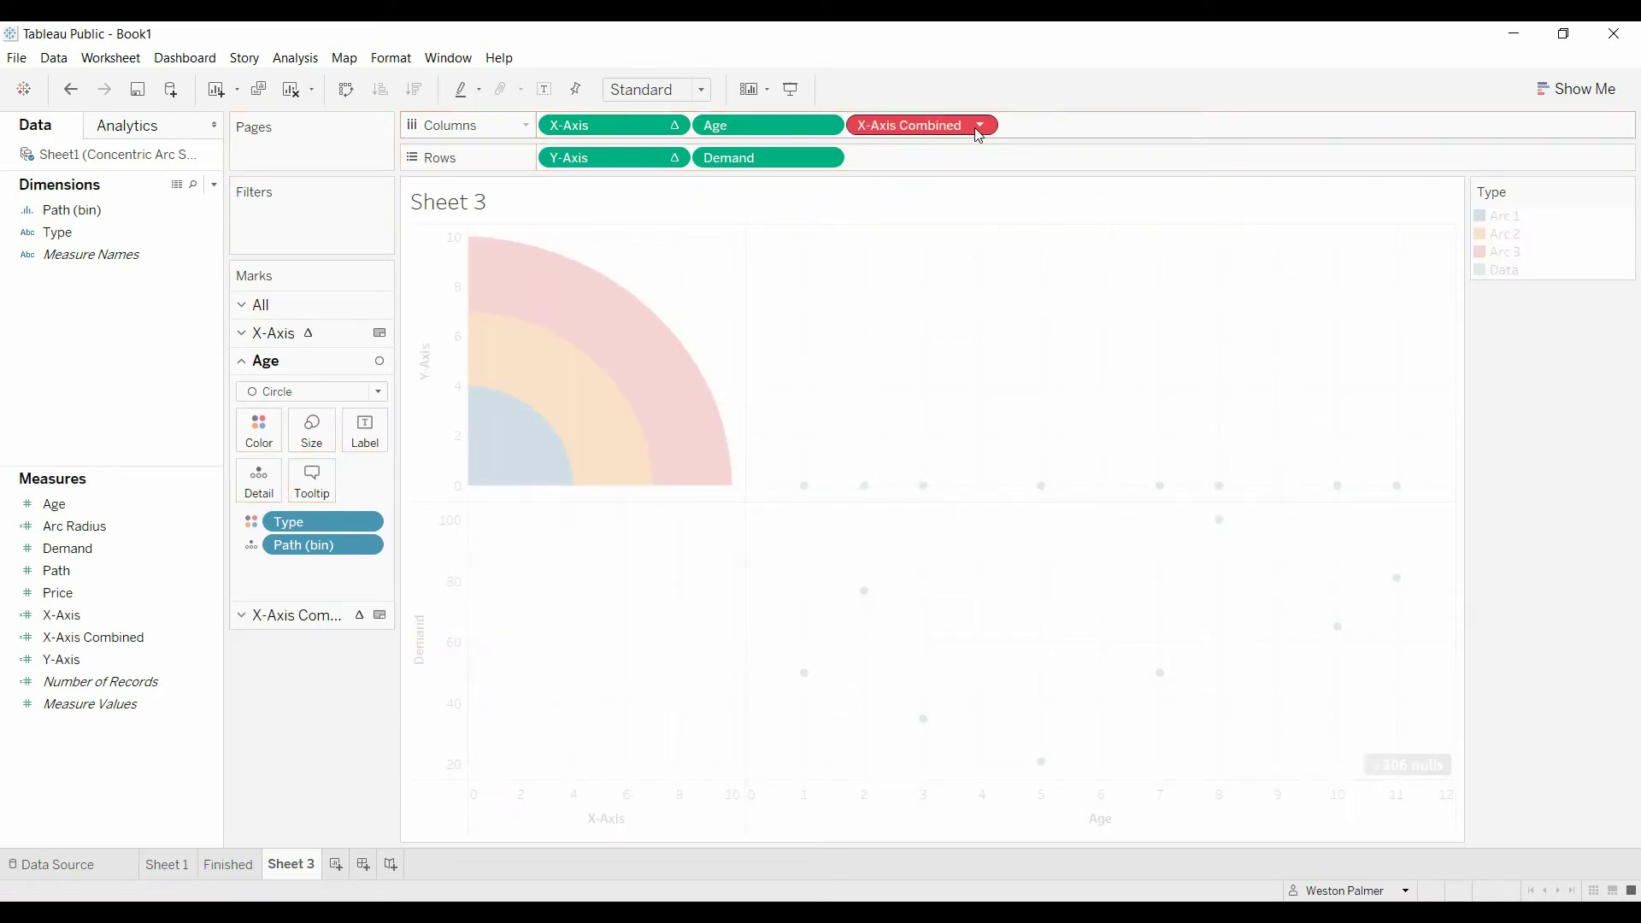
left_click(978, 126)
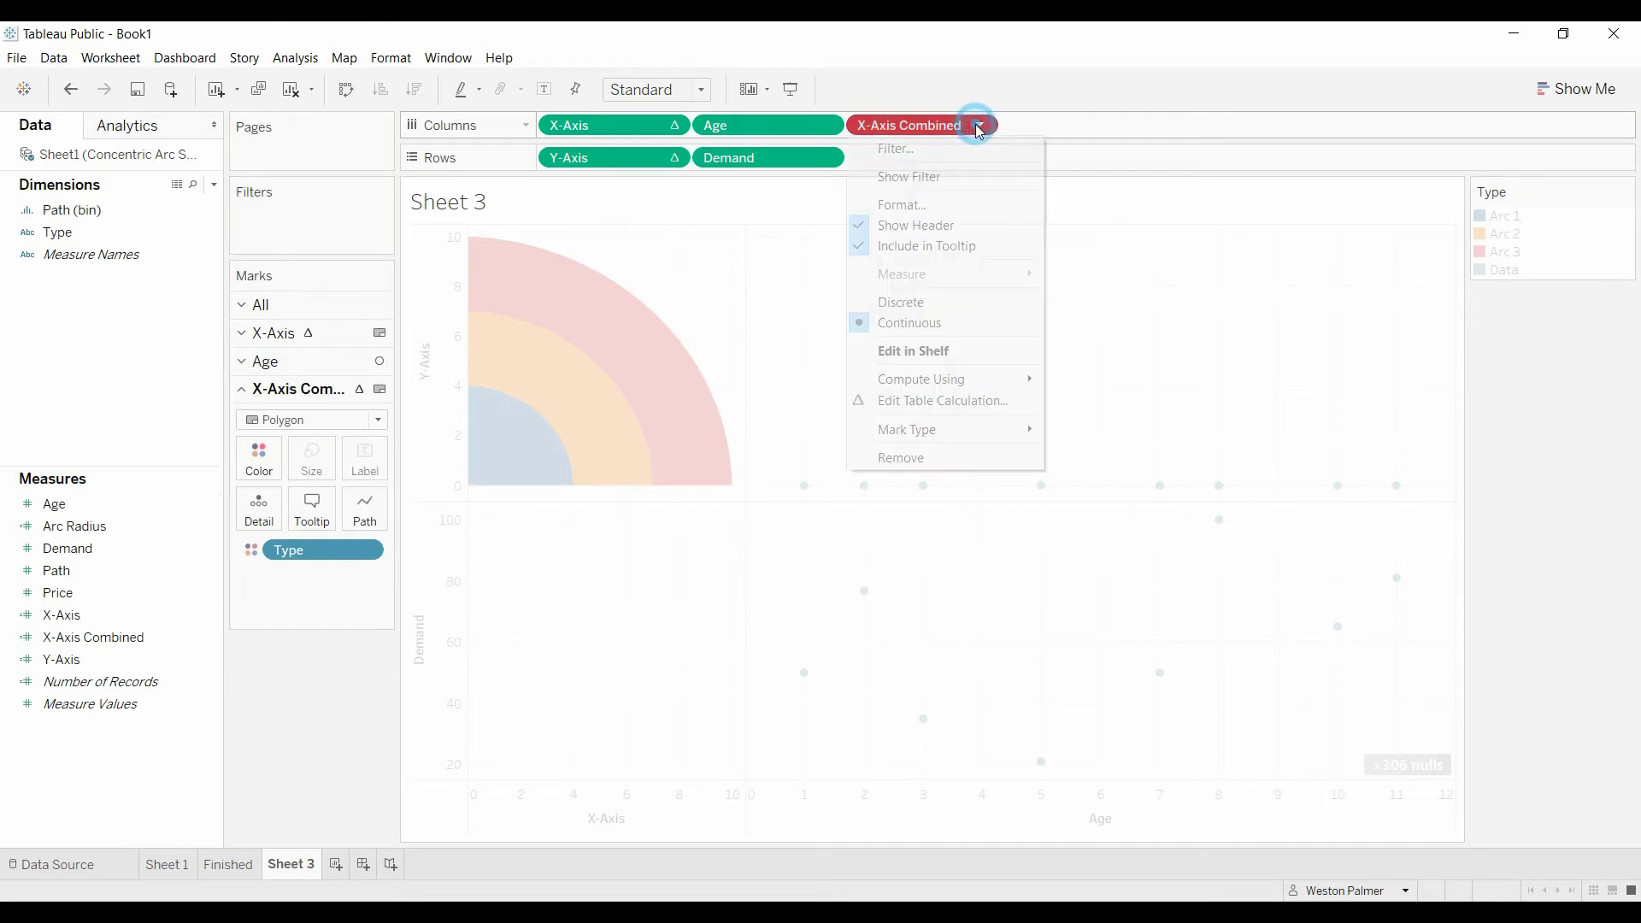
left_click(329, 692)
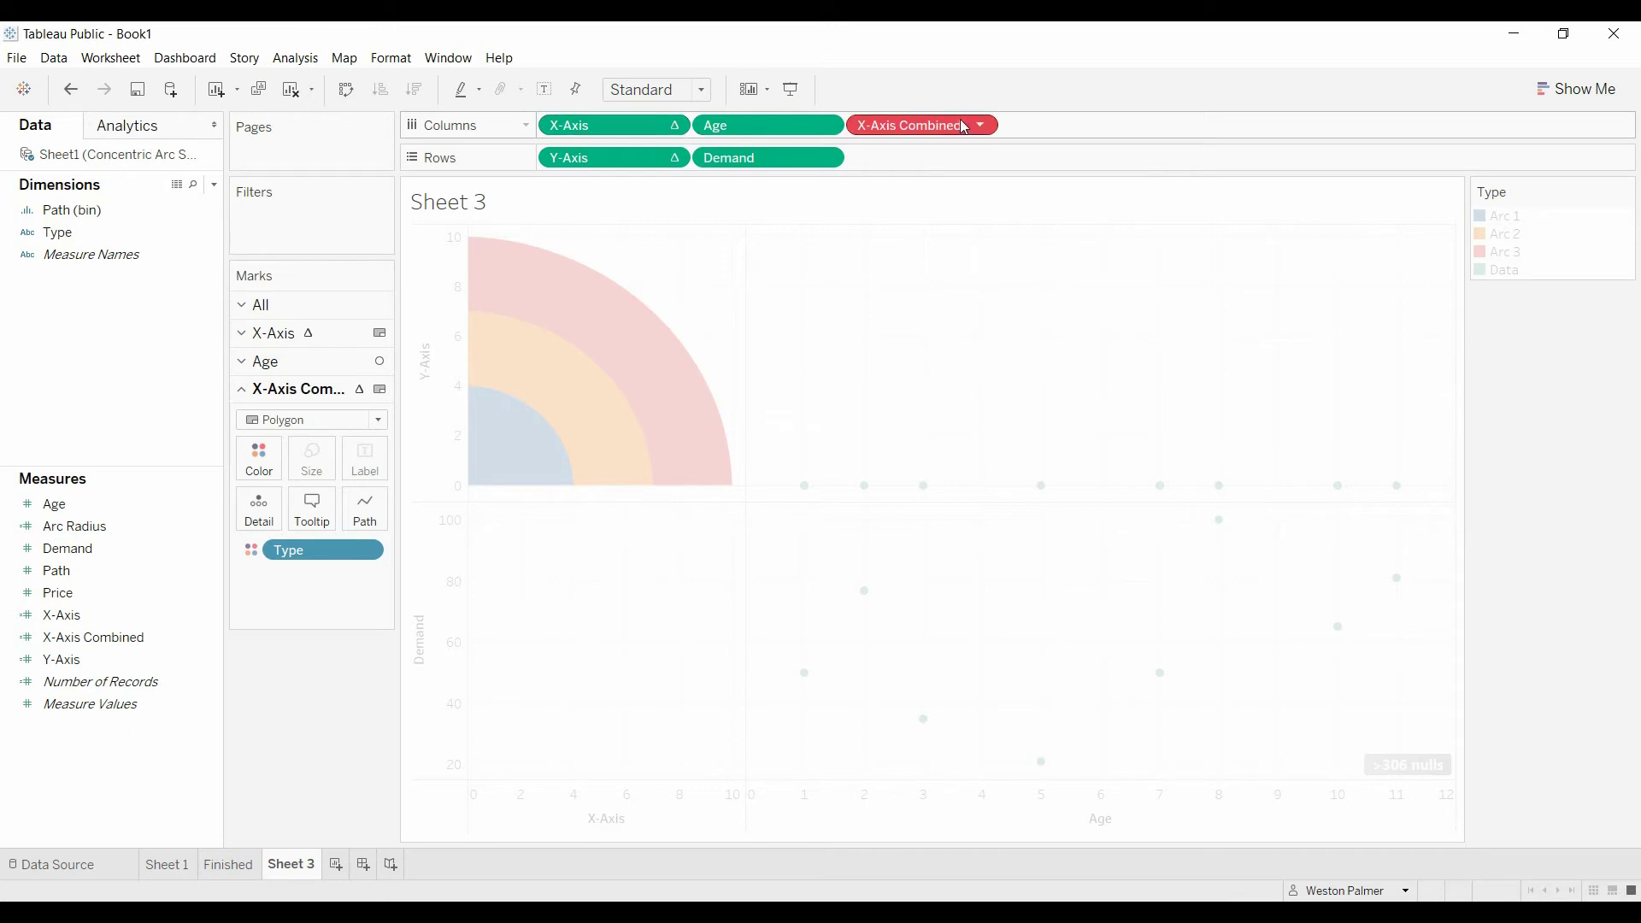
left_click(981, 126)
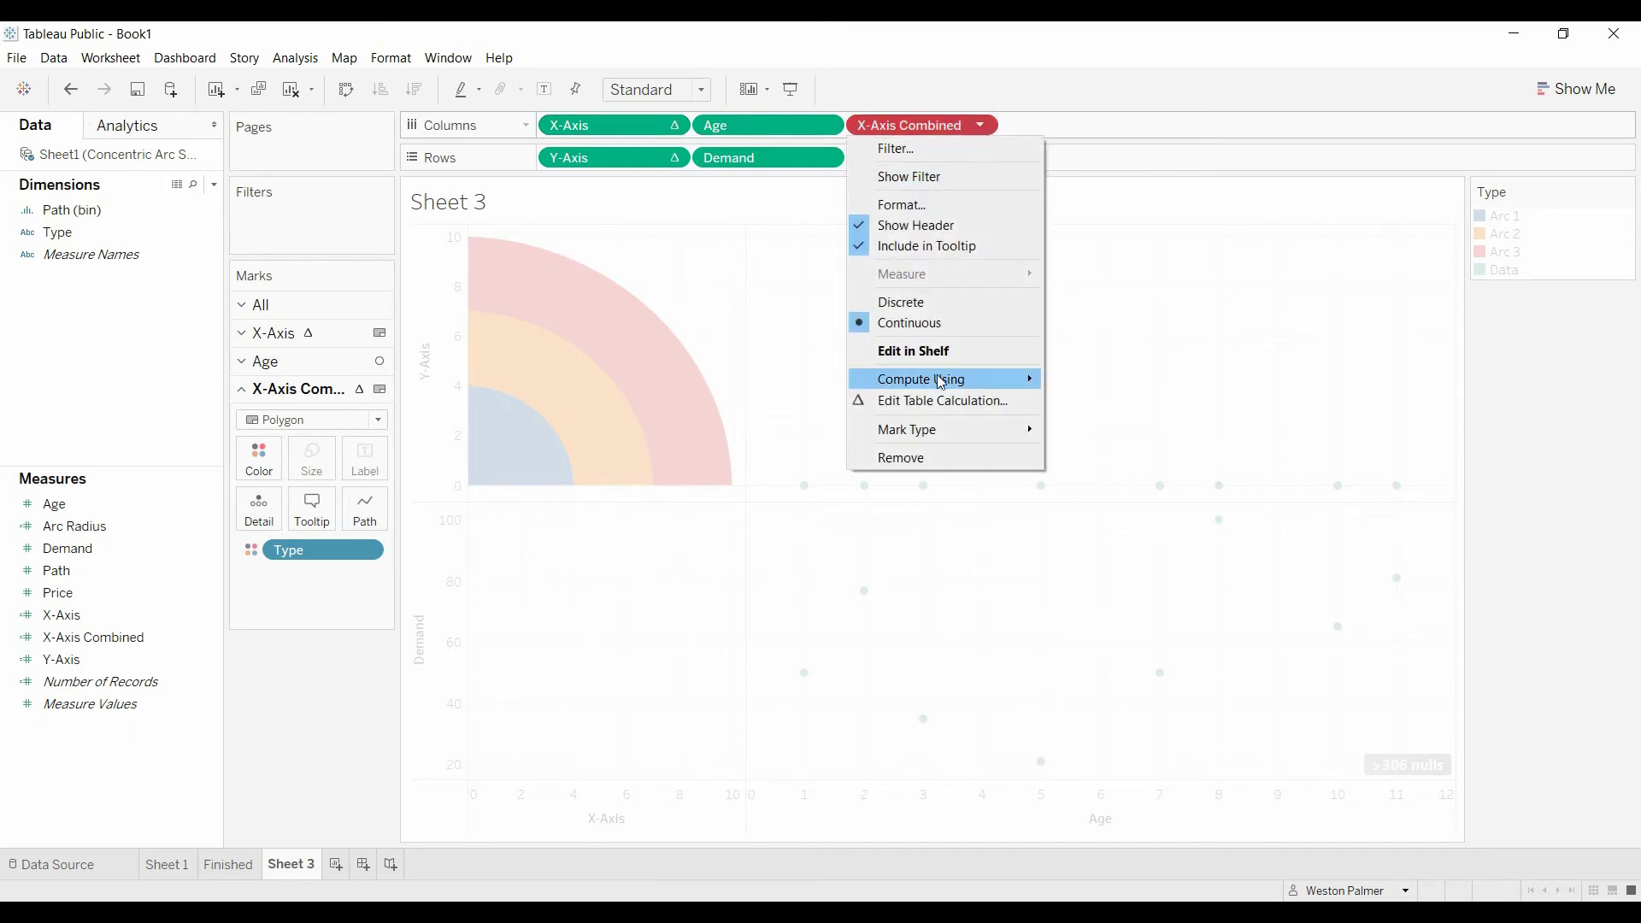
mouse_move(939, 376)
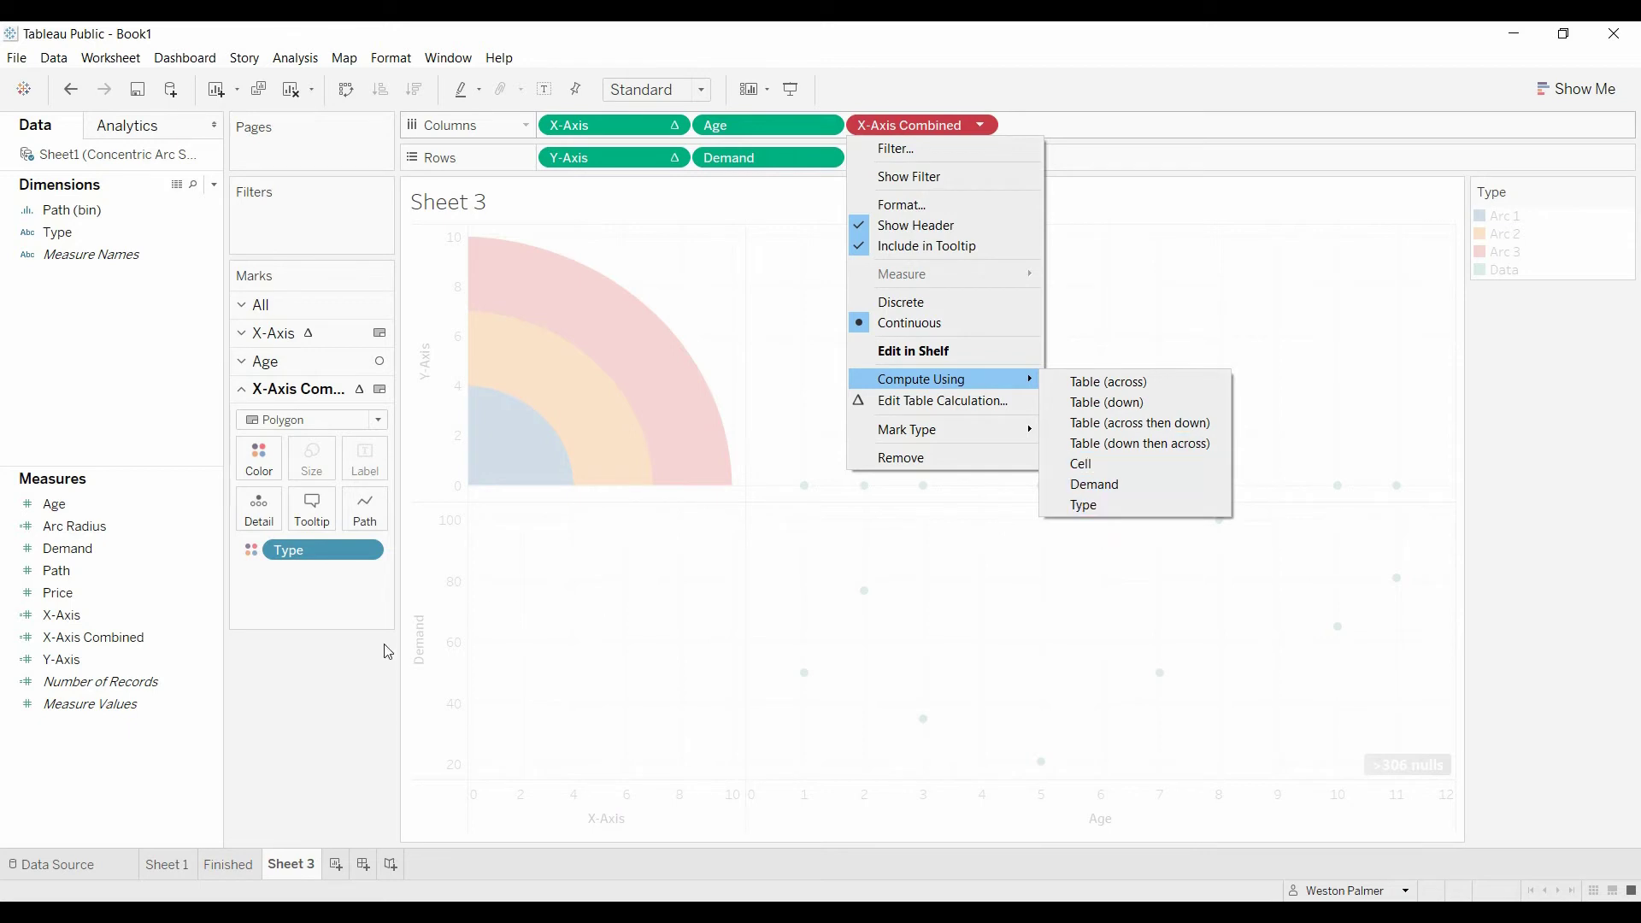
left_click(298, 703)
left_click_drag(71, 211, 360, 510)
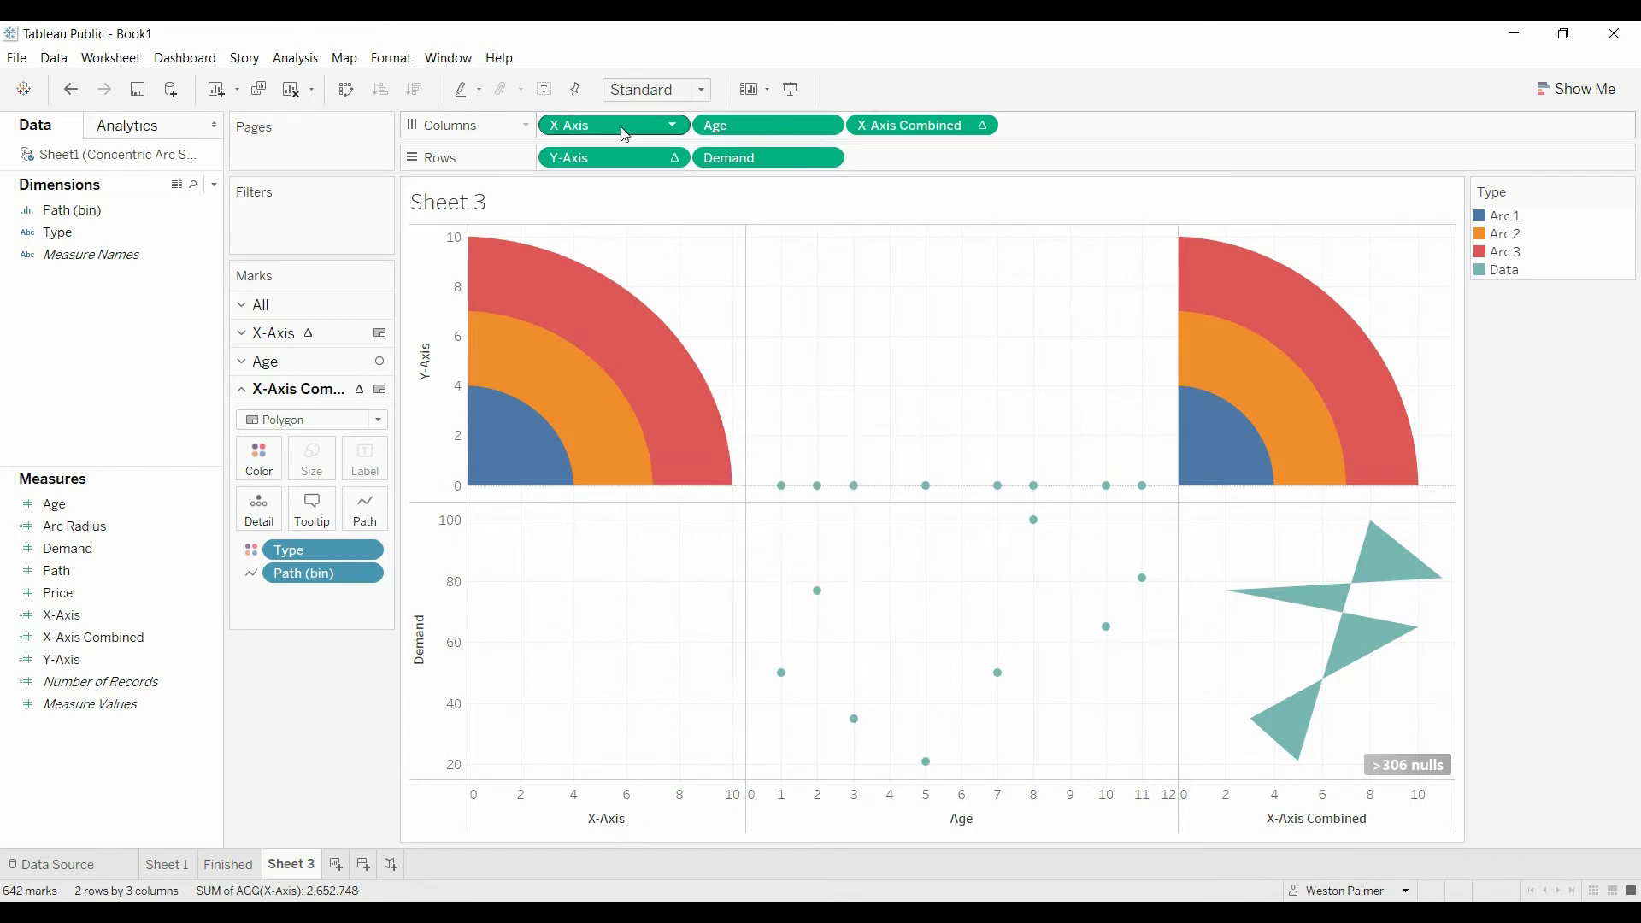
Check which field X-Axis Combined is computed using.
left_click(980, 126)
mouse_move(975, 379)
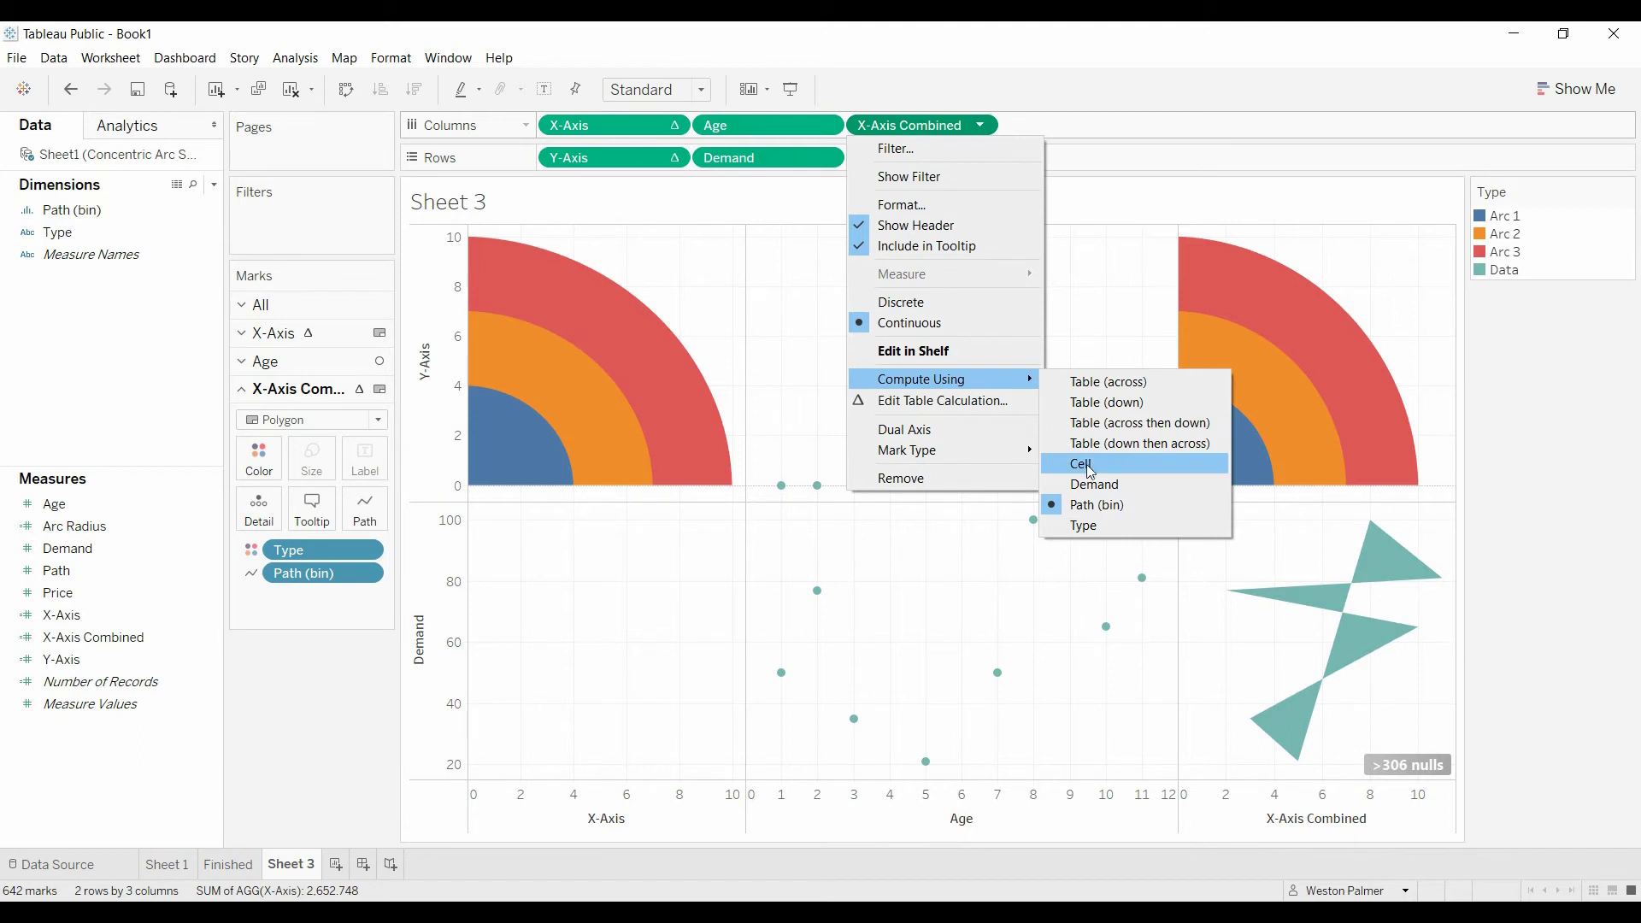
left_click(941, 69)
Remove X-Axis and Age from Columns, leaving only X-Axis Combined.
left_click_drag(643, 120, 296, 752)
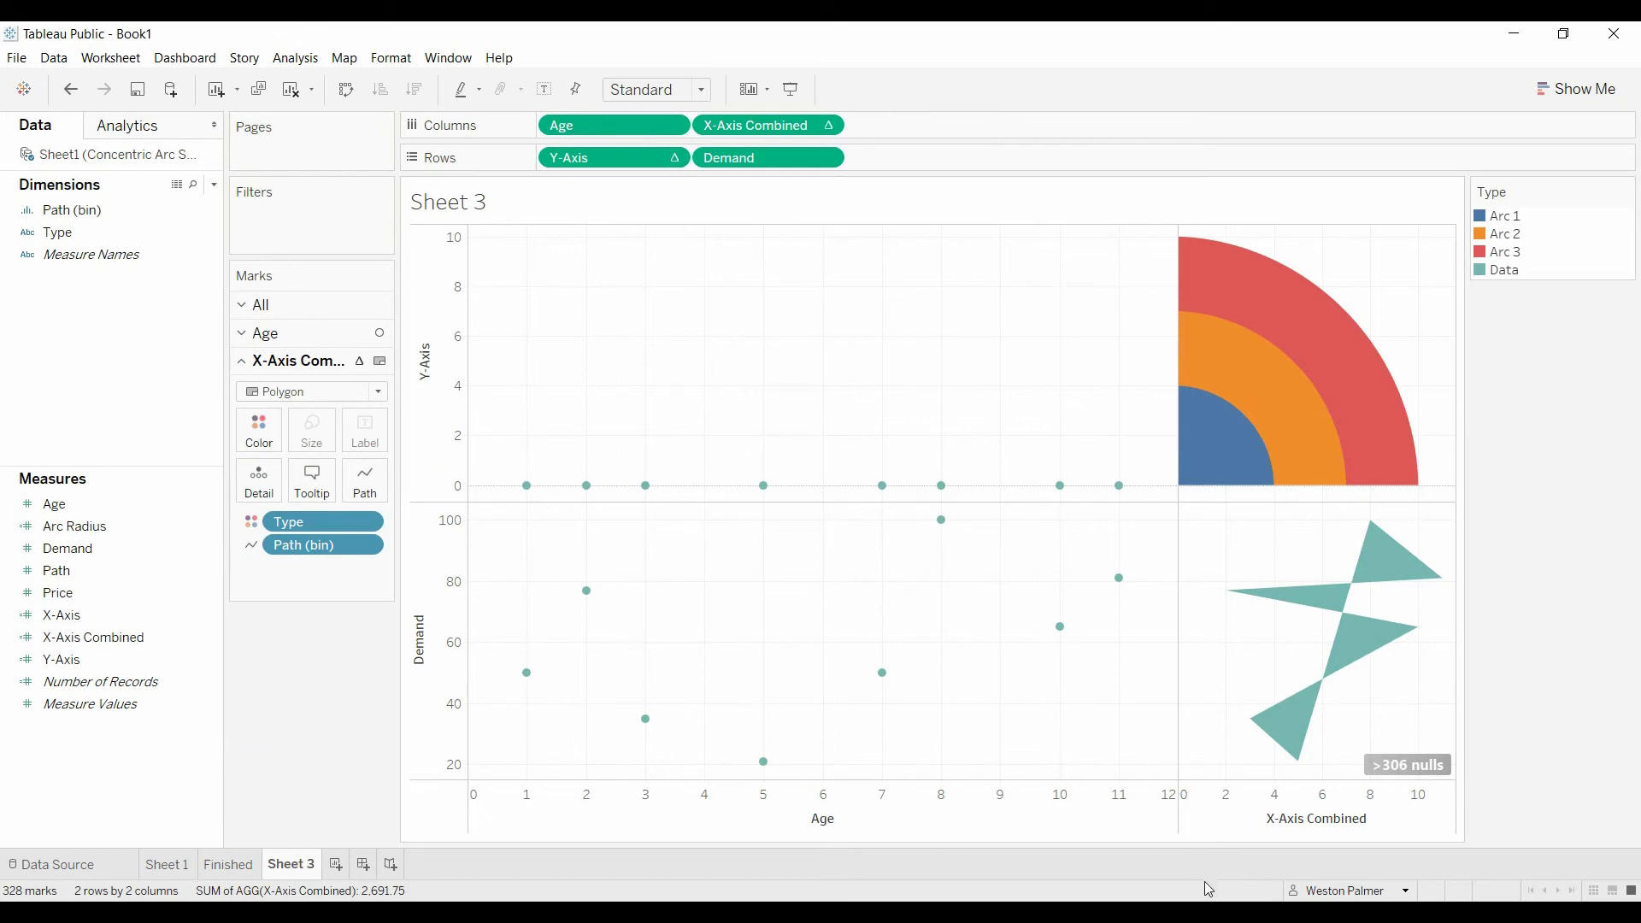
left_click(244, 332)
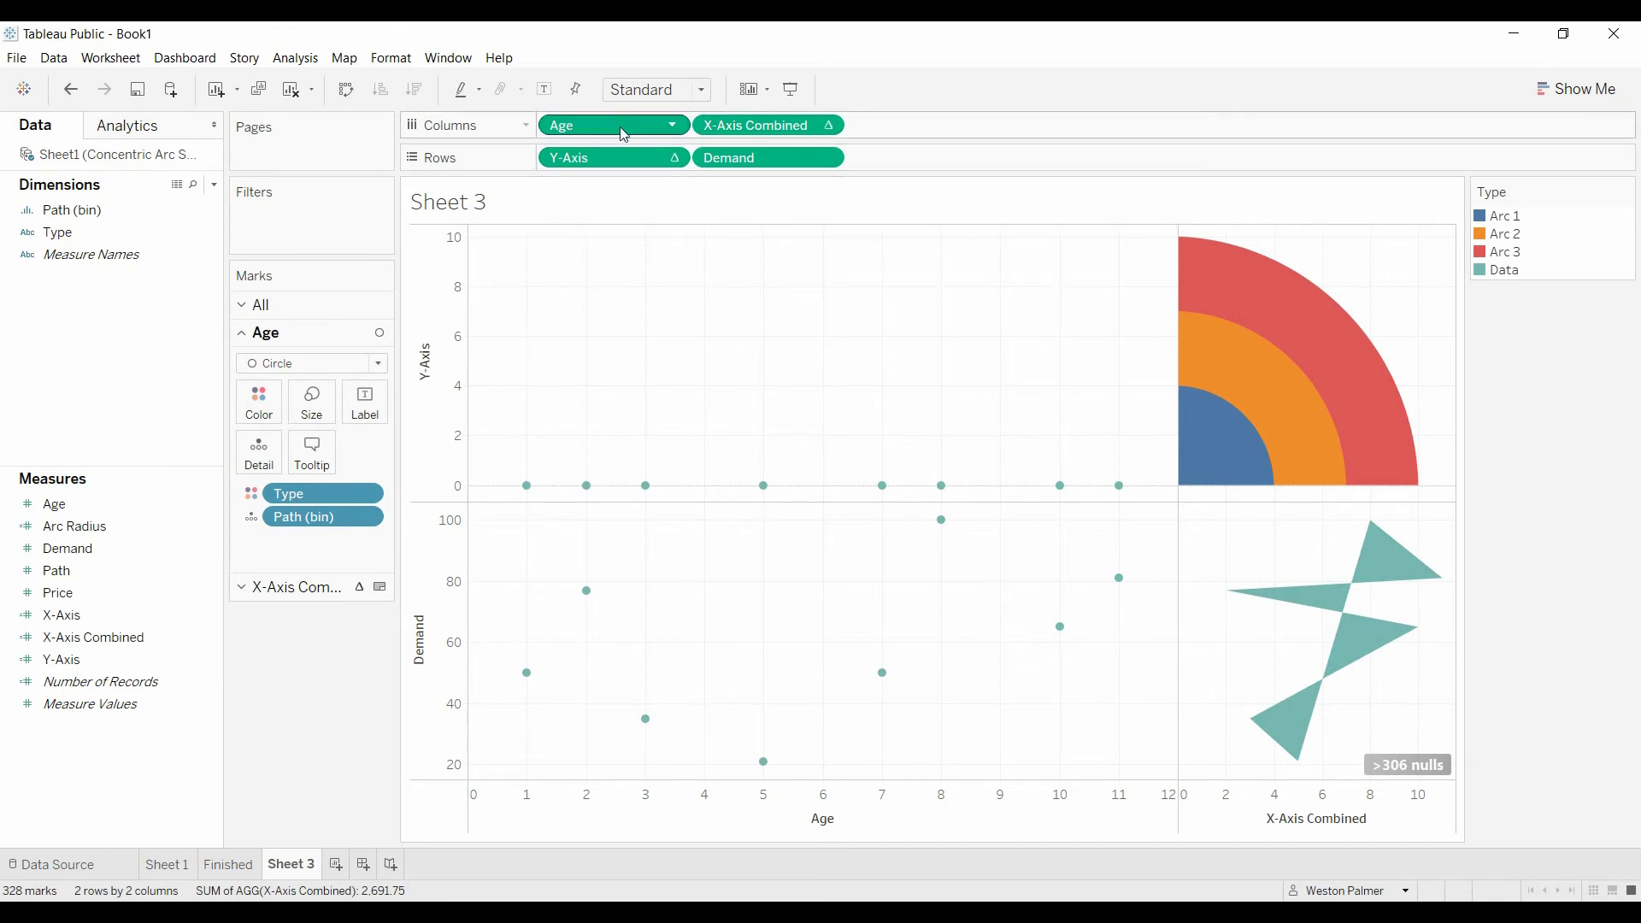
left_click_drag(623, 135, 328, 690)
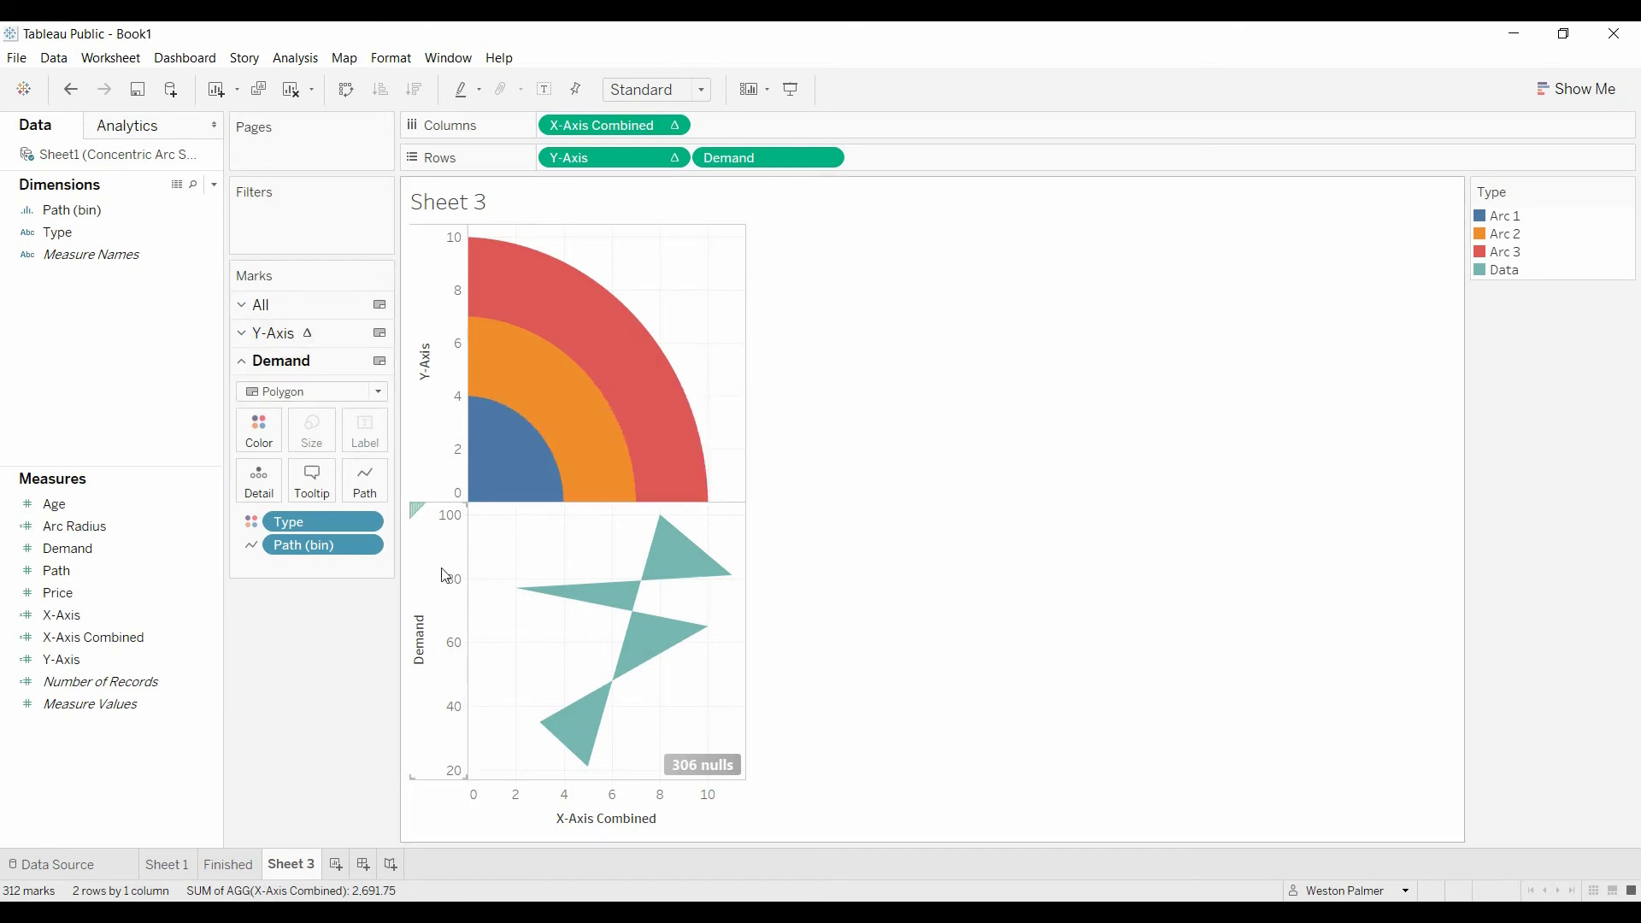
Change the Demand mark type to Circle.
left_click(382, 391)
left_click(327, 536)
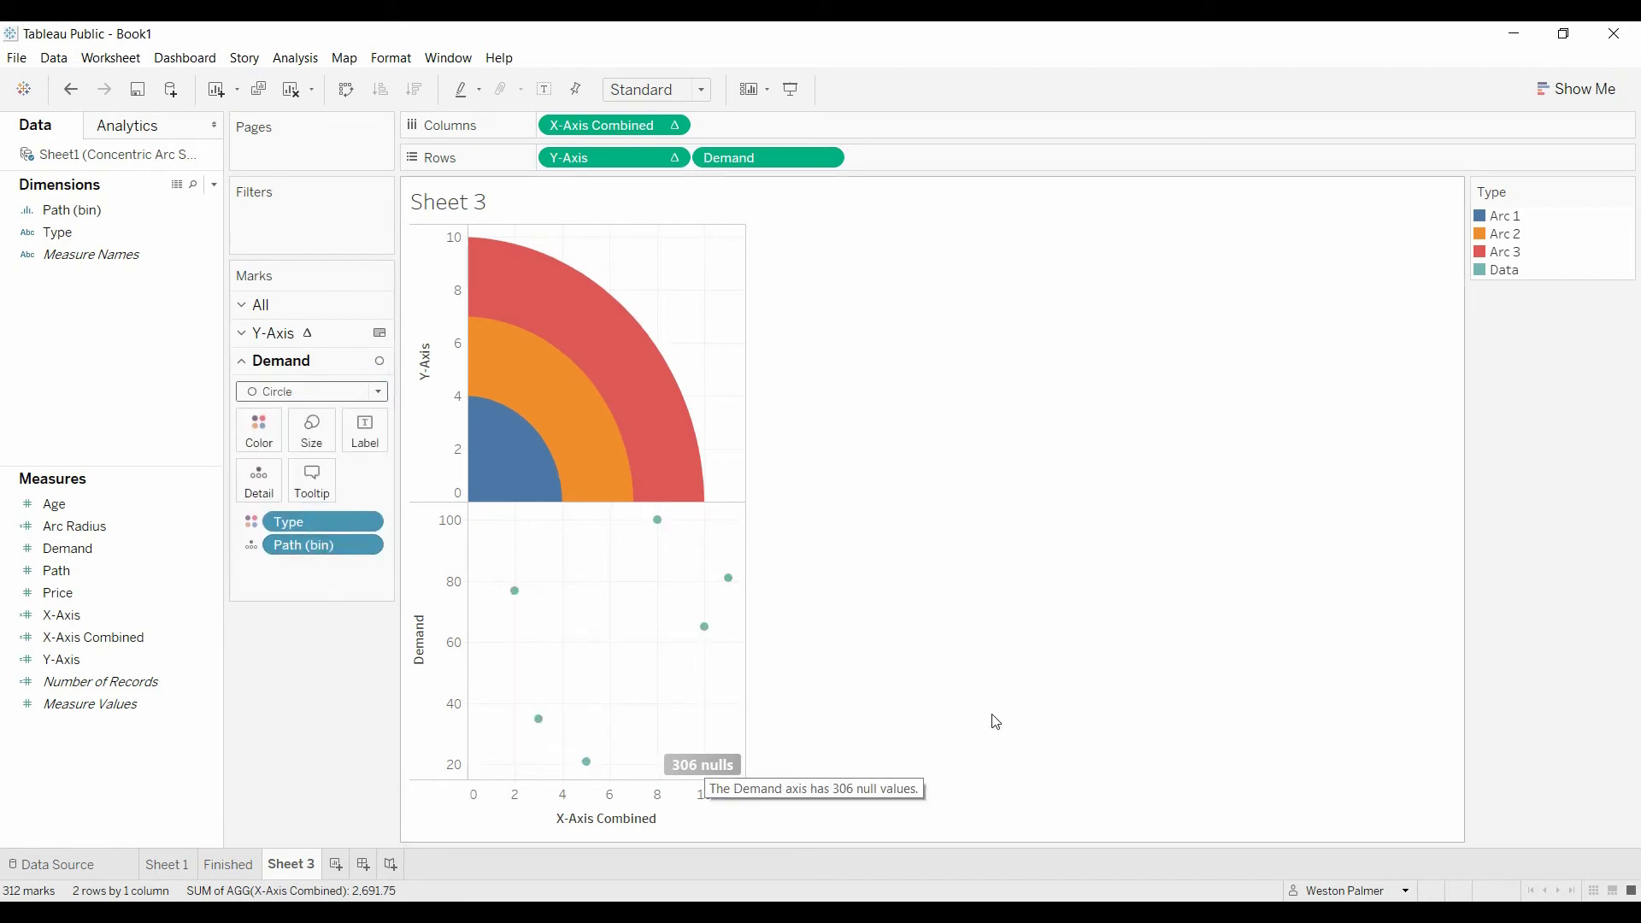
left_click(1022, 709)
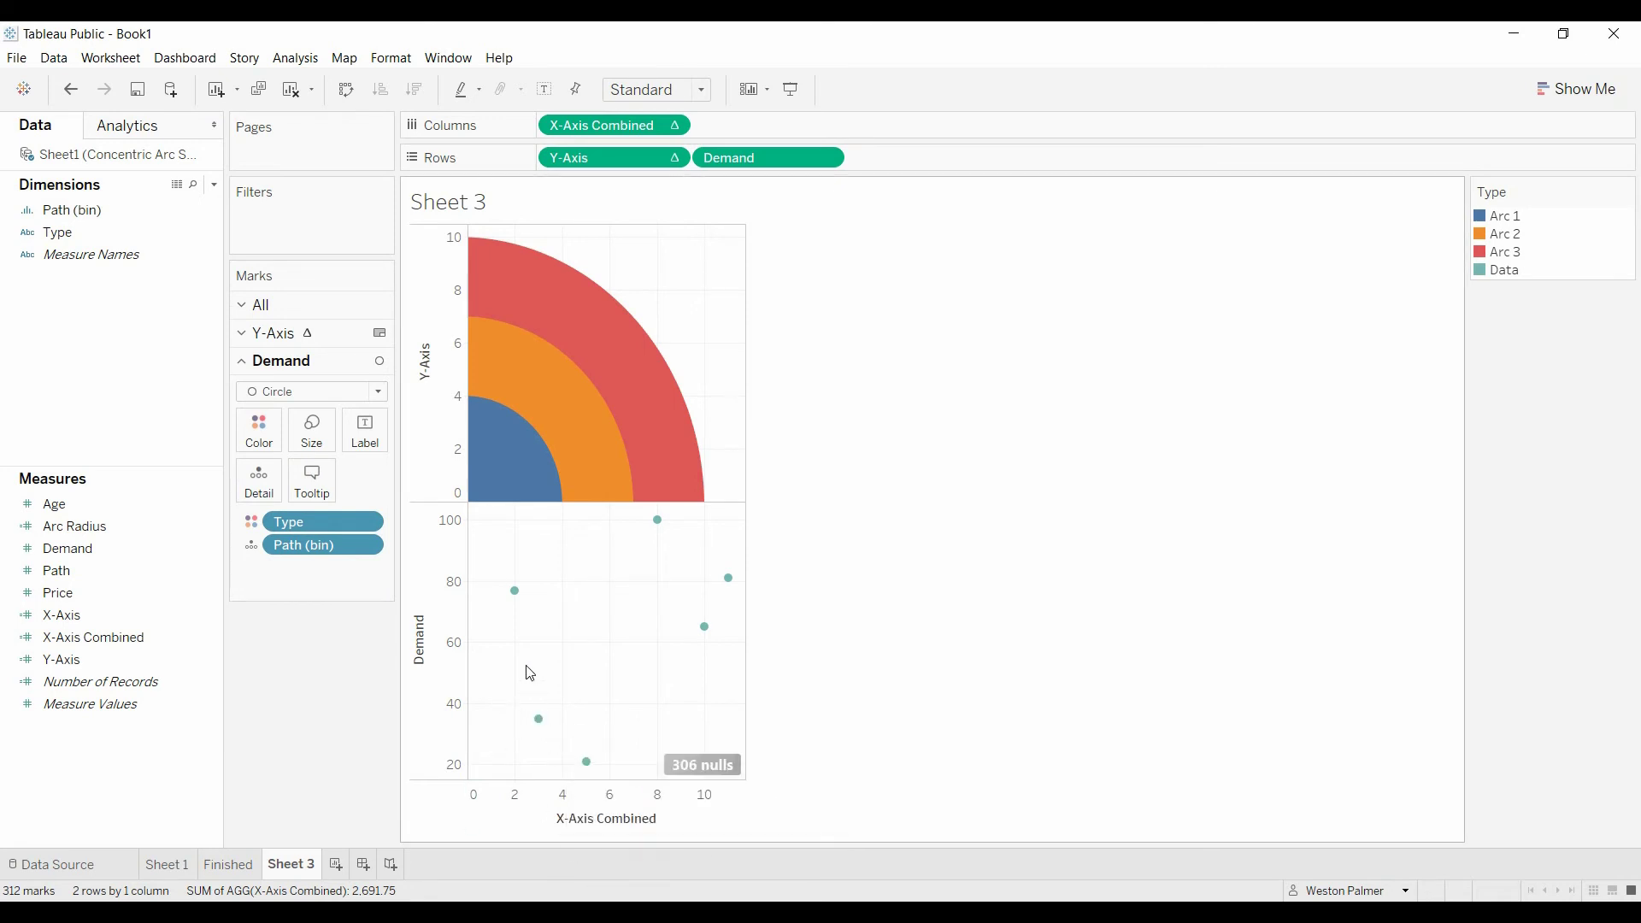
Make Demand a dual axis with Y-Axis and remove Measure Names from both the Demand and Y-Axis marks cards.
right_click(426, 639)
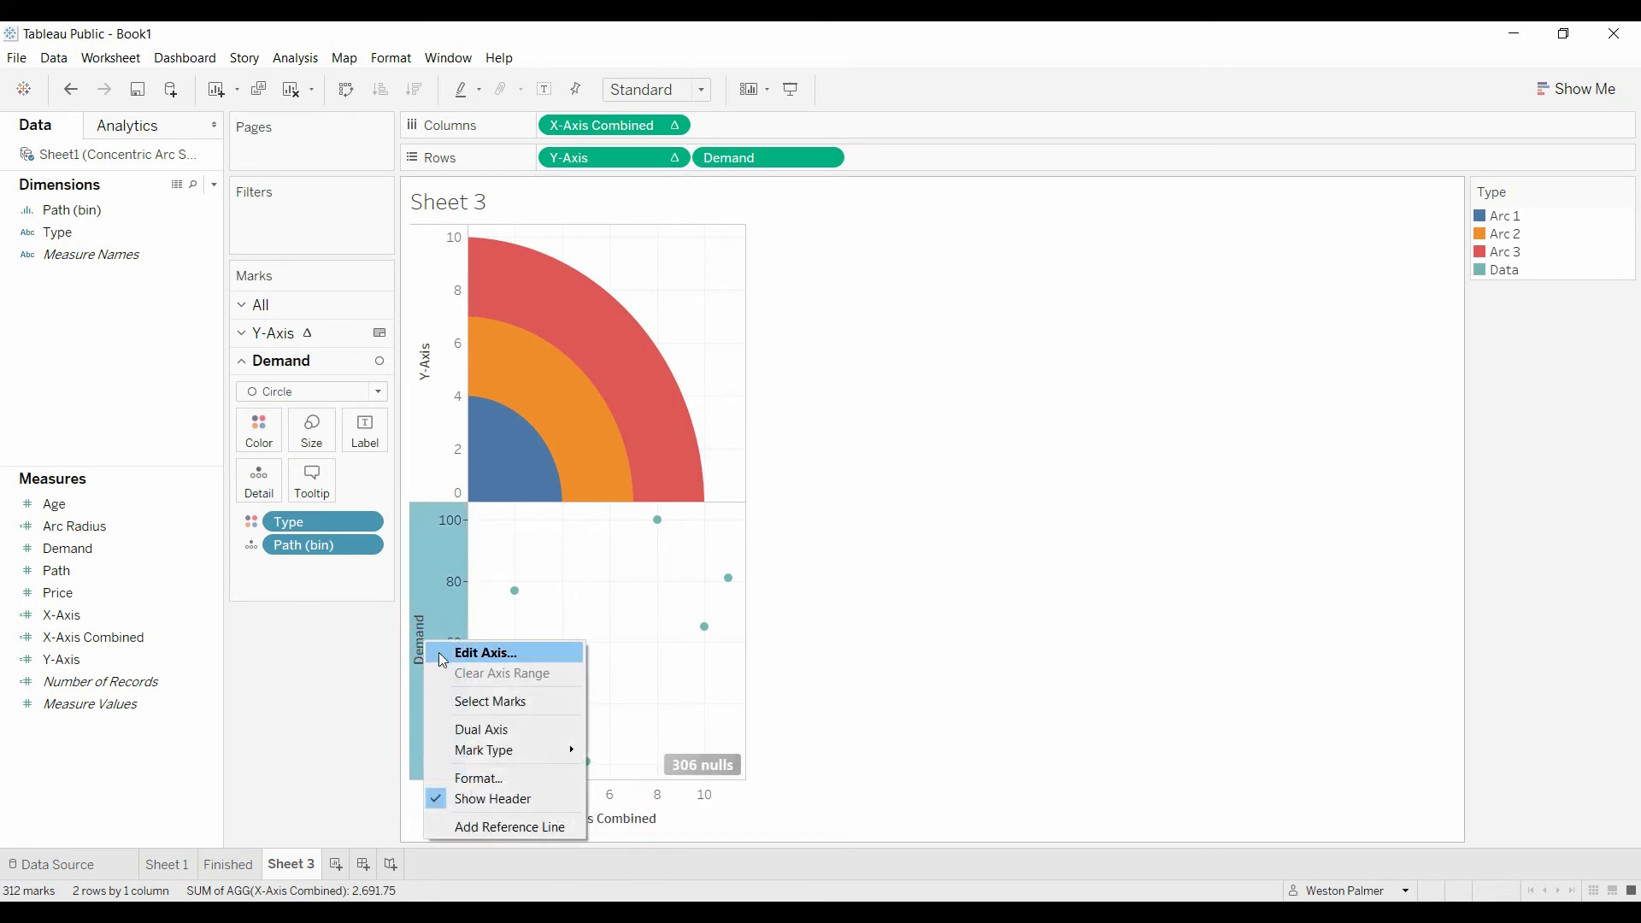
left_click(509, 730)
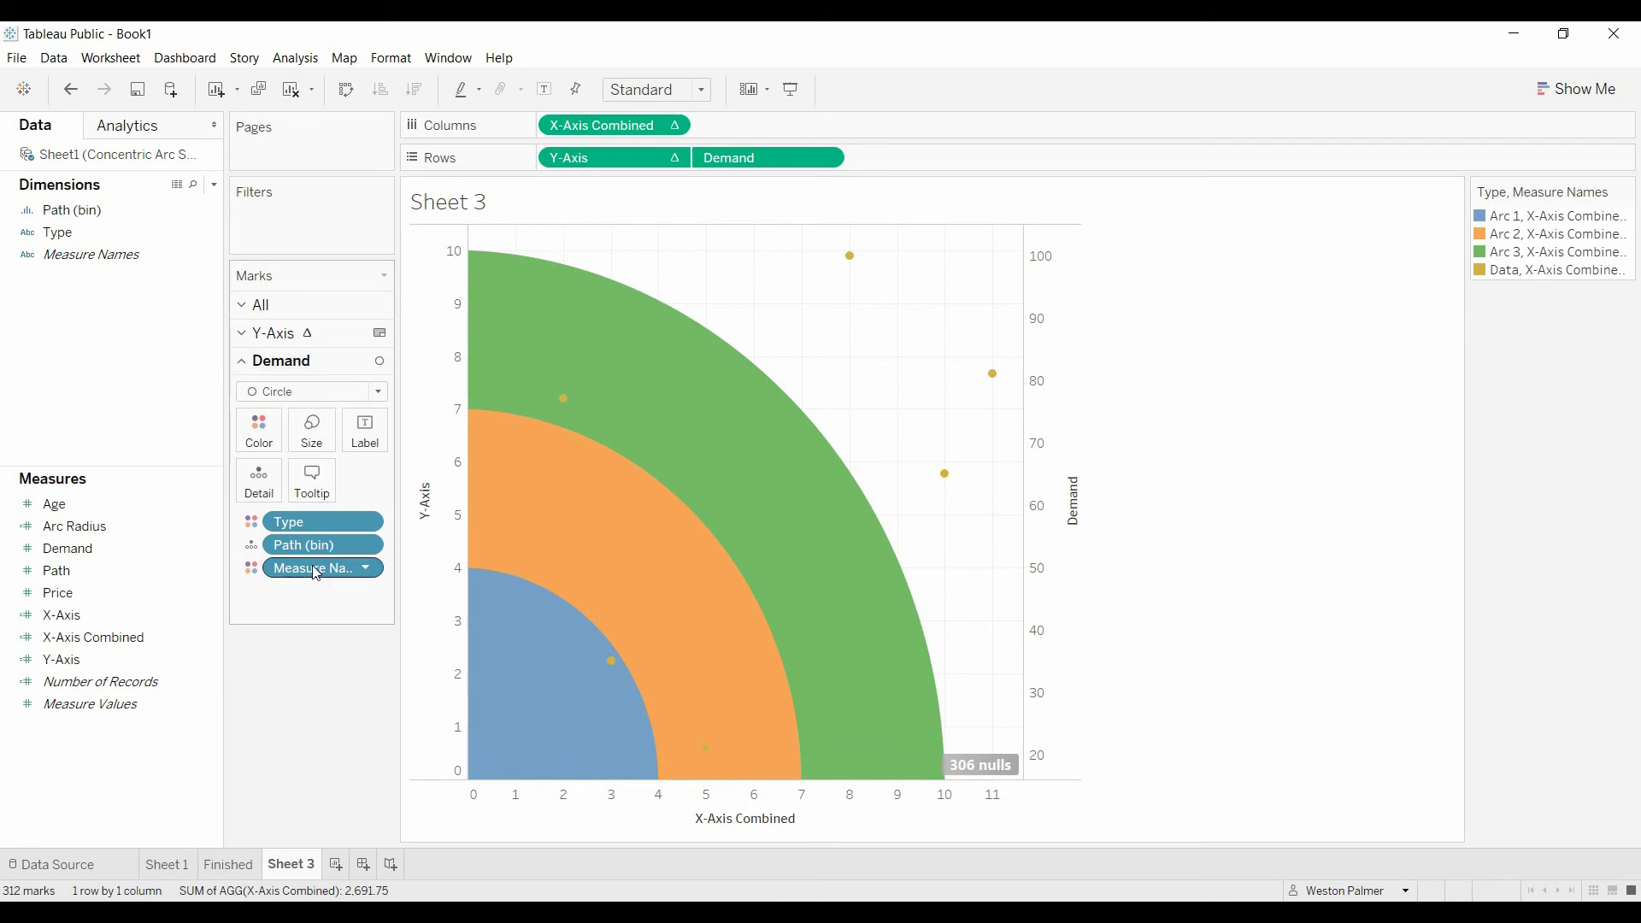
left_click_drag(316, 571, 323, 787)
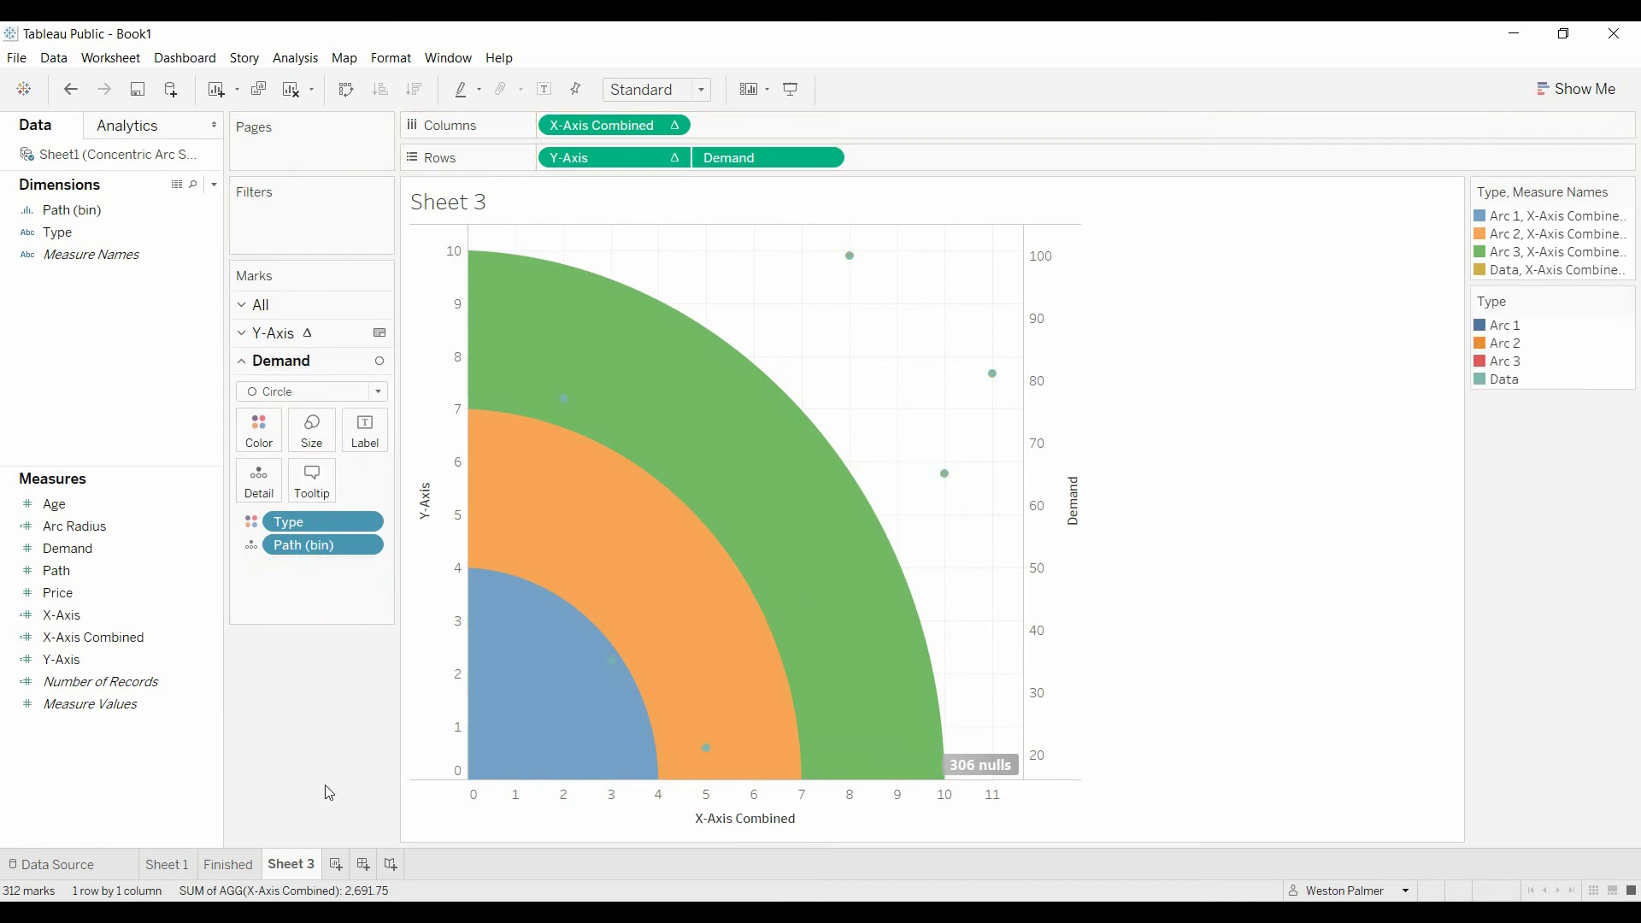
left_click(259, 328)
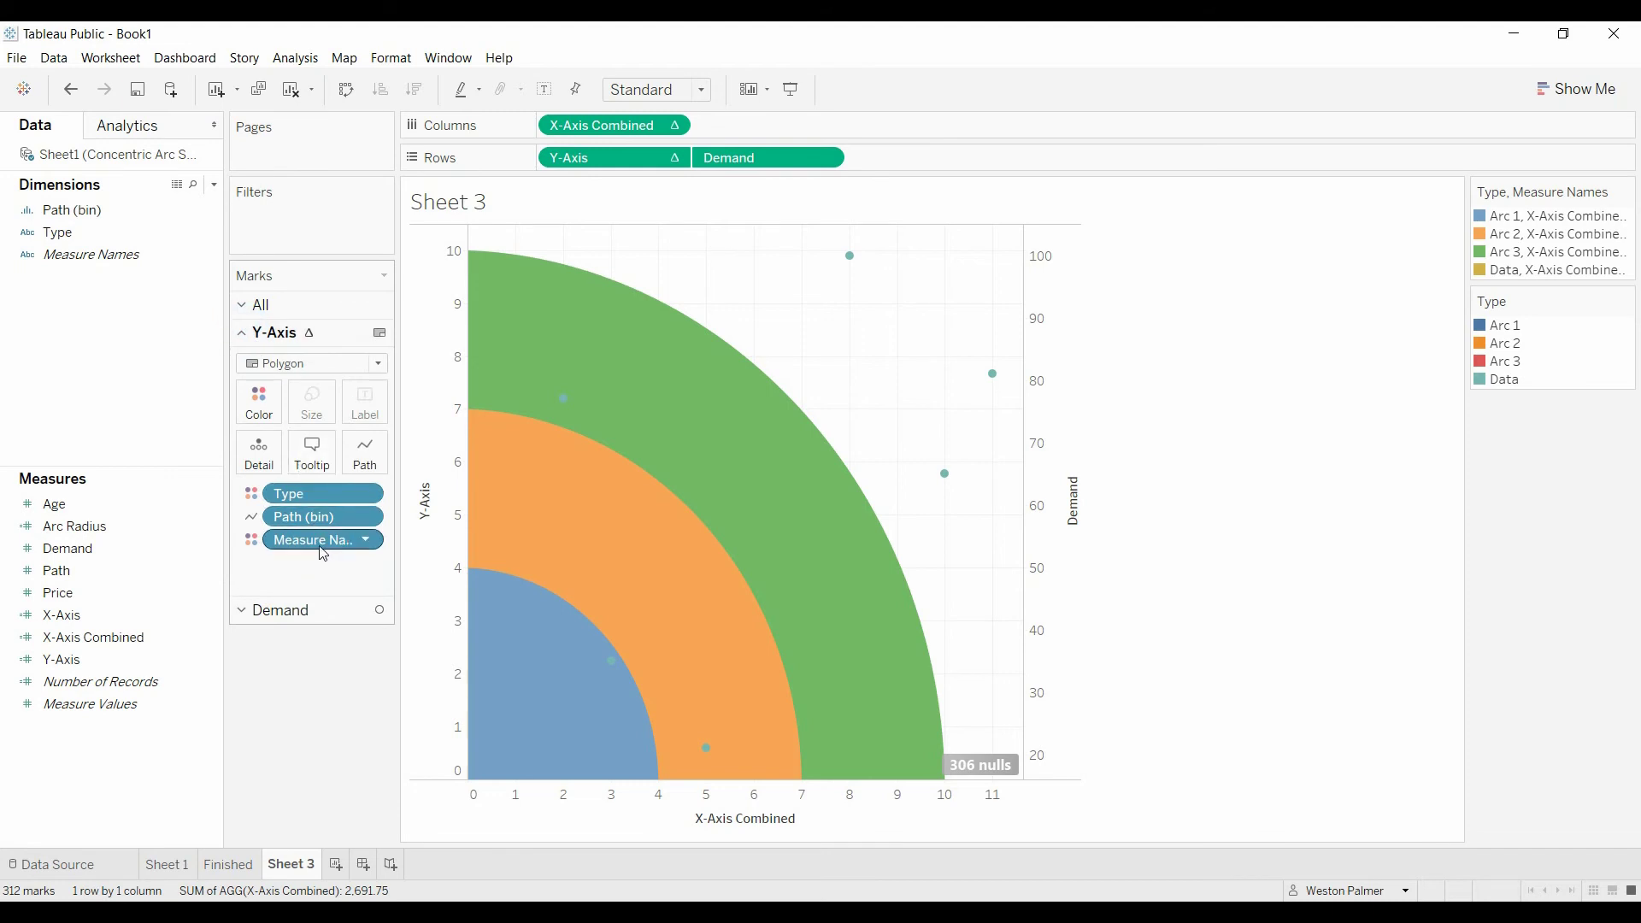
left_click_drag(323, 554, 317, 711)
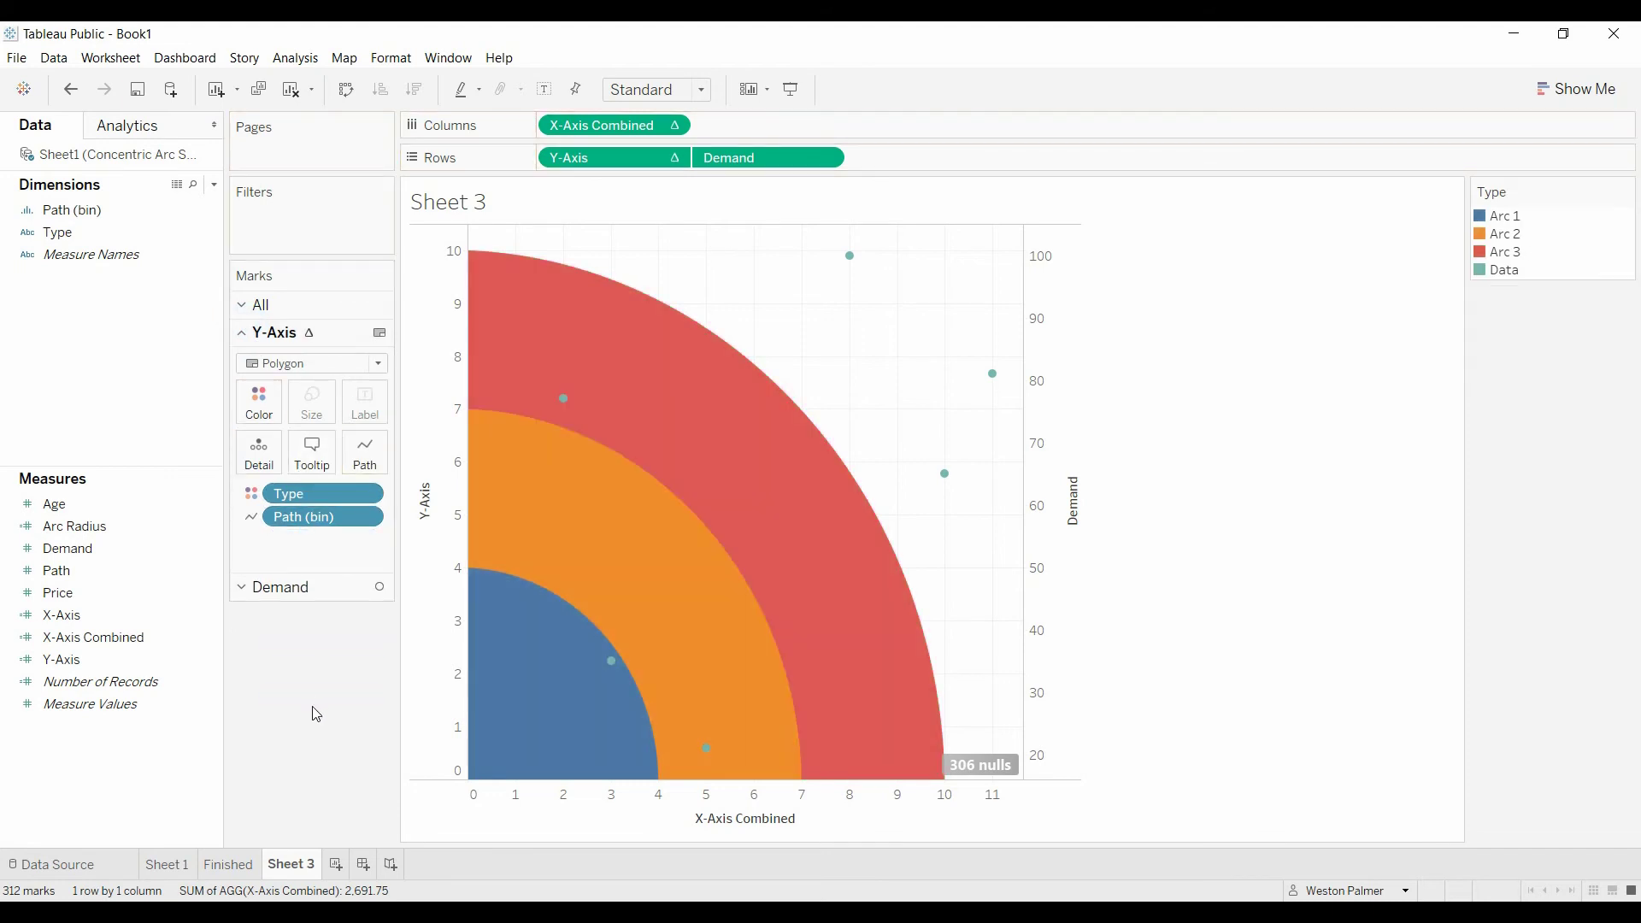
left_click(248, 596)
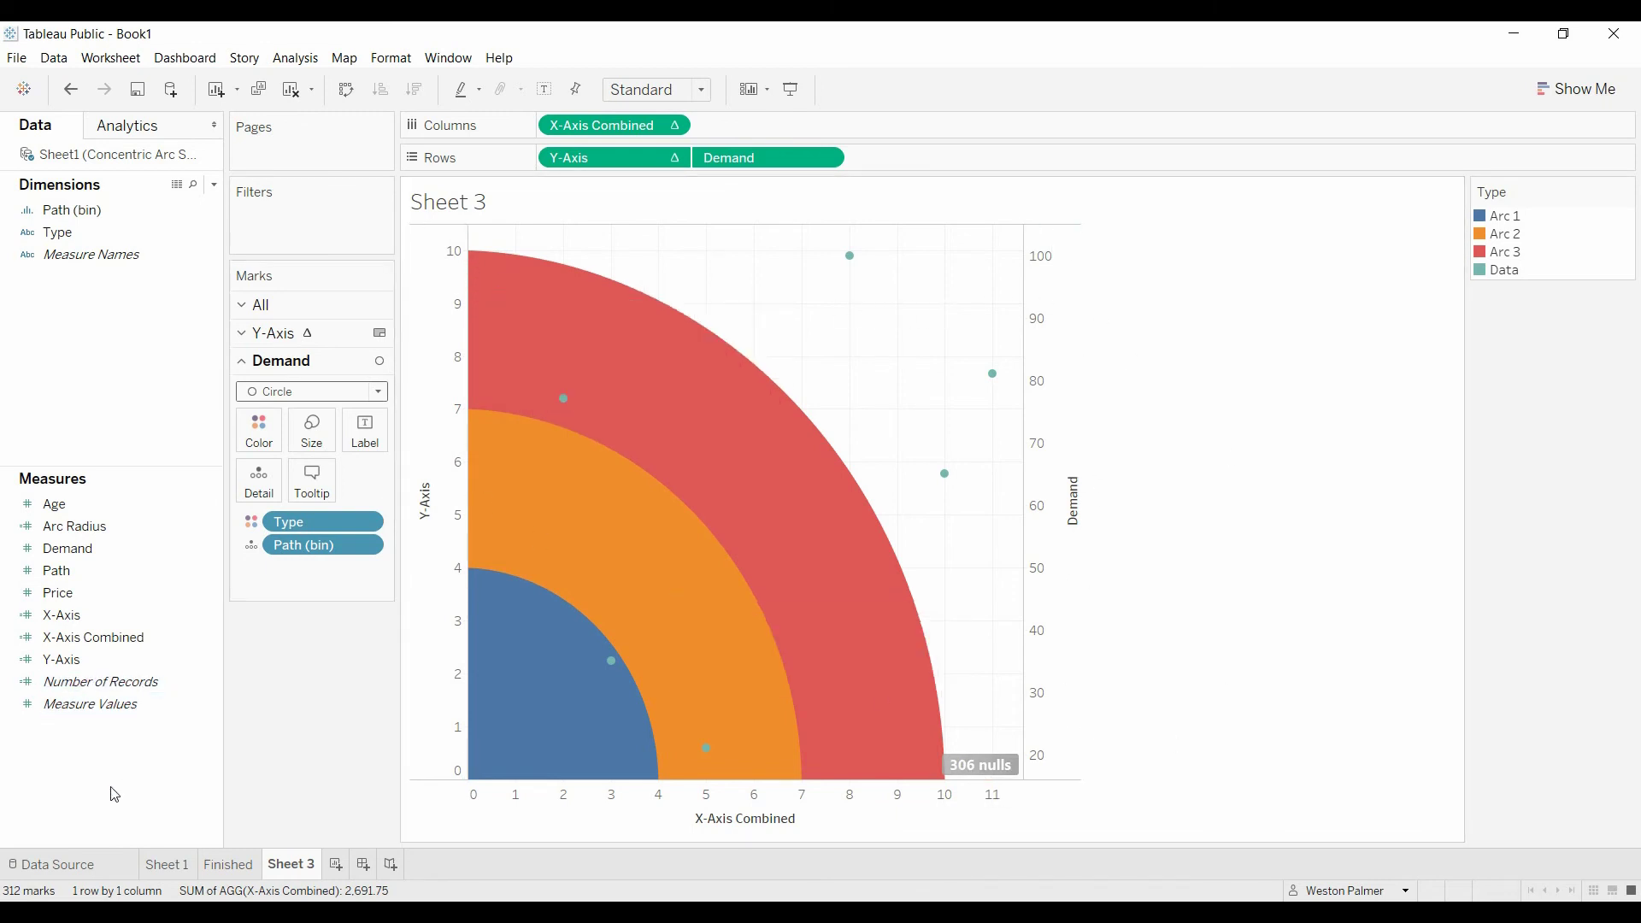
Multiply the sine expression in the Y-Axis calculation by 10 and accept the formula.
left_click(118, 682)
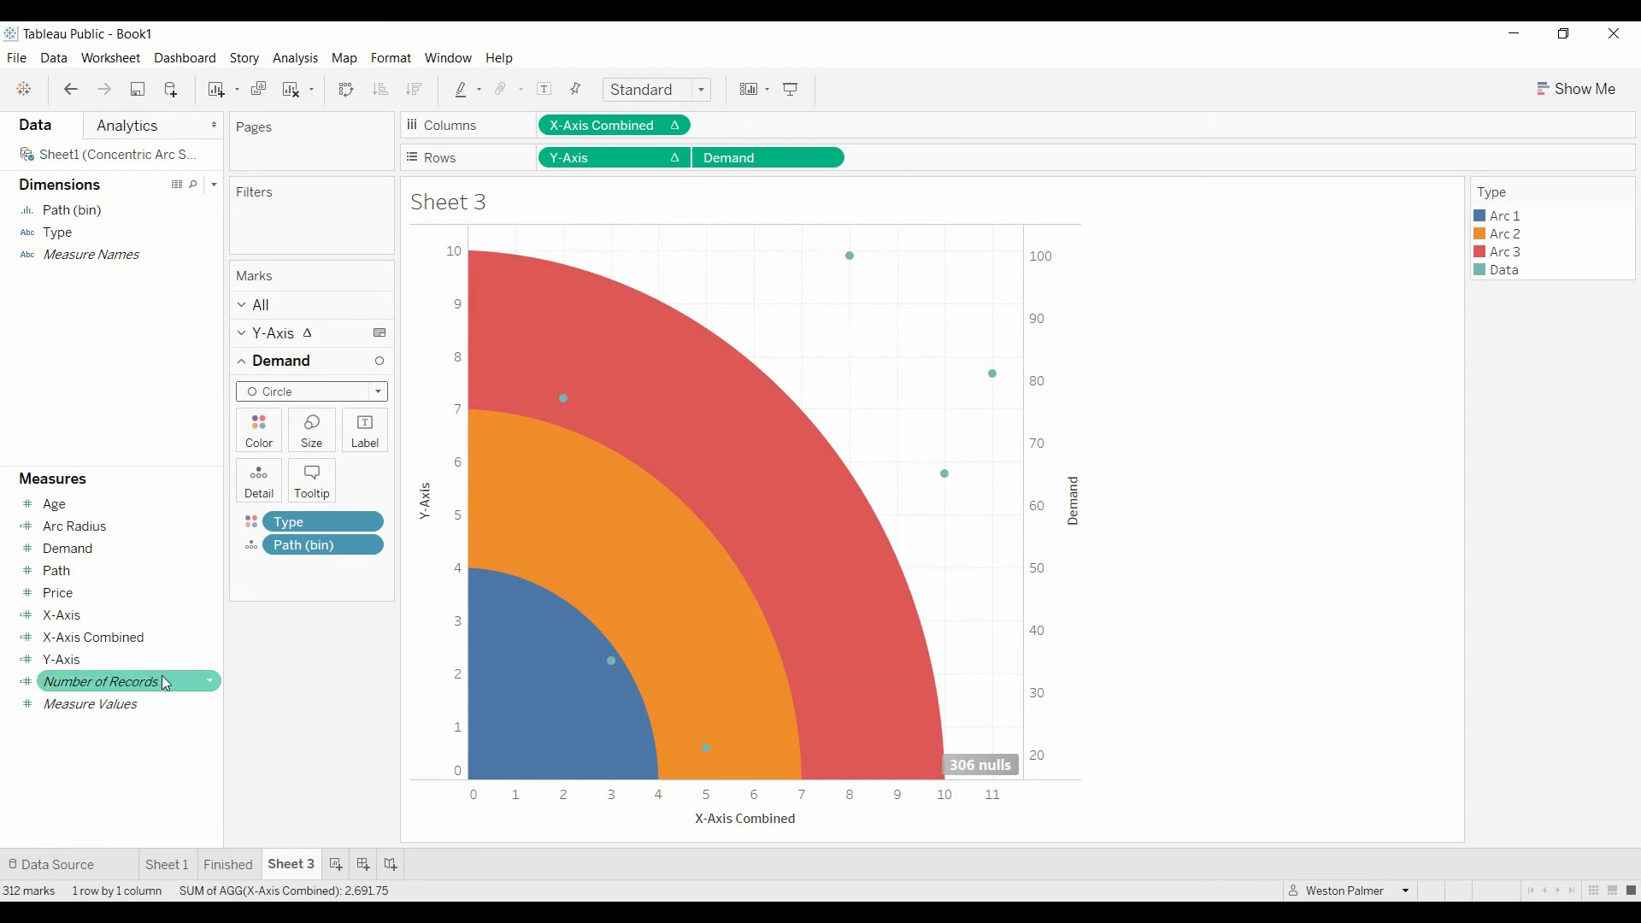
left_click(209, 660)
right_click(219, 660)
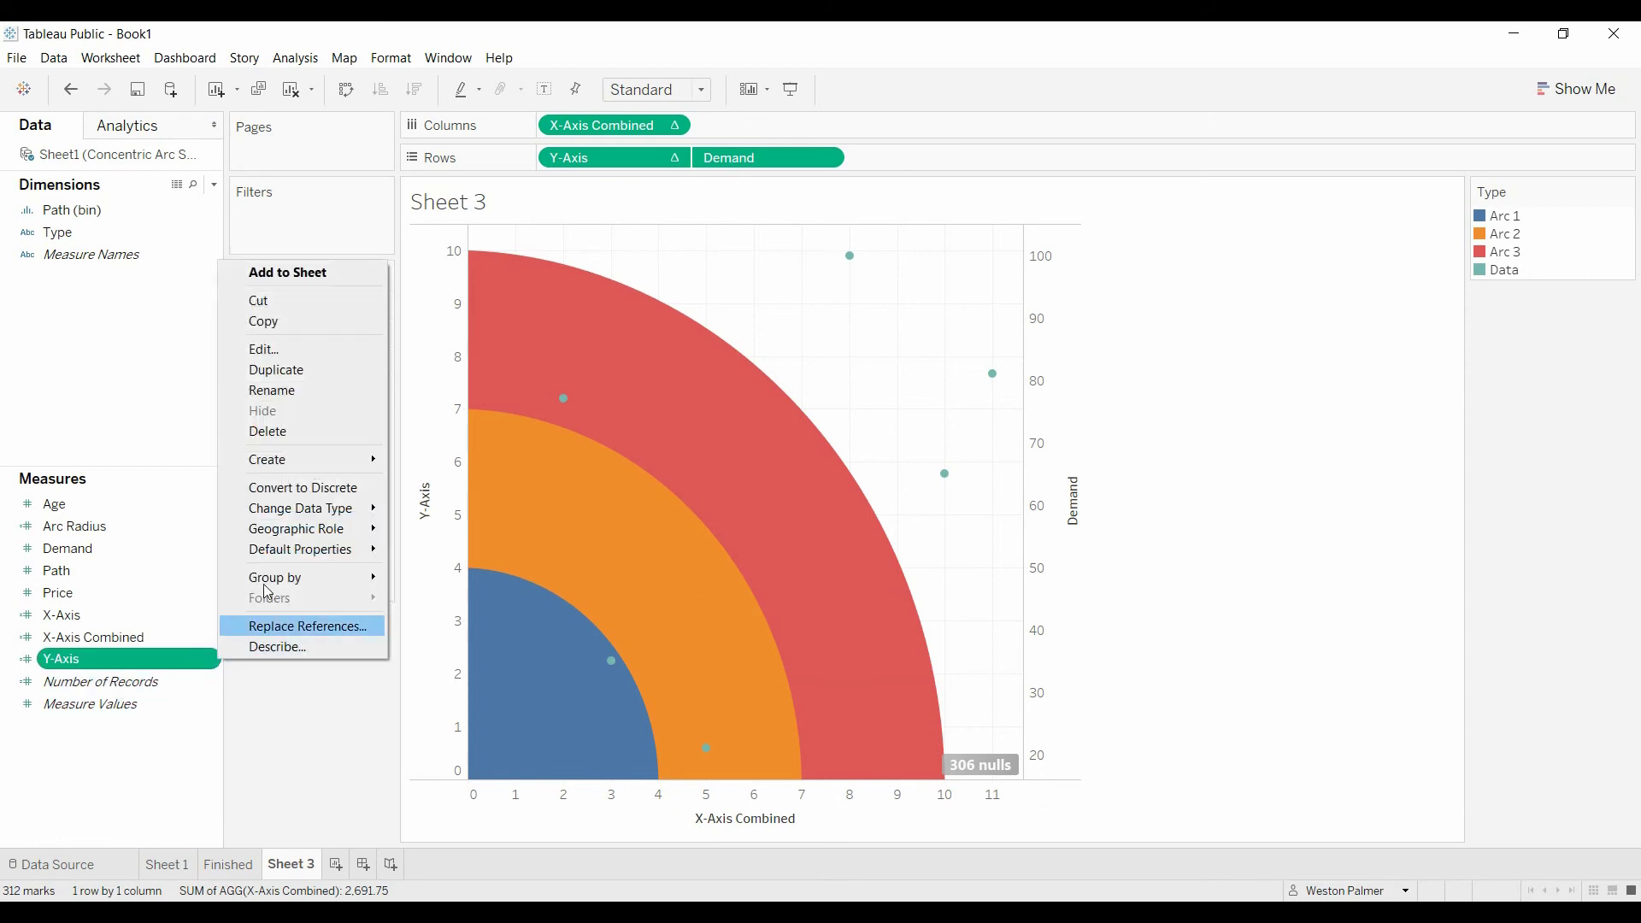
left_click(299, 350)
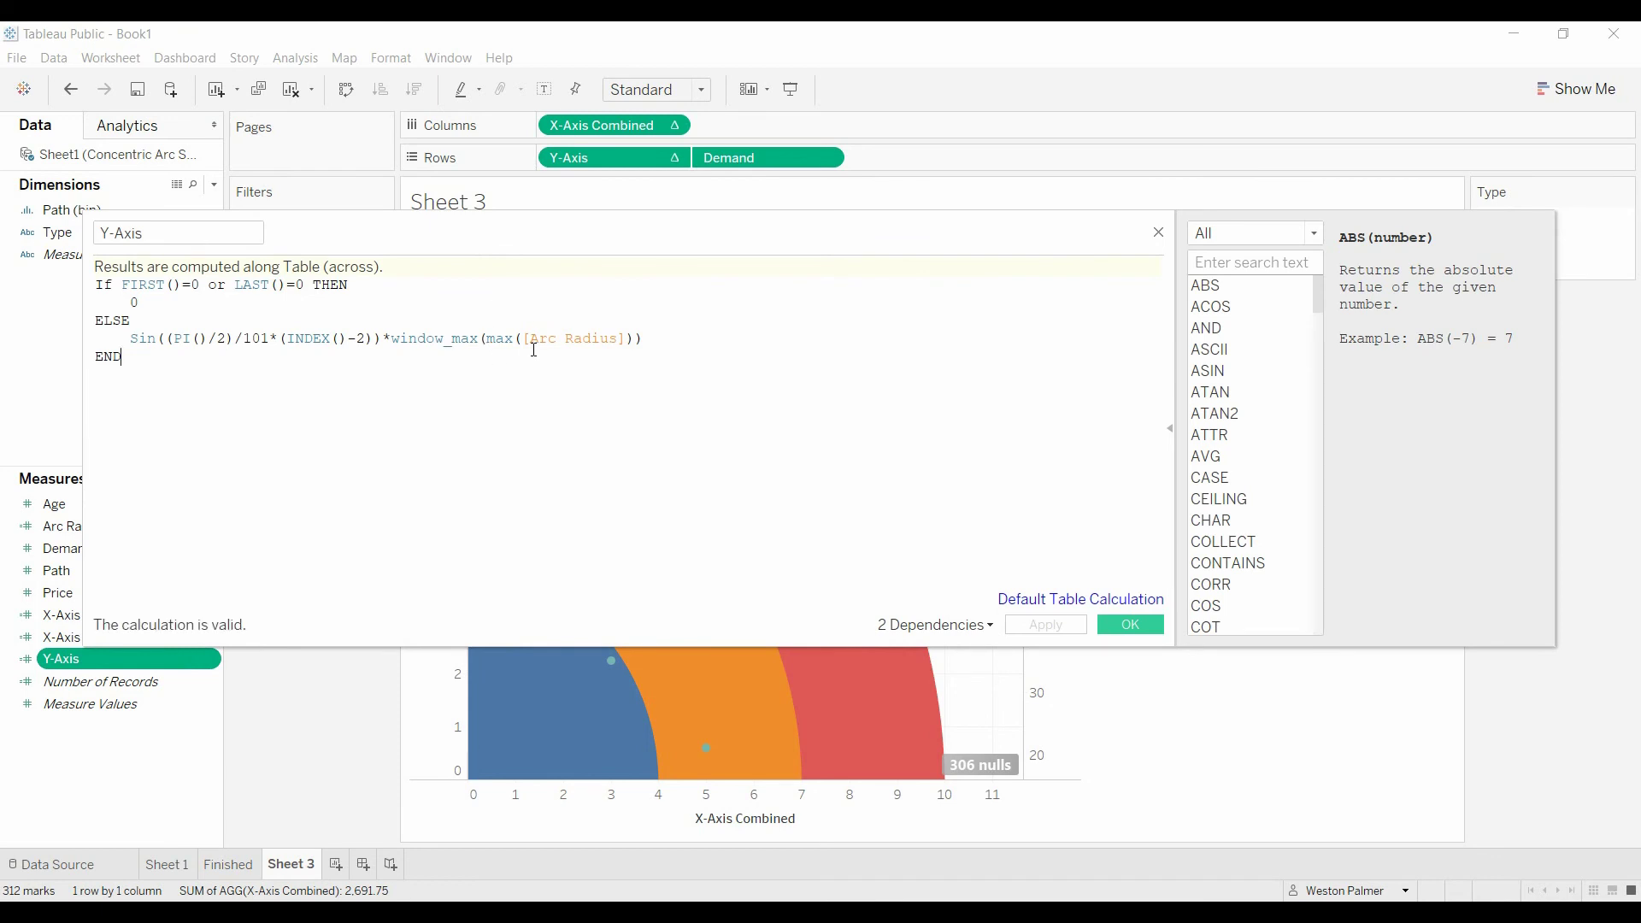
left_click_drag(692, 247, 643, 407)
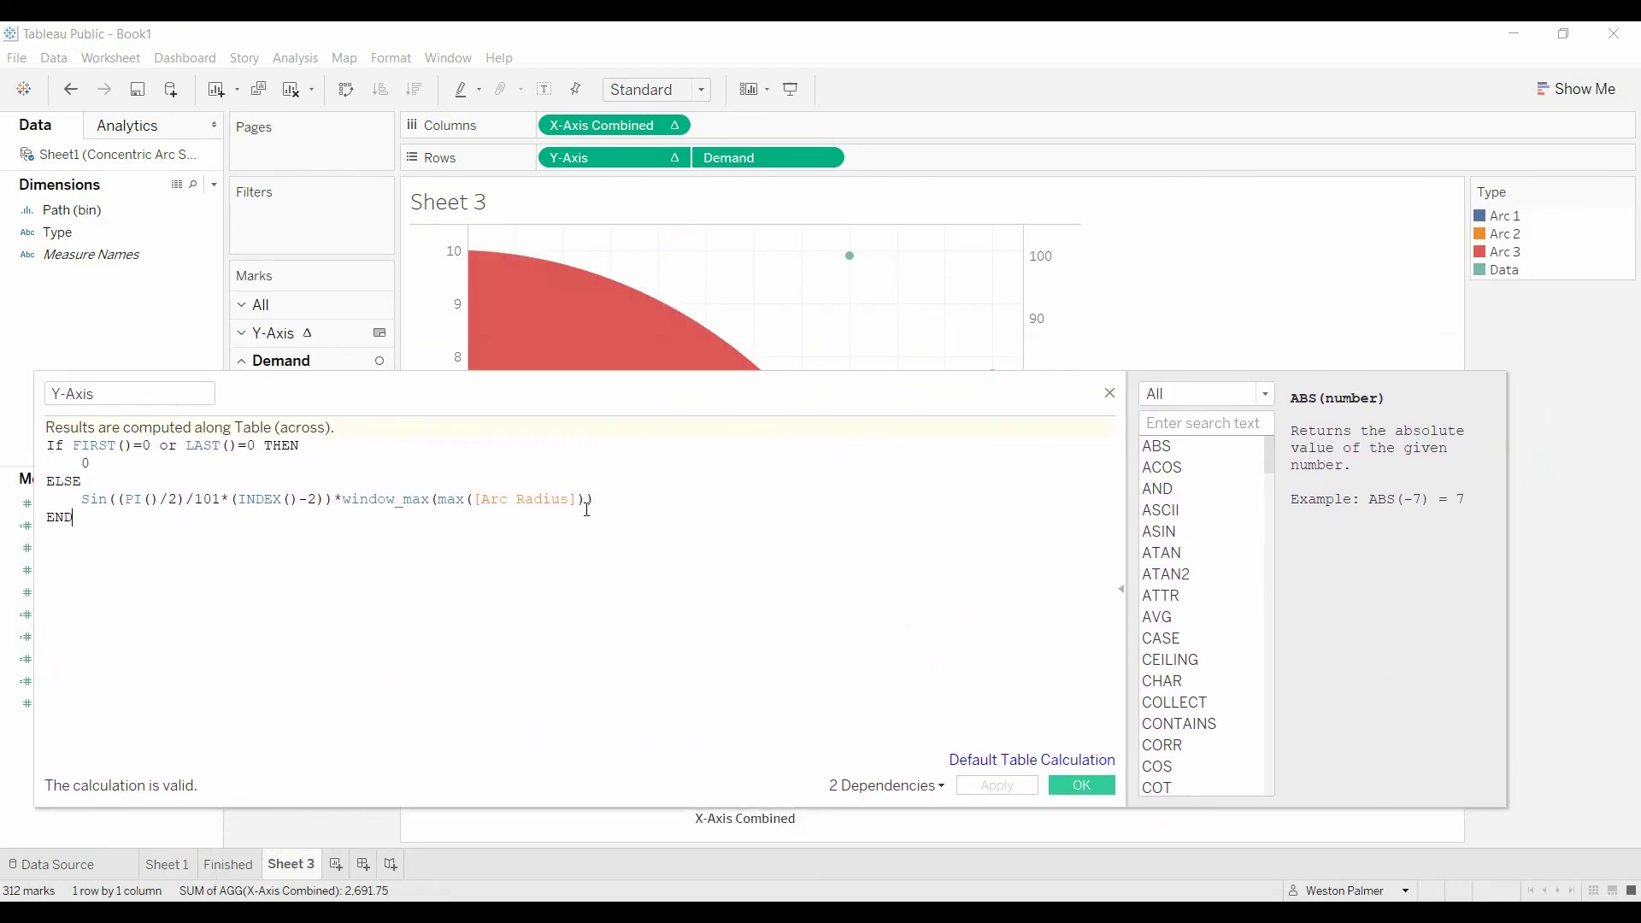
left_click(609, 507)
type("*")
left_click(1009, 793)
left_click(1081, 785)
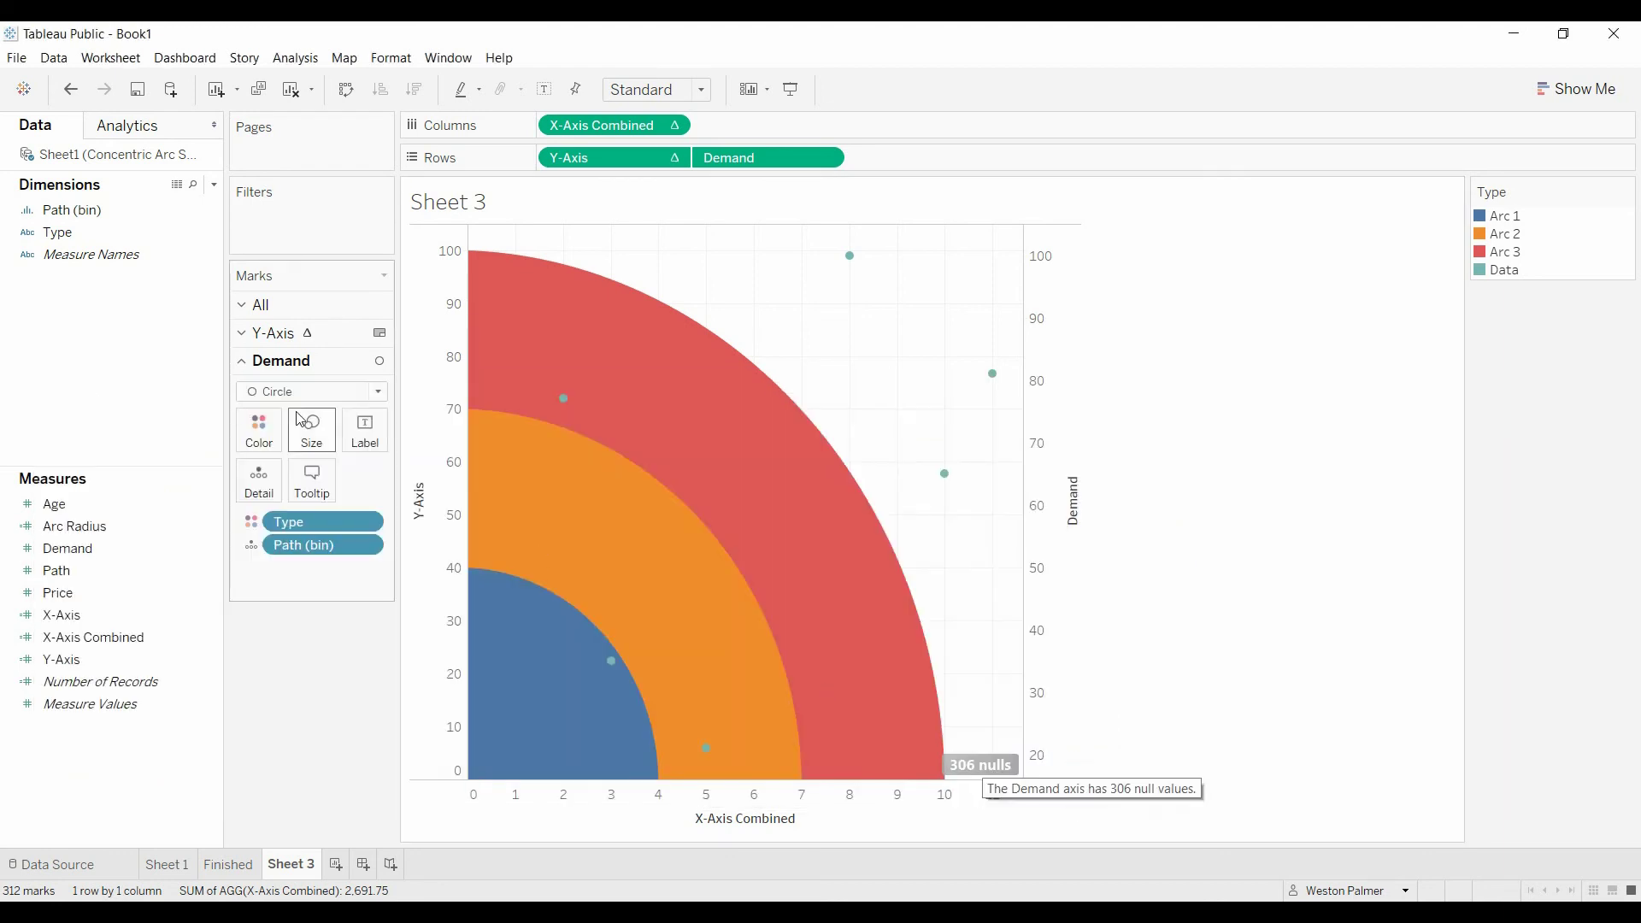
Synchronize the Y-Axis with the Demand axis and enlarge the Demand circles.
right_click(454, 524)
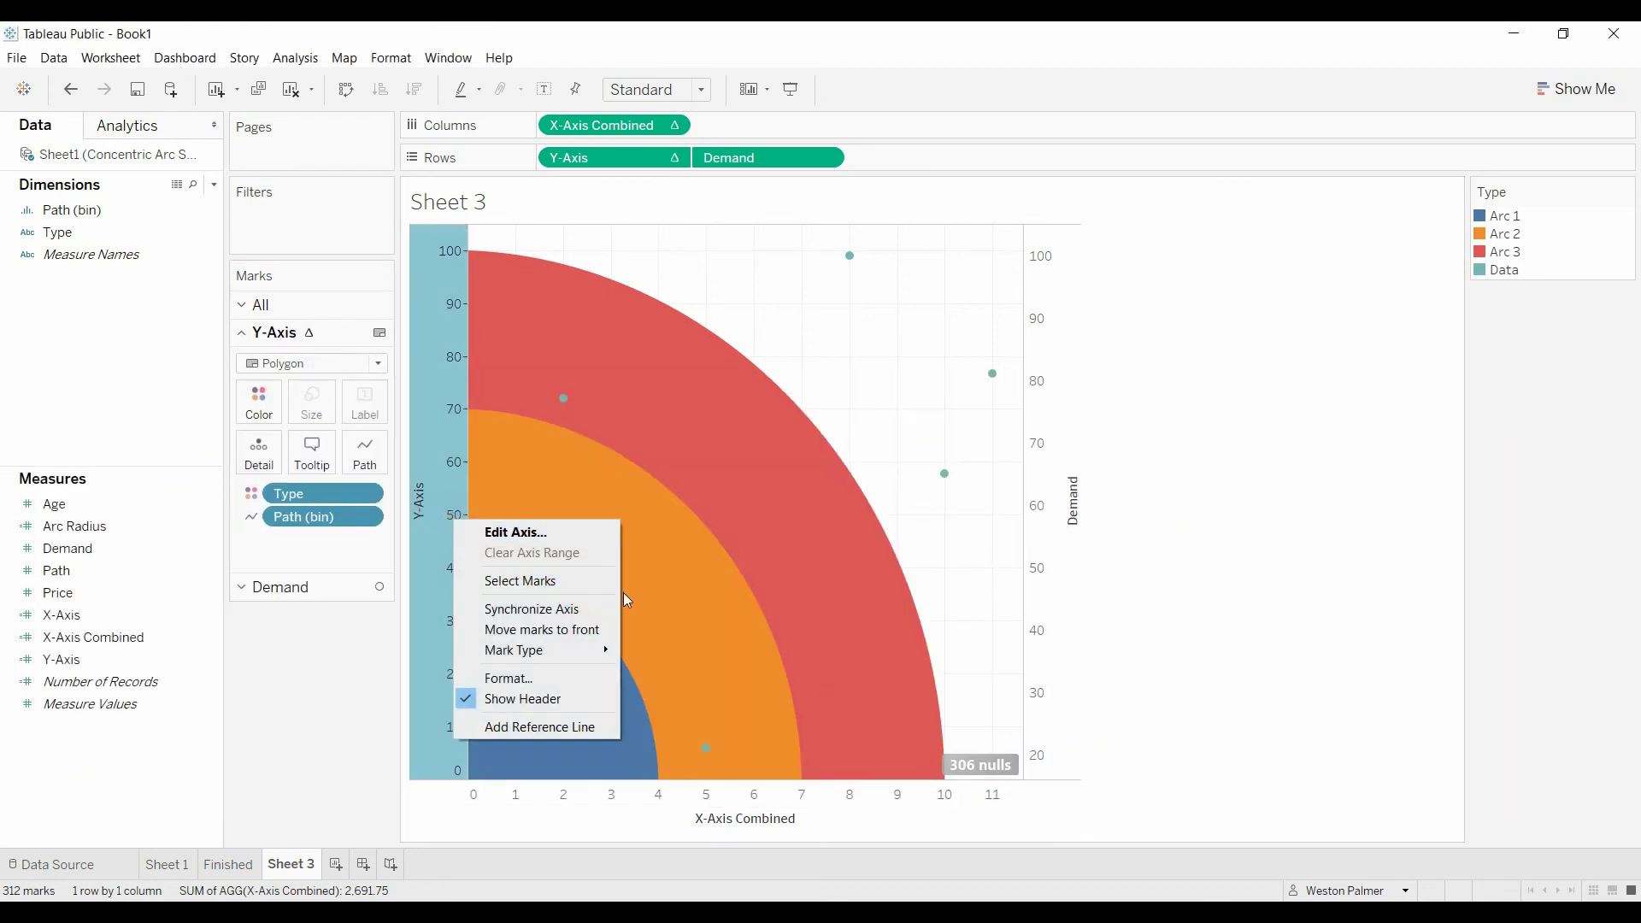
left_click(599, 610)
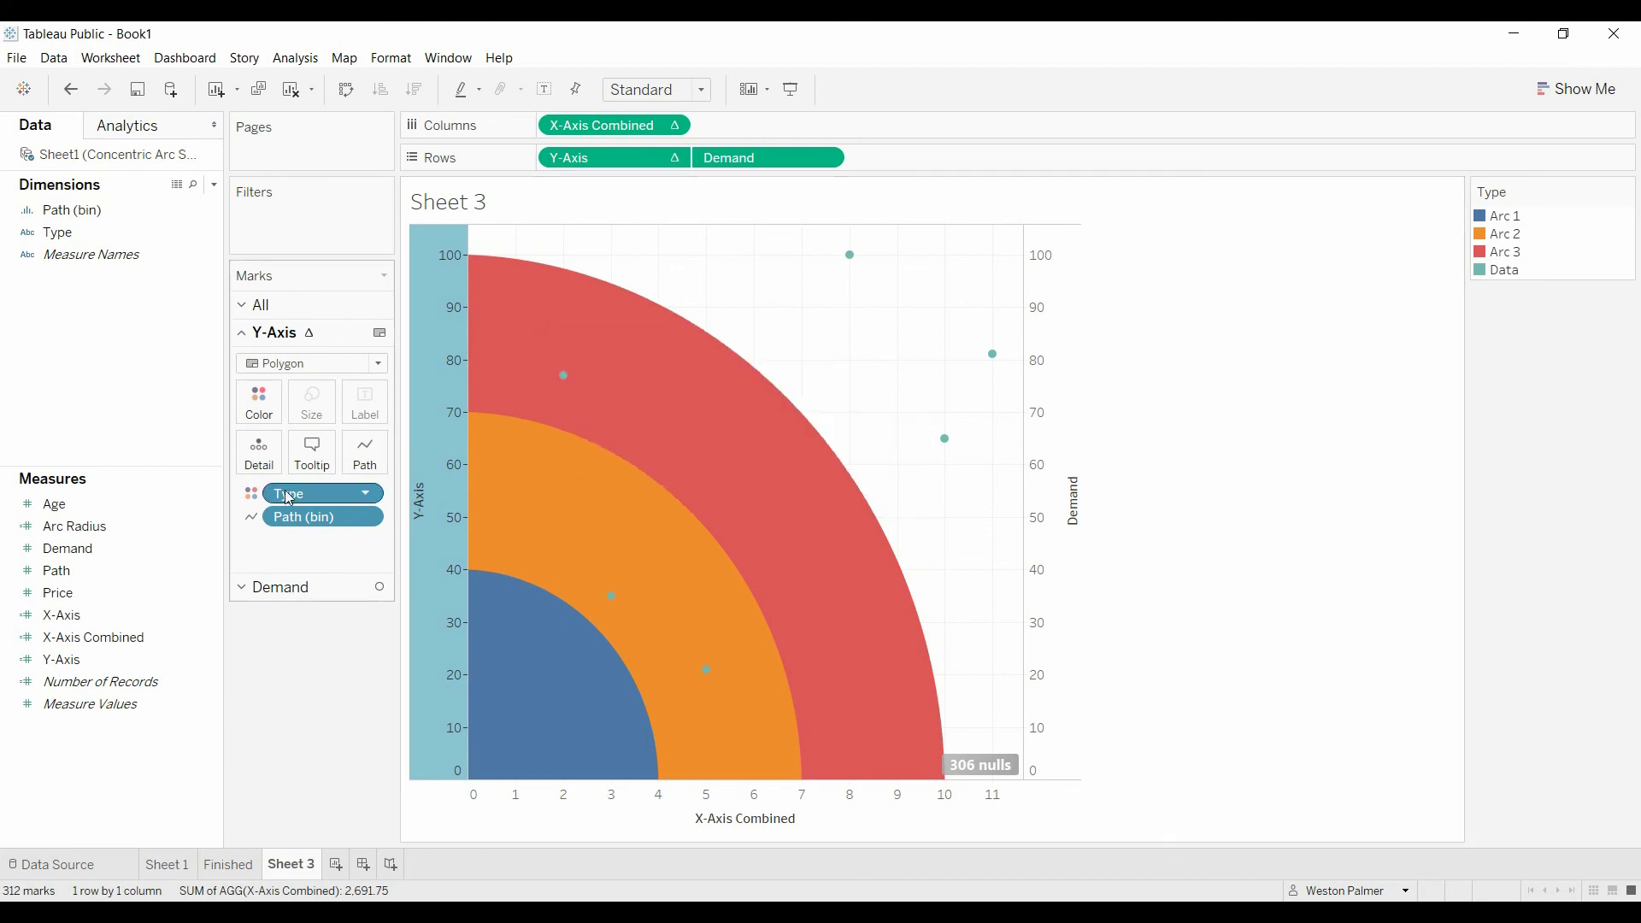
left_click(297, 587)
left_click(316, 429)
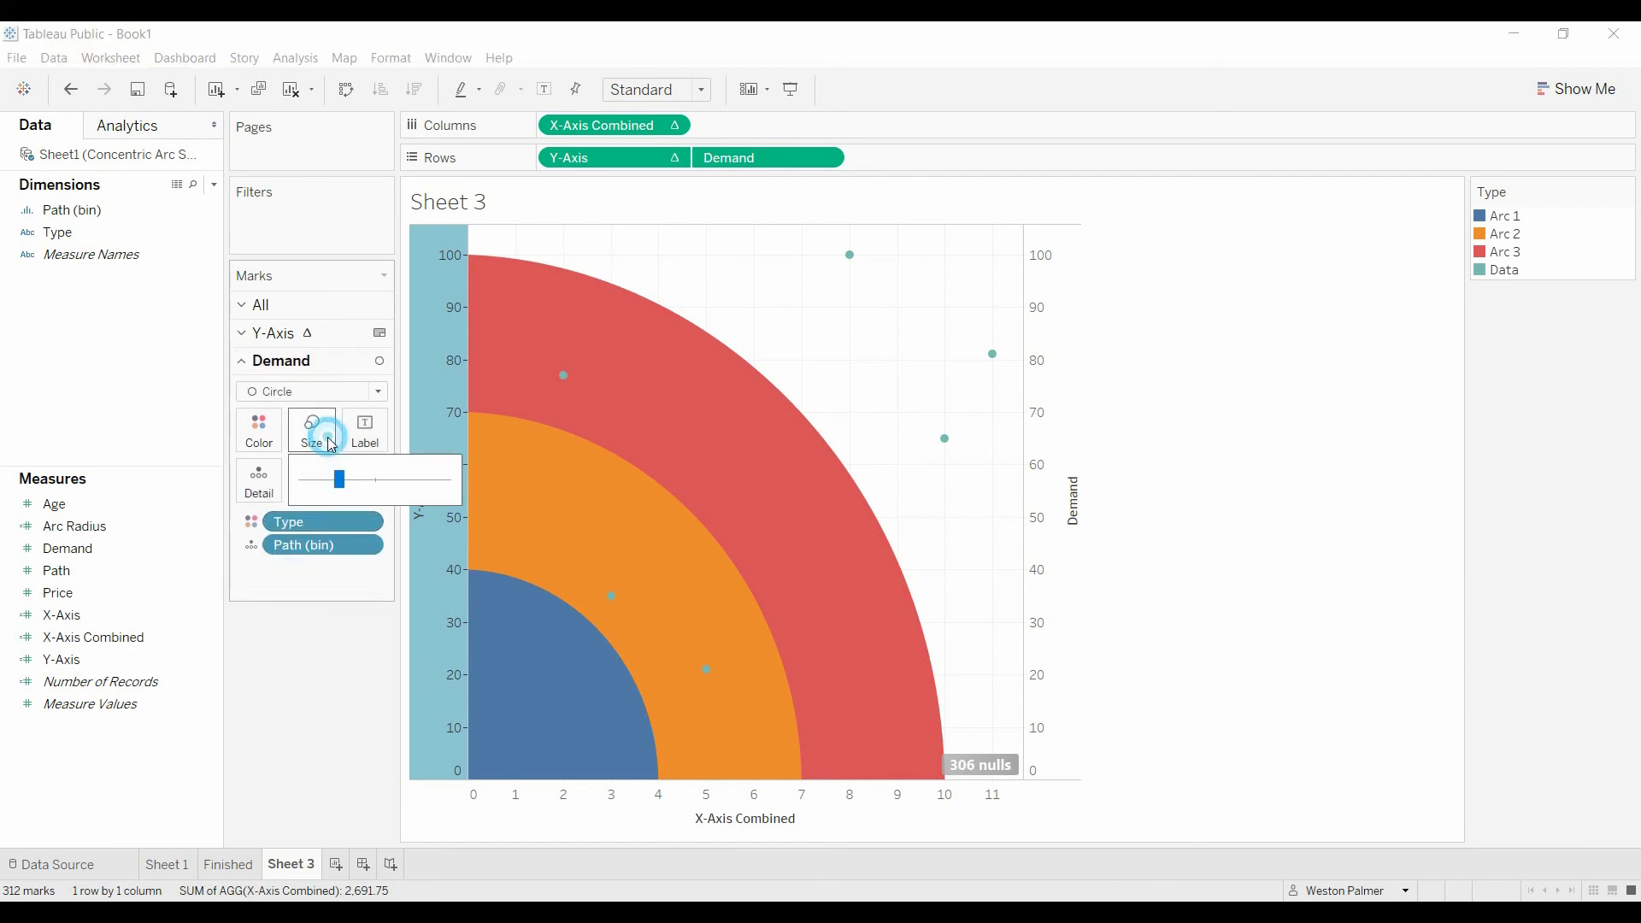
left_click_drag(339, 479, 388, 481)
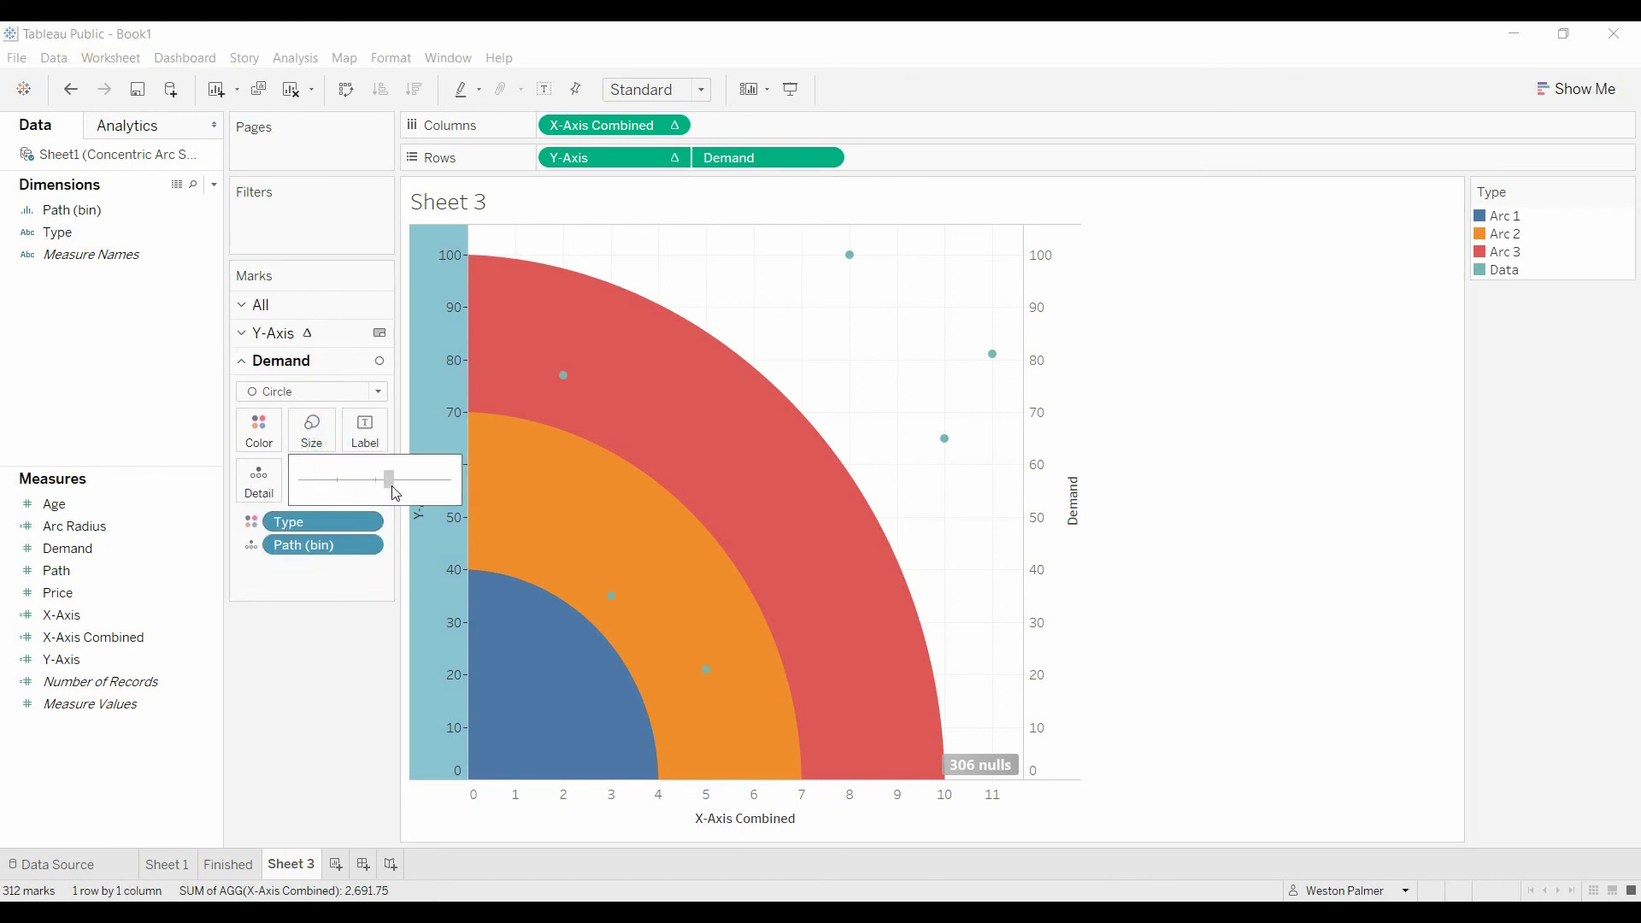
left_click(1337, 693)
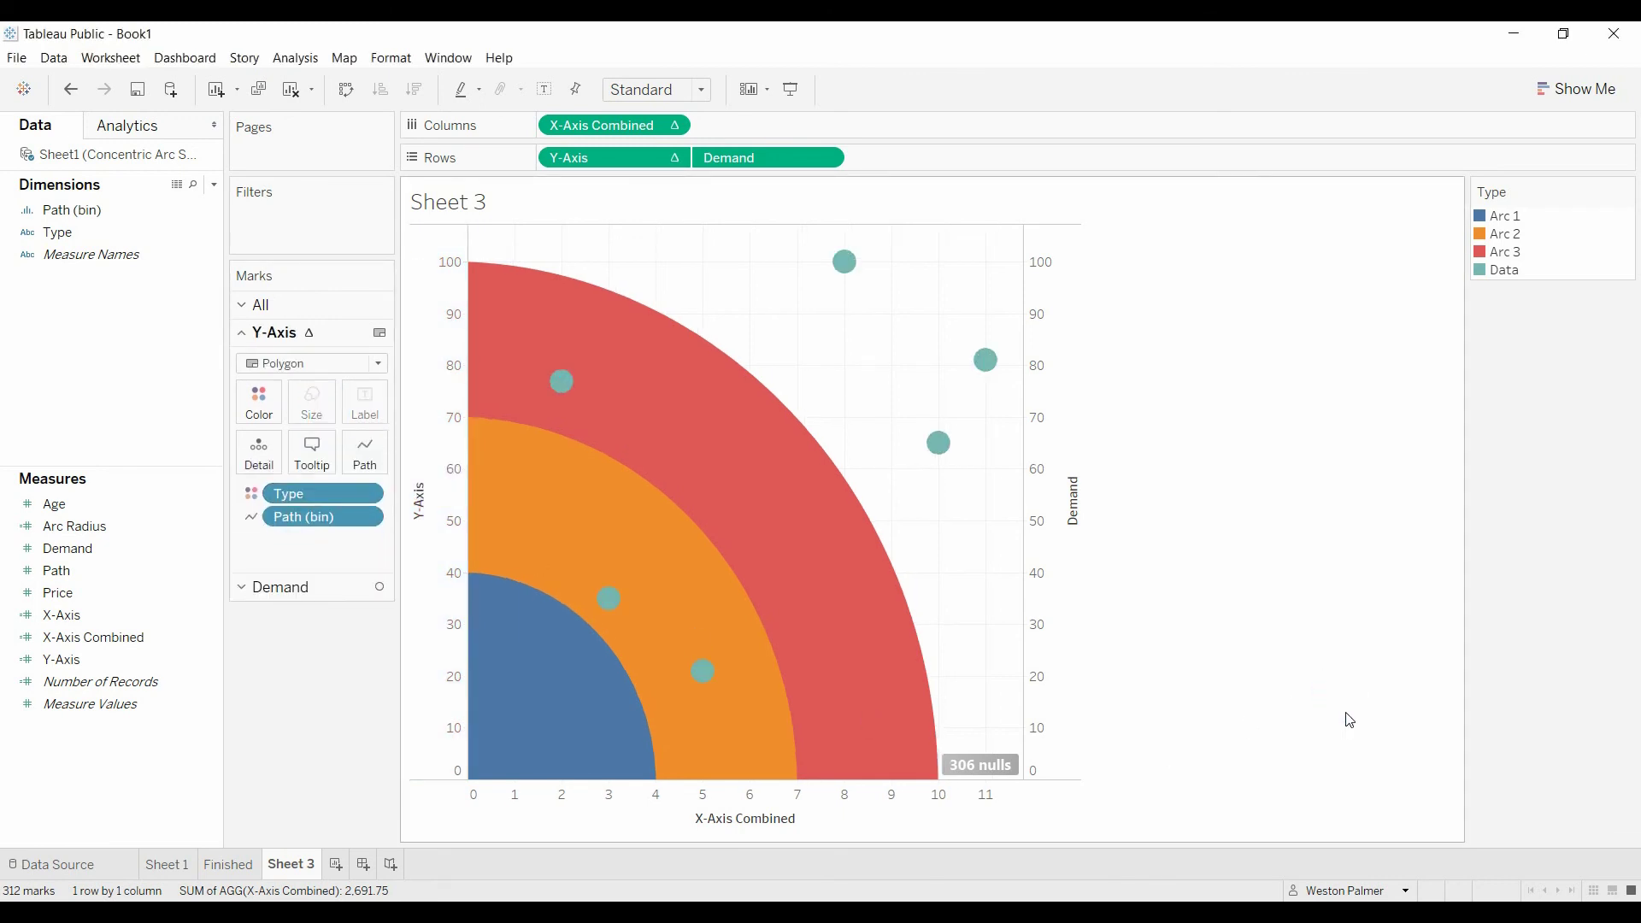
Hide the header of the Demand axis and the null values indicator.
right_click(1063, 547)
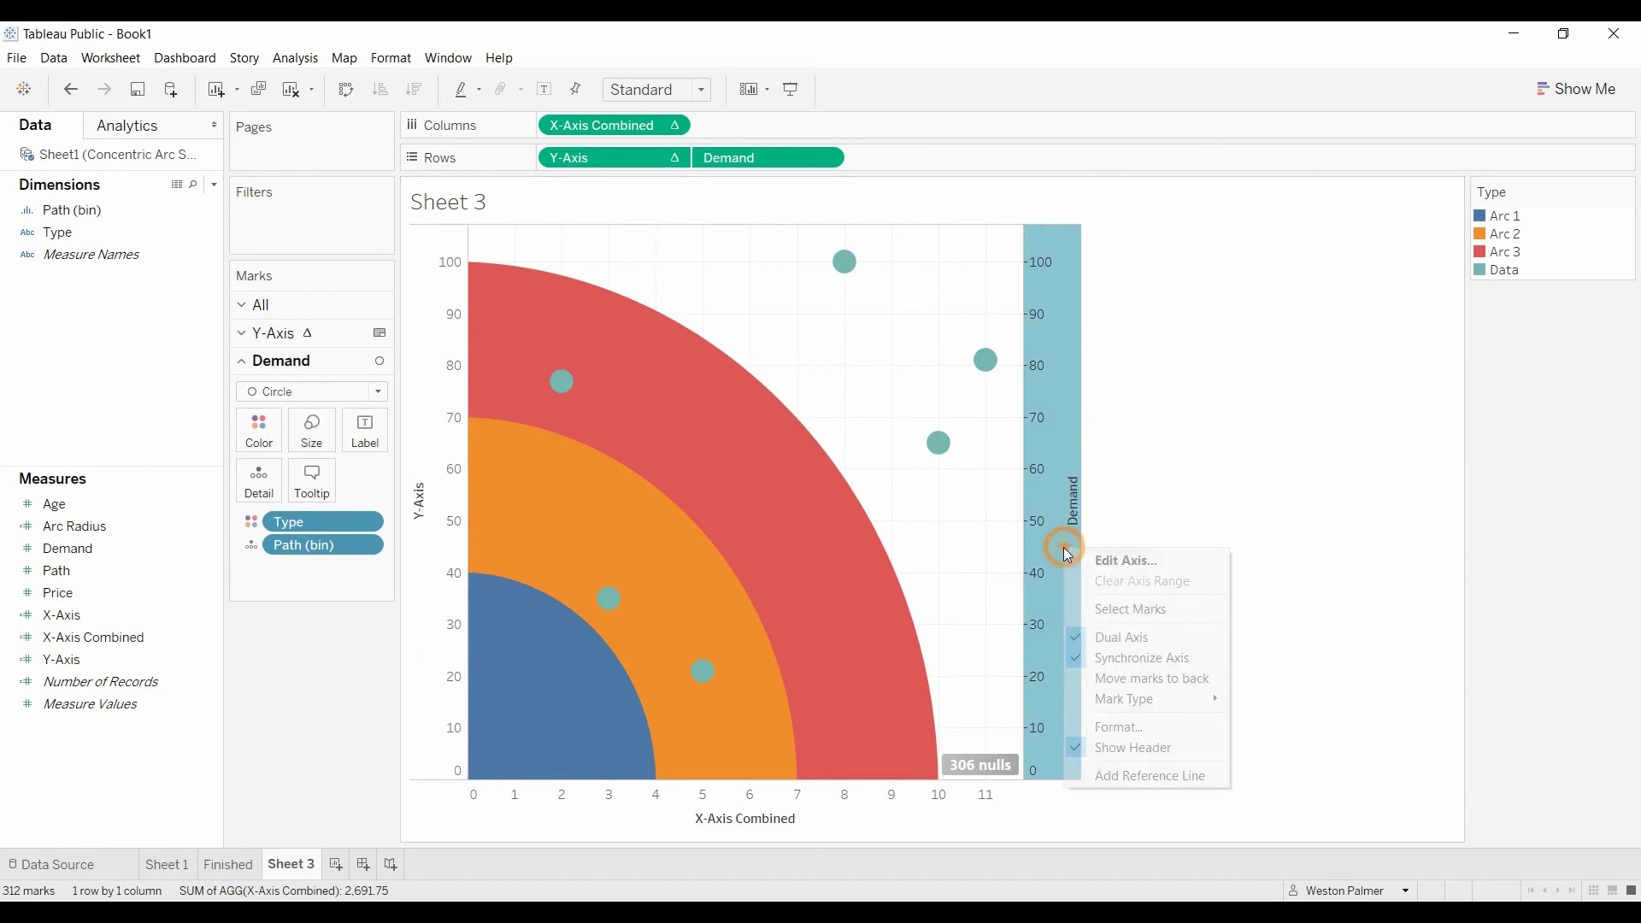
left_click(1128, 756)
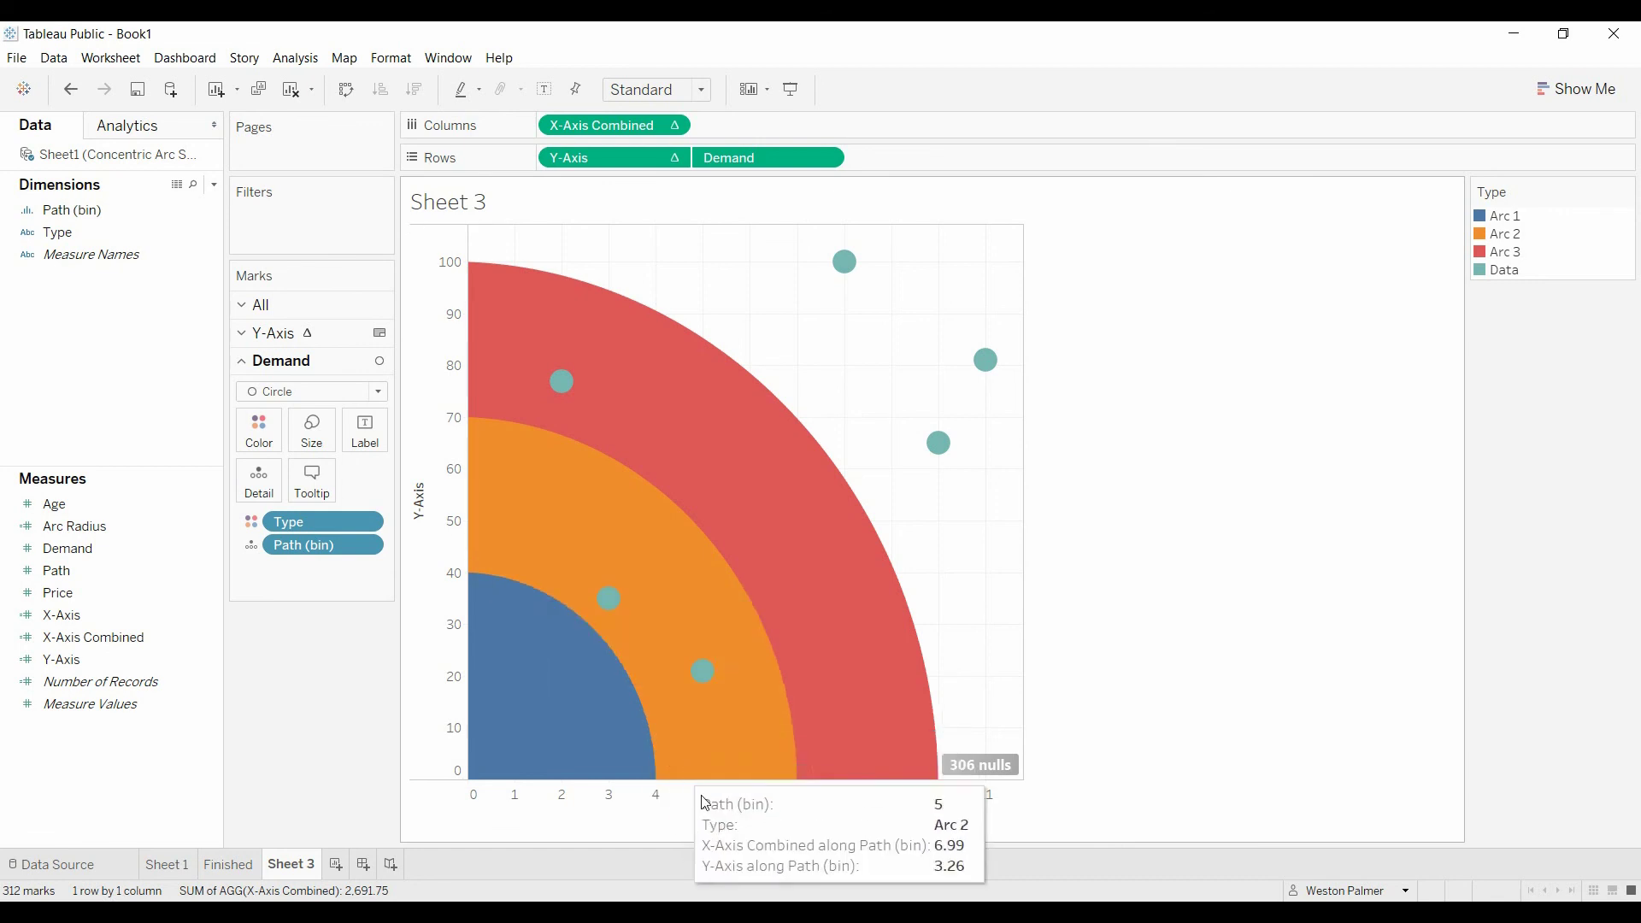
right_click(994, 774)
left_click(1030, 781)
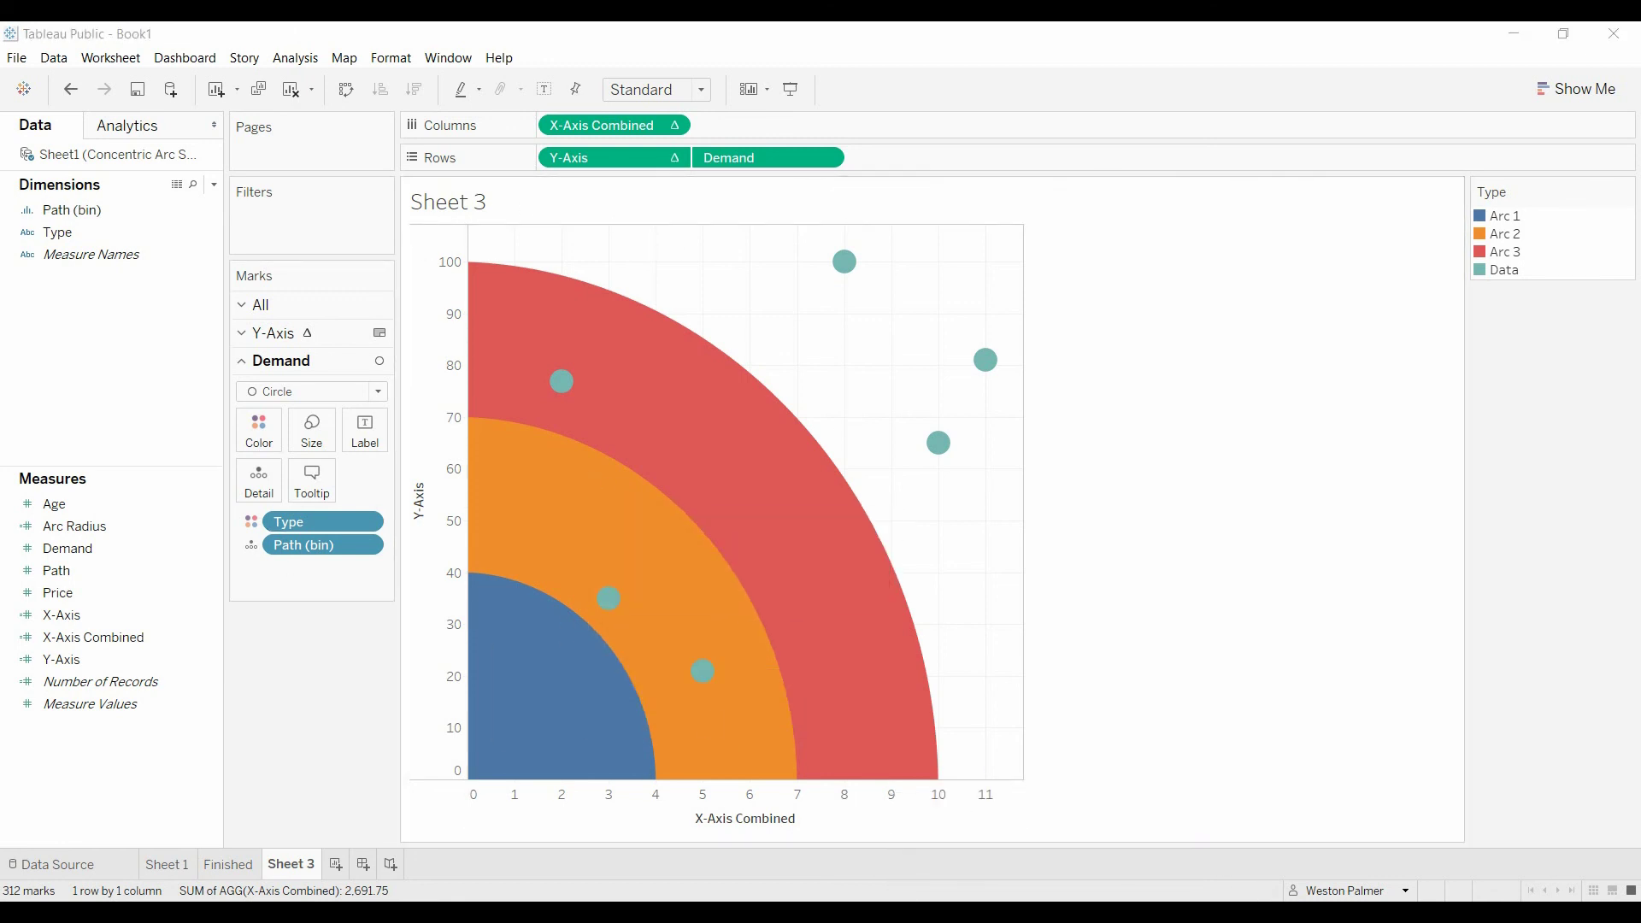
Switch to the Concentric Arc Shading - Data workbook in Excel.
key("alt+Tab")
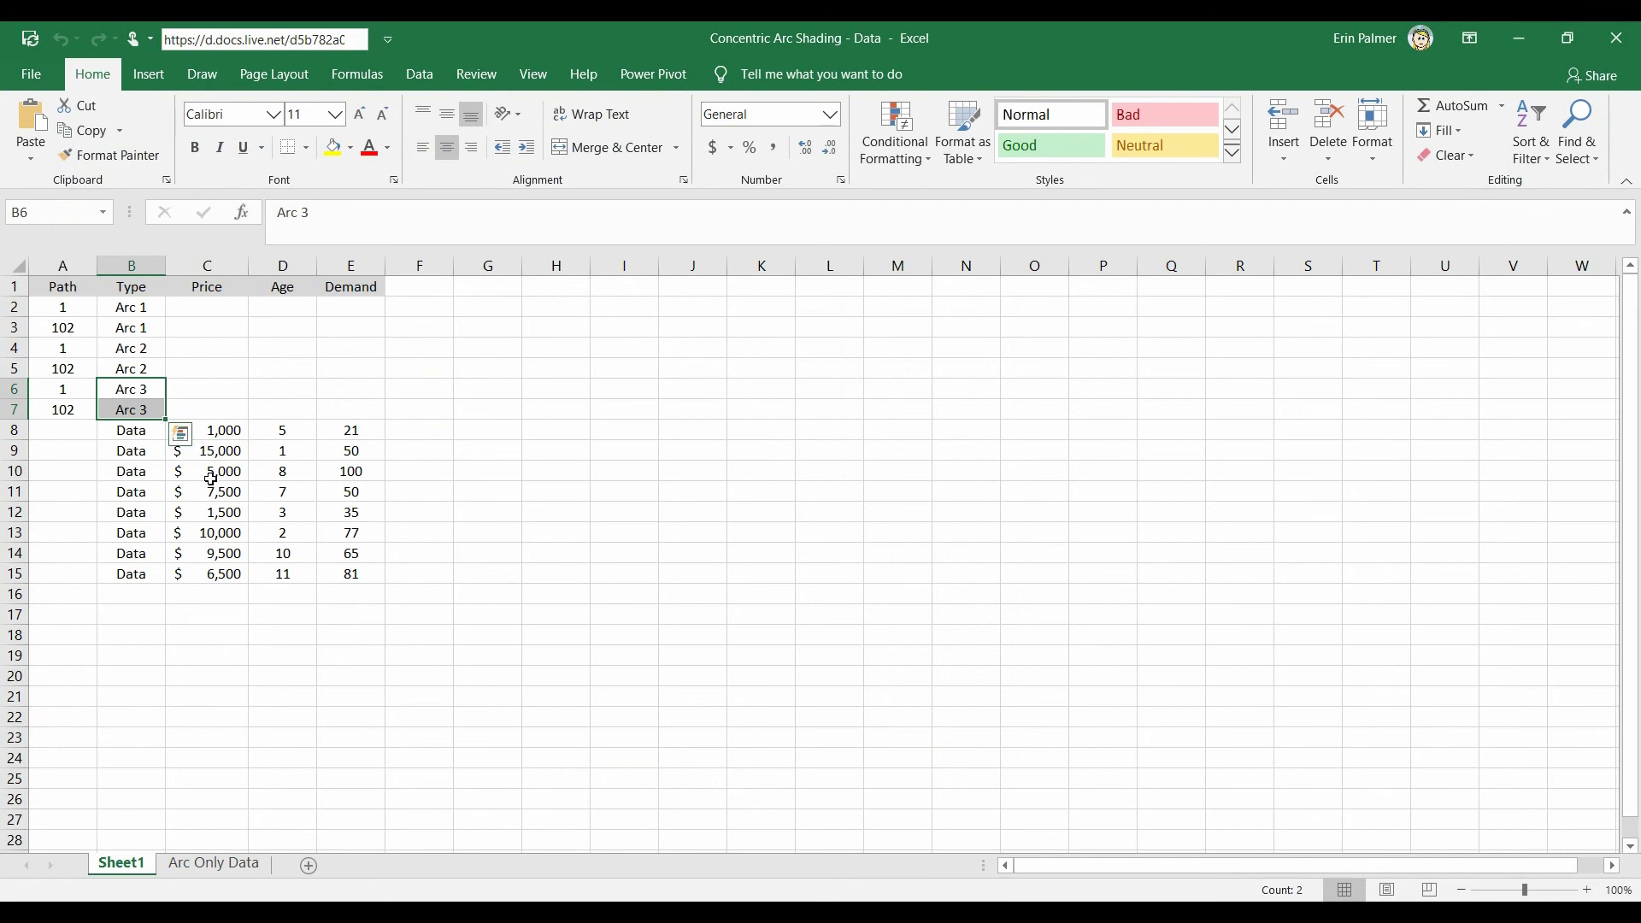